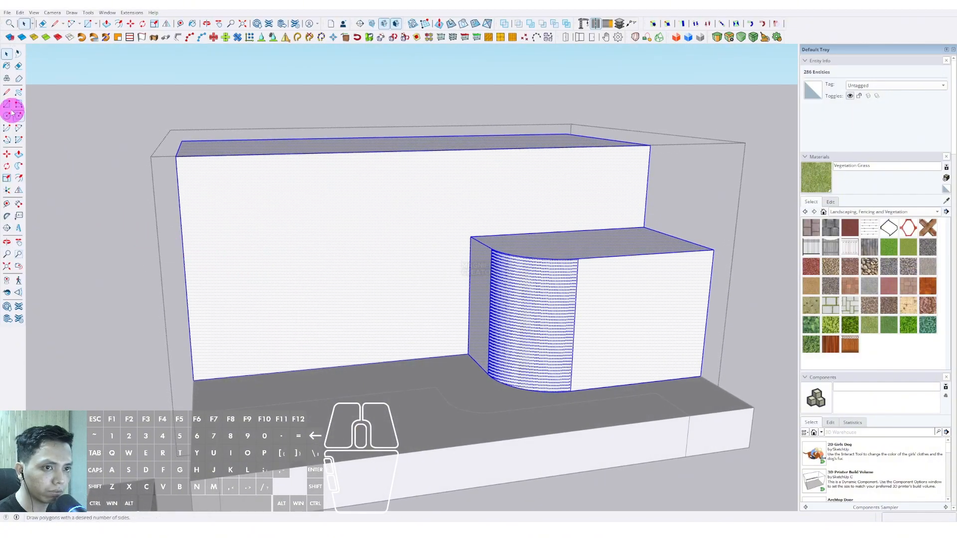
Draw a rectangle about 3.7 m wide and 5.3 m tall rising from the base near the left end of the long wall.
{"action": "left_click", "coordinate": [257, 372]}
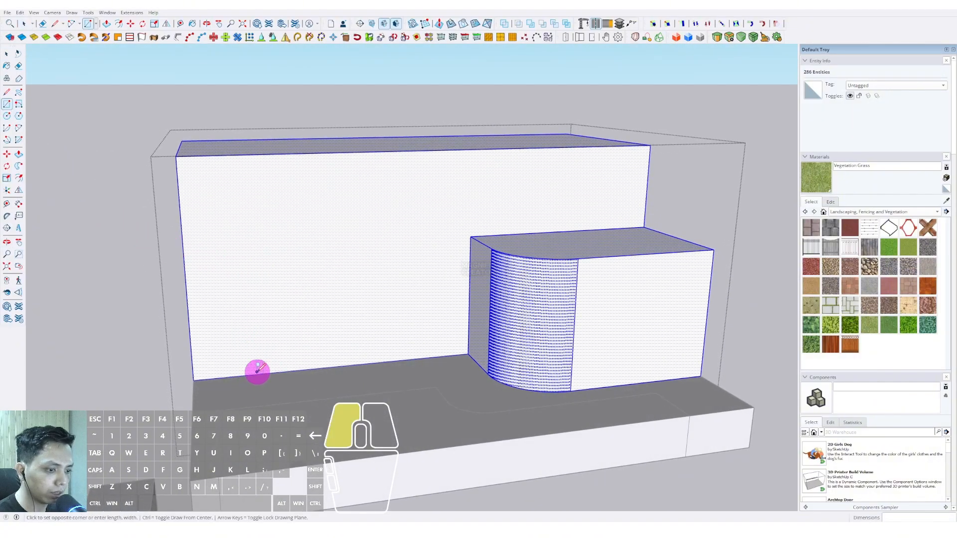
{"action": "key", "text": "Escape"}
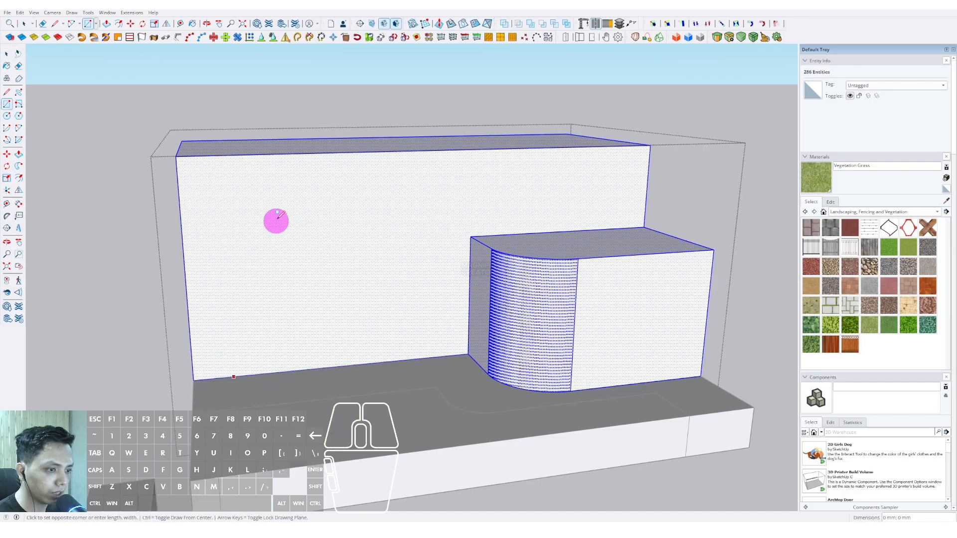
{"action": "left_click", "coordinate": [314, 254]}
{"action": "scroll", "coordinate": [222, 262], "scroll_direction": "up", "scroll_amount": 3}
{"action": "key", "text": "space"}
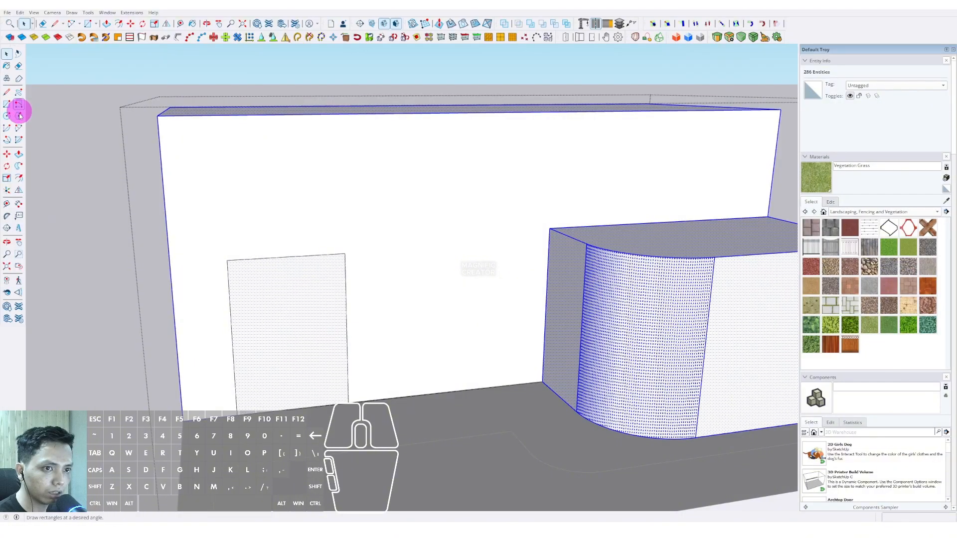
Add a half-circle arc spanning the top edge of the rectangle on the long wall.
{"action": "left_click", "coordinate": [17, 128]}
{"action": "scroll", "coordinate": [234, 258], "scroll_direction": "up", "scroll_amount": 2}
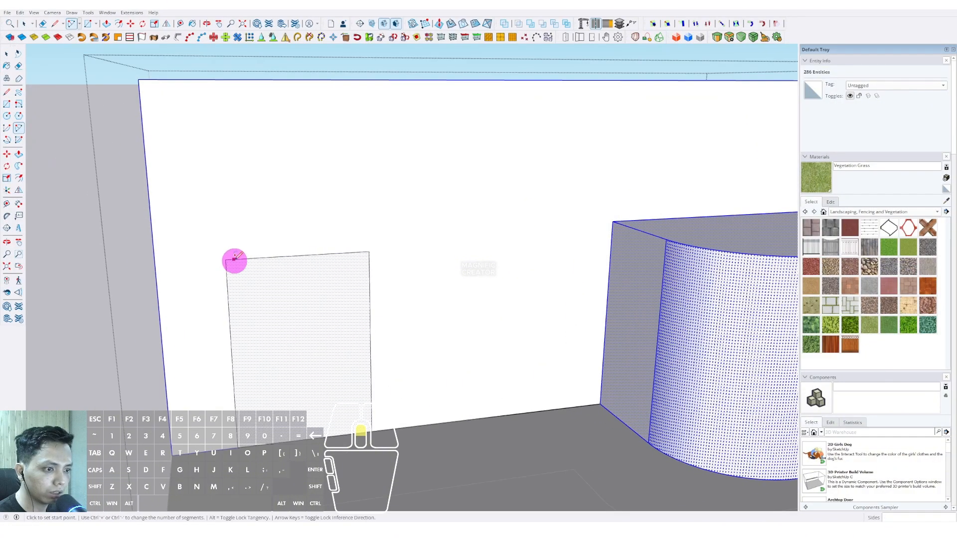
{"action": "left_click", "coordinate": [229, 258]}
{"action": "scroll", "coordinate": [369, 252], "scroll_direction": "up", "scroll_amount": 2}
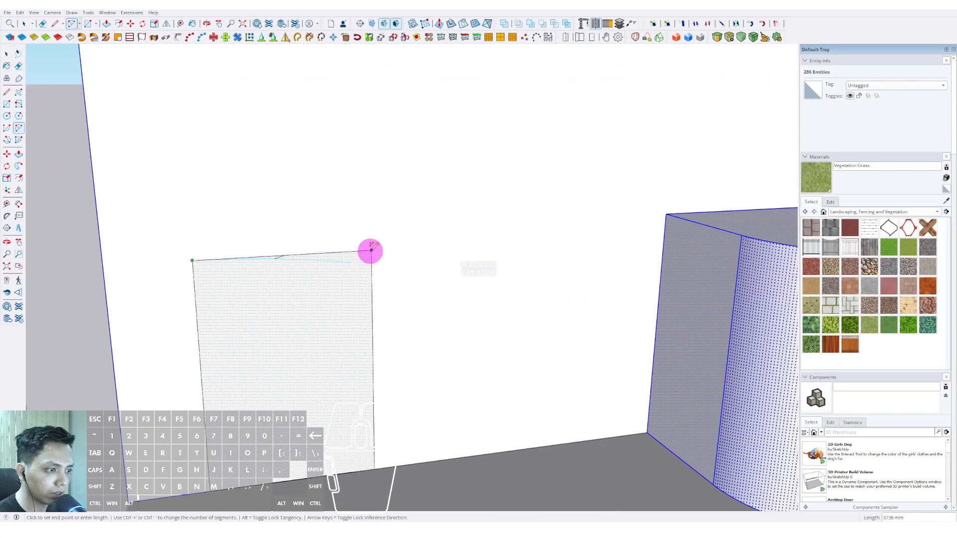
{"action": "left_click", "coordinate": [371, 250]}
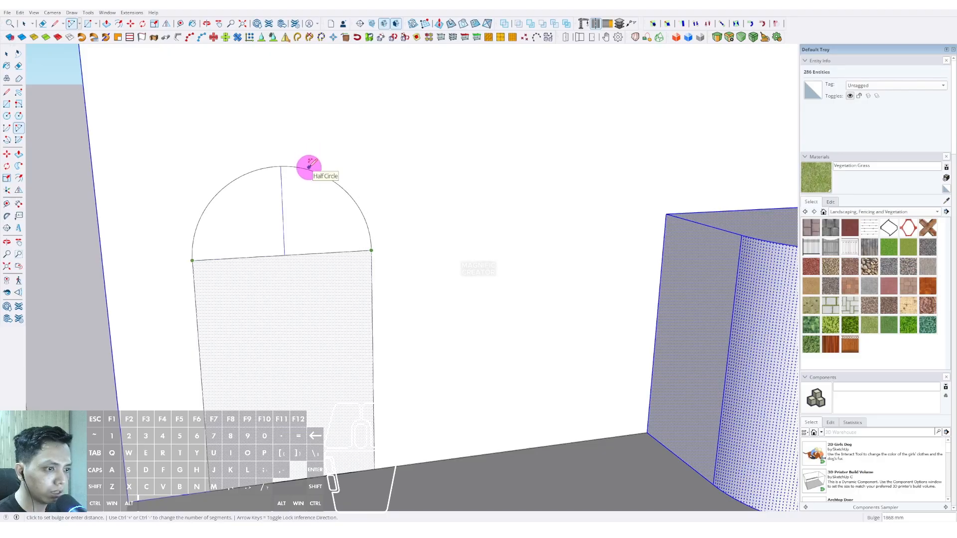
{"action": "left_click", "coordinate": [305, 183]}
Erase the straight line between the half circle and the rectangle on the long wall, leaving one arched face.
{"action": "scroll", "coordinate": [309, 225], "scroll_direction": "down", "scroll_amount": 3}
{"action": "key", "text": "e"}
{"action": "left_click", "coordinate": [331, 265]}
{"action": "mouse_move", "coordinate": [331, 265]}
{"action": "middle_mouse_down"}
{"action": "mouse_move", "coordinate": [346, 299]}
{"action": "mouse_move", "coordinate": [382, 310]}
{"action": "middle_mouse_up"}
Push the arched face on the long wall inward about 500 mm to form a recess.
{"action": "scroll", "coordinate": [344, 307], "scroll_direction": "up", "scroll_amount": 2}
{"action": "key", "text": "space"}
{"action": "scroll", "coordinate": [342, 312], "scroll_direction": "up", "scroll_amount": 2}
{"action": "left_click", "coordinate": [369, 276]}
{"action": "middle_click_drag", "start_coordinate": [400, 278], "coordinate": [406, 317]}
{"action": "key", "text": "v"}
{"action": "left_click", "coordinate": [407, 317]}
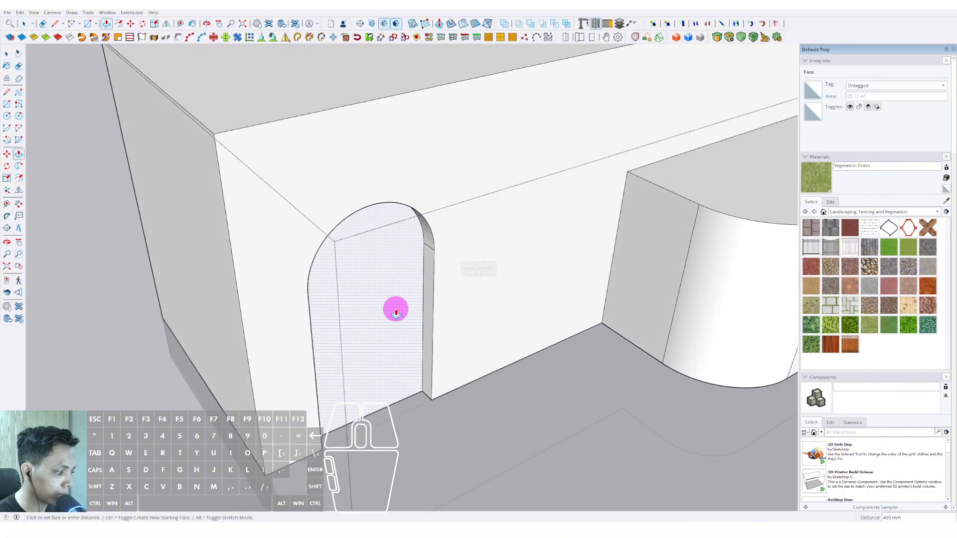
{"action": "left_click", "coordinate": [396, 313]}
{"action": "key", "text": "space"}
Copy the recess's inner vertical edge across the opening as two evenly spaced dividers, splitting it into three panels.
{"action": "middle_click_drag", "start_coordinate": [396, 310], "coordinate": [404, 282]}
{"action": "left_click", "coordinate": [437, 228]}
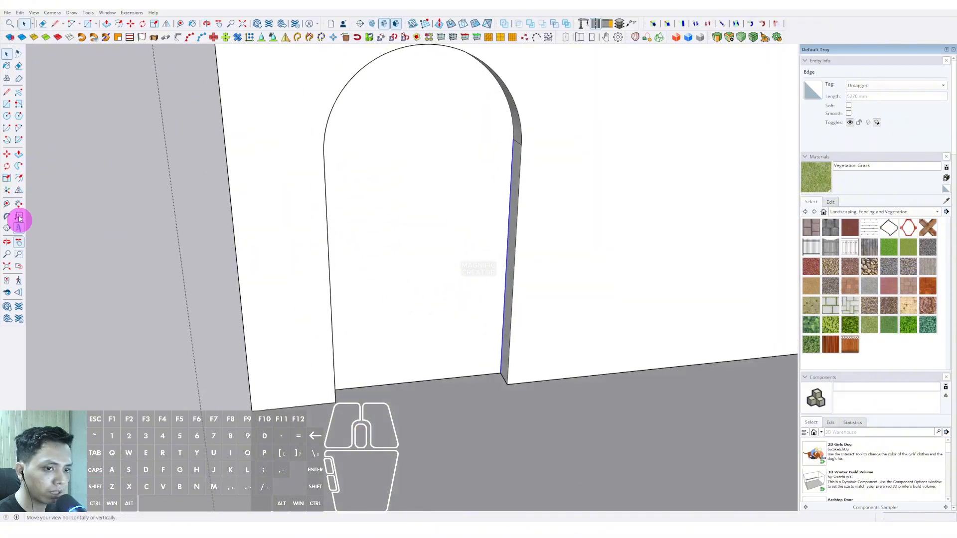
{"action": "left_click", "coordinate": [6, 155]}
{"action": "scroll", "coordinate": [480, 375], "scroll_direction": "up", "scroll_amount": 4}
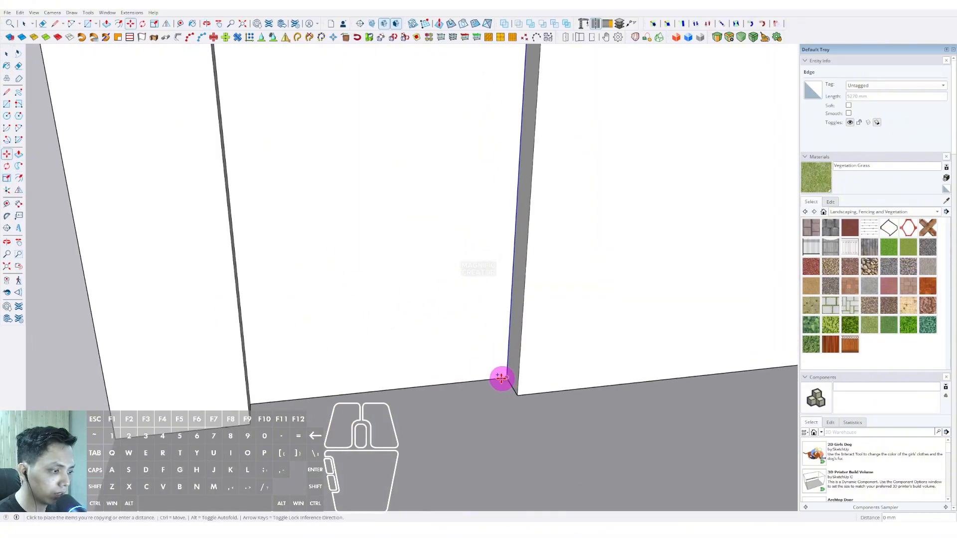
{"action": "middle_click_drag", "start_coordinate": [501, 379], "coordinate": [362, 394]}
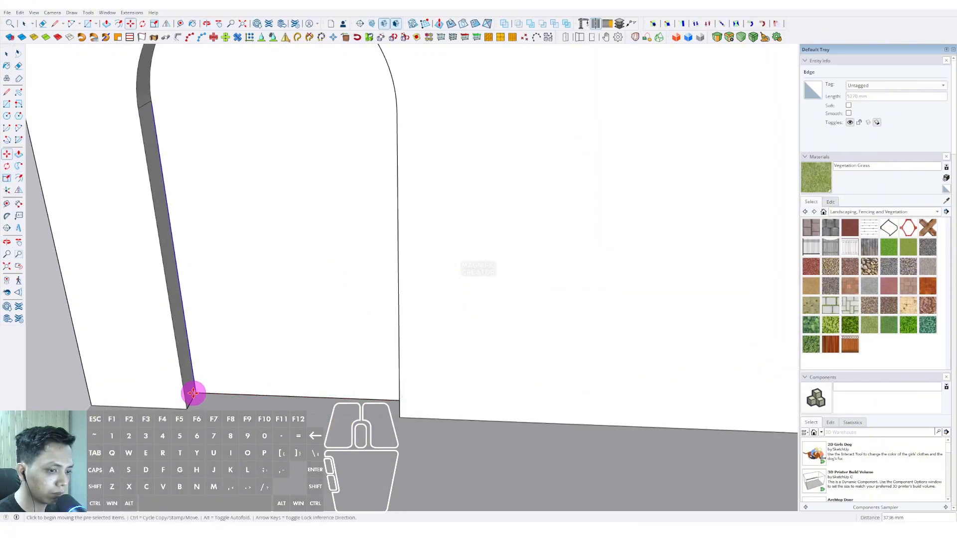
{"action": "key", "text": "Escape"}
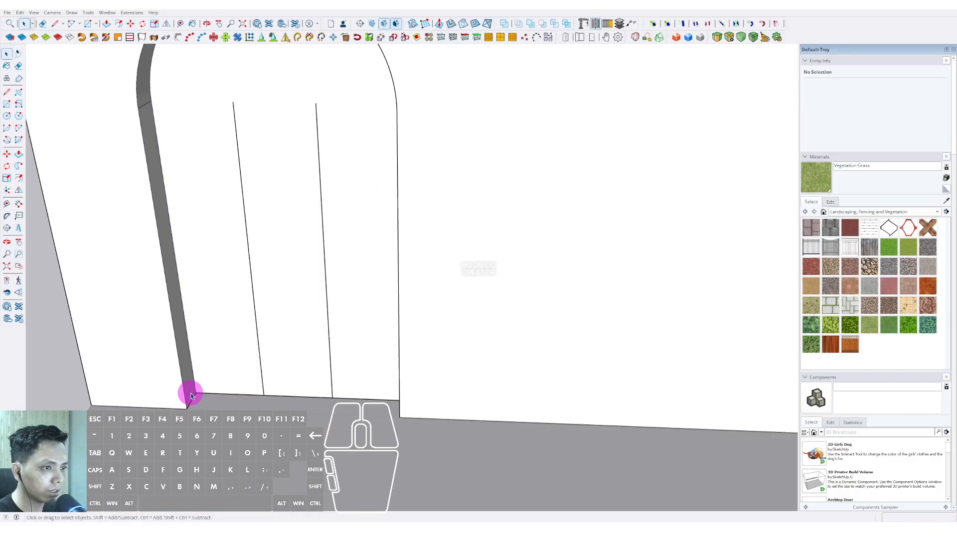
Draw a horizontal line across the opening at the base of the arch, joining both sides through the divider tops.
{"action": "middle_click_drag", "start_coordinate": [190, 391], "coordinate": [349, 255]}
{"action": "scroll", "coordinate": [311, 238], "scroll_direction": "up", "scroll_amount": 1}
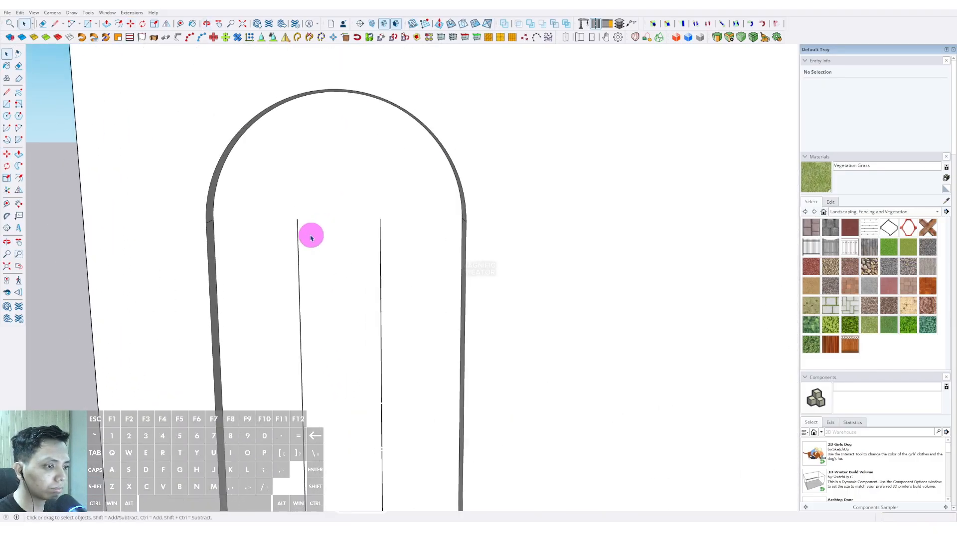
{"action": "left_click", "coordinate": [297, 218]}
{"action": "left_click", "coordinate": [215, 220], "text": "shift"}
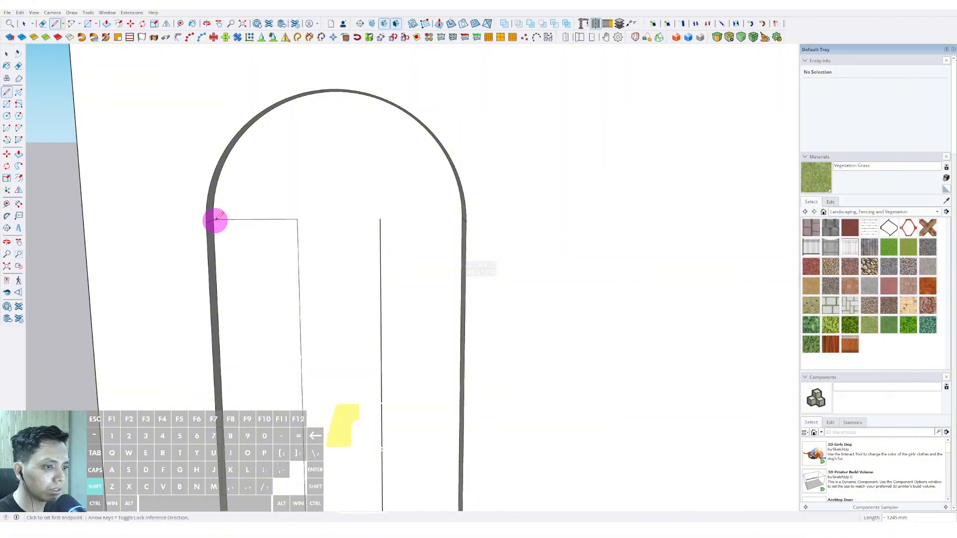
{"action": "key", "text": "space"}
{"action": "key", "text": "d"}
{"action": "left_click", "coordinate": [297, 220]}
{"action": "middle_click_drag", "start_coordinate": [356, 223], "coordinate": [380, 229]}
{"action": "left_click", "coordinate": [519, 208]}
{"action": "key", "text": "space"}
{"action": "scroll", "coordinate": [418, 231], "scroll_direction": "down", "scroll_amount": 4}
{"action": "scroll", "coordinate": [406, 173], "scroll_direction": "down", "scroll_amount": 1}
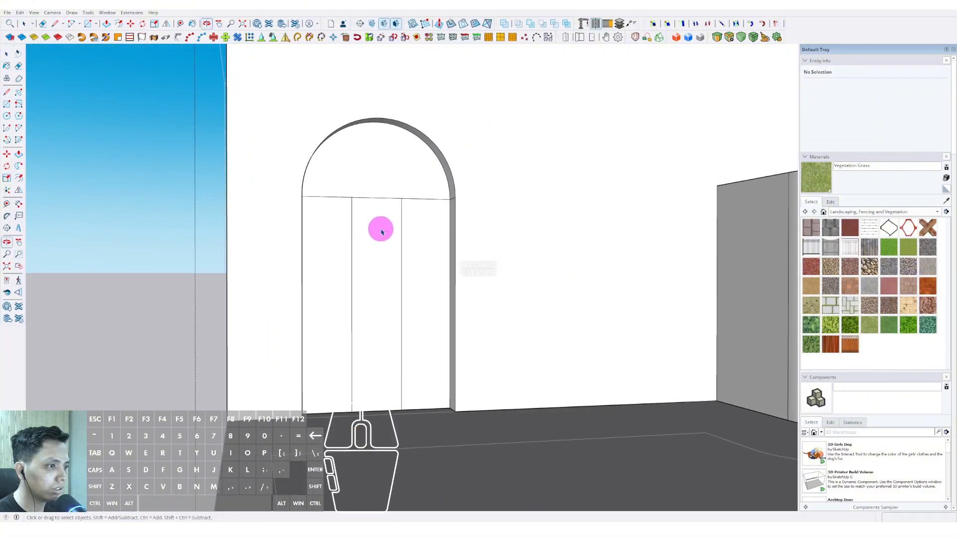
Draw a vertical line from the top of the right divider up toward the arch curve.
{"action": "scroll", "coordinate": [389, 214], "scroll_direction": "up", "scroll_amount": 2}
{"action": "key", "text": "l"}
{"action": "left_click", "coordinate": [399, 199]}
{"action": "scroll", "coordinate": [407, 139], "scroll_direction": "up", "scroll_amount": 1}
{"action": "left_click", "coordinate": [403, 116]}
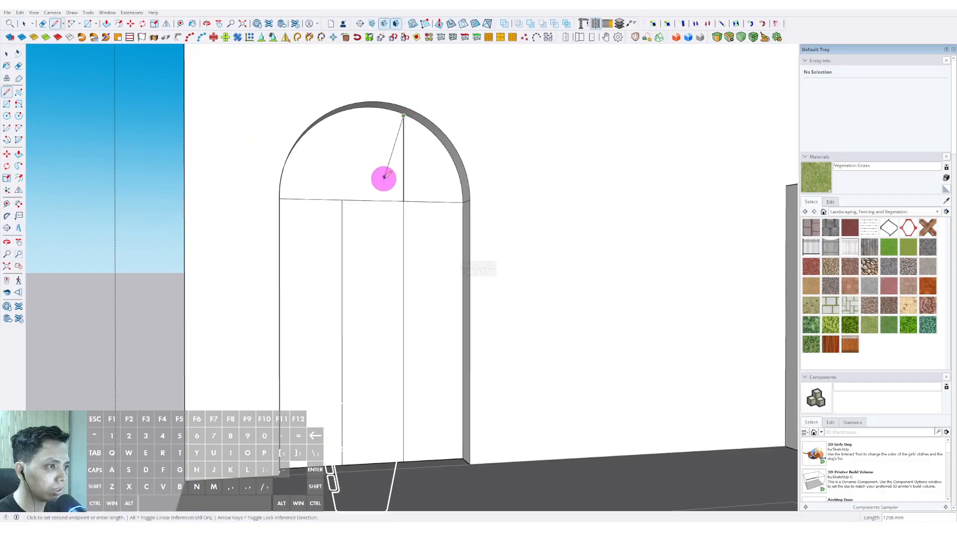
{"action": "key", "text": "space"}
Extend the left divider up to the arch curve and close the remaining gap above the right divider.
{"action": "scroll", "coordinate": [378, 183], "scroll_direction": "up", "scroll_amount": 1}
{"action": "left_click", "coordinate": [329, 204]}
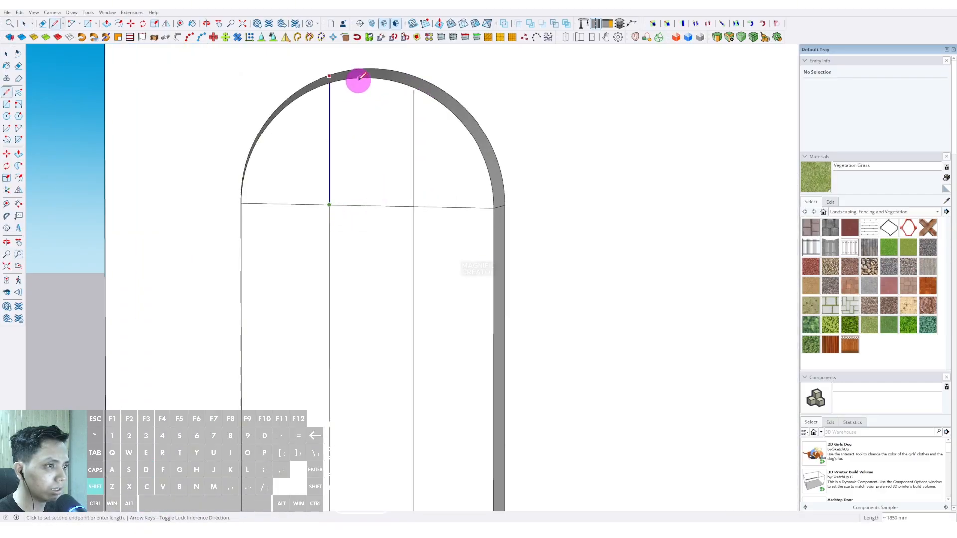
{"action": "scroll", "coordinate": [413, 92], "scroll_direction": "up", "scroll_amount": 3}
{"action": "left_click", "coordinate": [413, 90]}
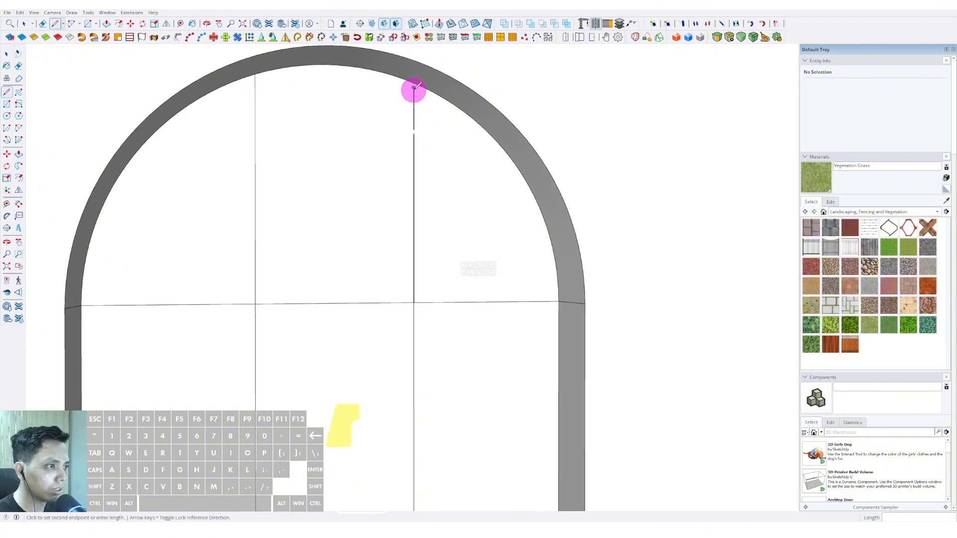
{"action": "scroll", "coordinate": [414, 105], "scroll_direction": "up", "scroll_amount": 1}
{"action": "left_click", "coordinate": [414, 78]}
{"action": "key", "text": "space"}
{"action": "scroll", "coordinate": [386, 104], "scroll_direction": "down", "scroll_amount": 4}
Paint all panes of the large arched opening with Translucent Glass Blue from the Glass and Mirrors materials.
{"action": "left_click", "coordinate": [358, 179]}
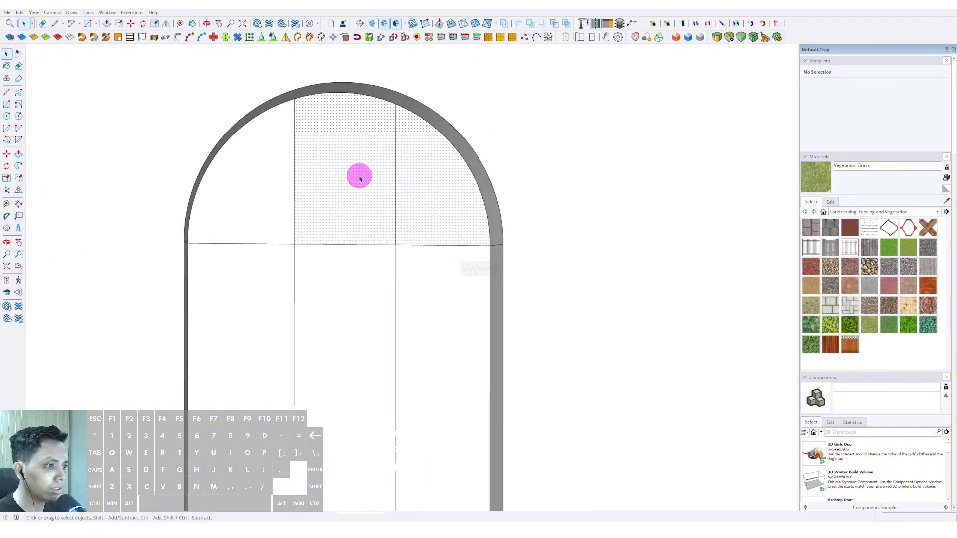
{"action": "scroll", "coordinate": [360, 180], "scroll_direction": "down", "scroll_amount": 4}
{"action": "middle_click_drag", "start_coordinate": [360, 180], "coordinate": [376, 238]}
{"action": "left_click", "coordinate": [937, 212]}
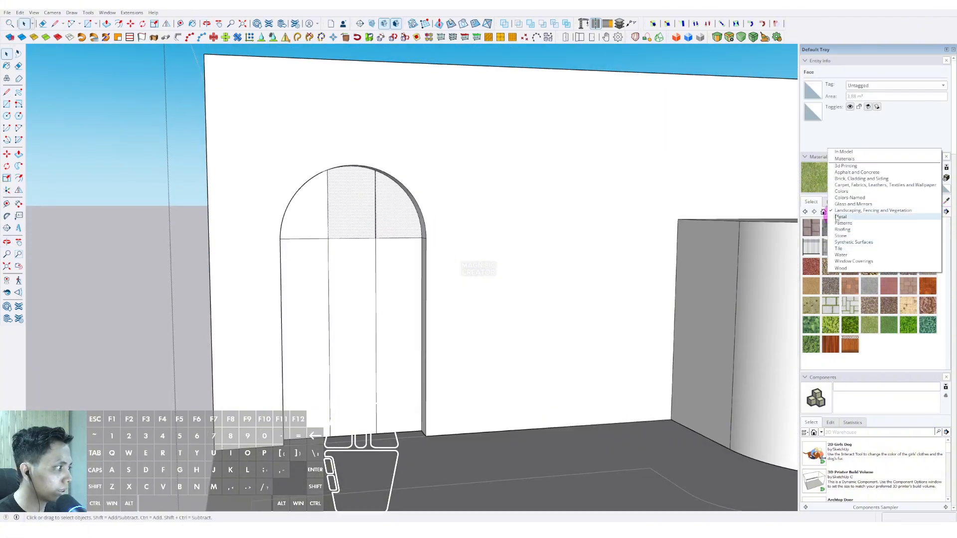
{"action": "left_click", "coordinate": [853, 204]}
{"action": "left_click", "coordinate": [869, 227]}
{"action": "scroll", "coordinate": [374, 258], "scroll_direction": "up", "scroll_amount": 4}
{"action": "left_click", "coordinate": [328, 204]}
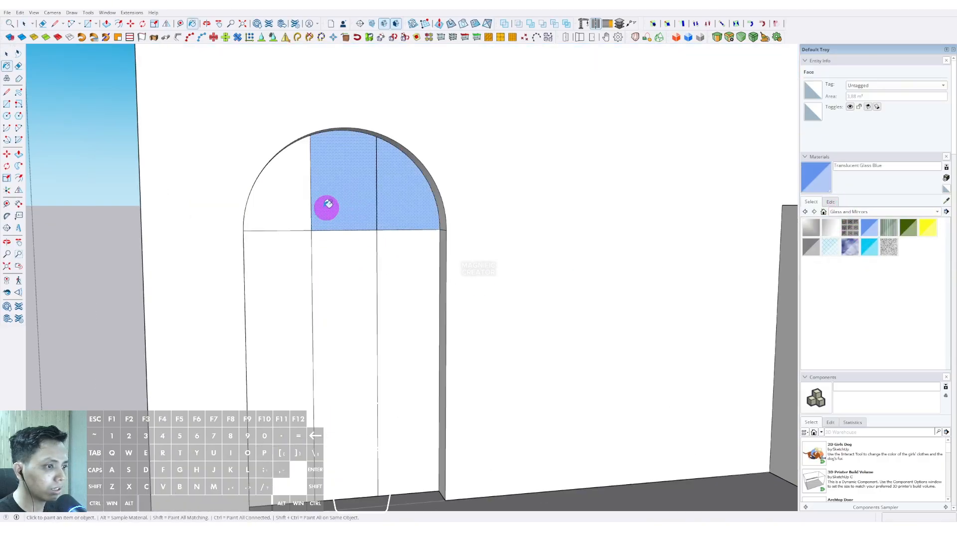
{"action": "left_click", "coordinate": [284, 207]}
{"action": "scroll", "coordinate": [299, 284], "scroll_direction": "down", "scroll_amount": 1}
{"action": "left_click", "coordinate": [299, 289]}
{"action": "left_click", "coordinate": [329, 304]}
{"action": "scroll", "coordinate": [394, 294], "scroll_direction": "down", "scroll_amount": 1}
{"action": "left_click", "coordinate": [393, 295]}
{"action": "scroll", "coordinate": [389, 295], "scroll_direction": "down", "scroll_amount": 1}
{"action": "middle_click_drag", "start_coordinate": [388, 296], "coordinate": [384, 341]}
Delete the bottom face of the building volume.
{"action": "key", "text": "space"}
{"action": "left_click", "coordinate": [156, 296]}
{"action": "scroll", "coordinate": [421, 262], "scroll_direction": "down", "scroll_amount": 3}
{"action": "middle_click_drag", "start_coordinate": [421, 262], "coordinate": [342, 251]}
{"action": "triple_click", "coordinate": [337, 252]}
{"action": "scroll", "coordinate": [363, 279], "scroll_direction": "up", "scroll_amount": 4}
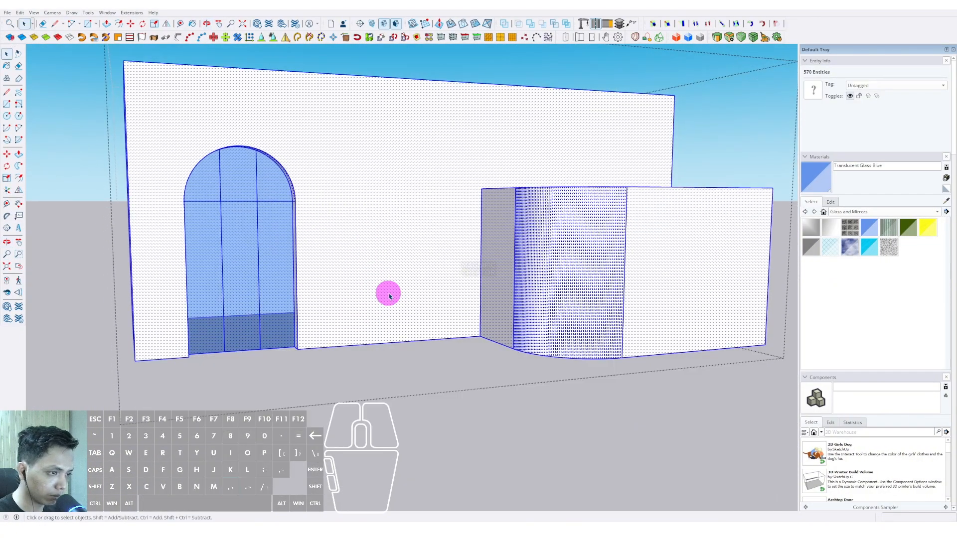
{"action": "mouse_move", "coordinate": [389, 296]}
{"action": "middle_mouse_down"}
{"action": "mouse_move", "coordinate": [376, 263]}
{"action": "mouse_move", "coordinate": [389, 293]}
{"action": "middle_mouse_up"}
{"action": "left_click", "coordinate": [348, 361]}
{"action": "key", "text": "Delete"}
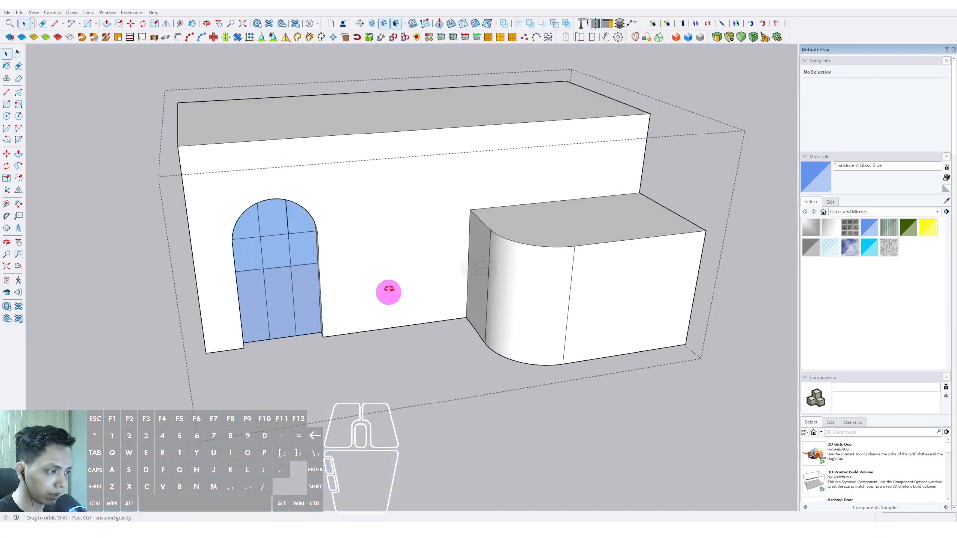
Draw a rectangle about 2.6 m wide and 3 m tall from the base edge of the lower block's flat front face.
{"action": "scroll", "coordinate": [388, 291], "scroll_direction": "down", "scroll_amount": 3}
{"action": "left_click", "coordinate": [681, 146]}
{"action": "scroll", "coordinate": [532, 296], "scroll_direction": "up", "scroll_amount": 4}
{"action": "middle_click_drag", "start_coordinate": [532, 295], "coordinate": [522, 340]}
{"action": "triple_click", "coordinate": [531, 299]}
{"action": "scroll", "coordinate": [531, 300], "scroll_direction": "up", "scroll_amount": 1}
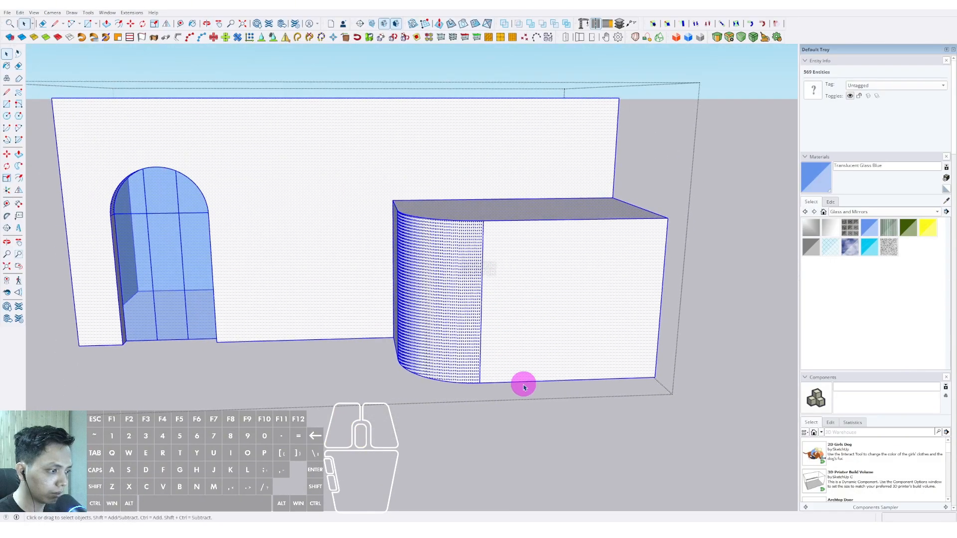
{"action": "left_click", "coordinate": [597, 295]}
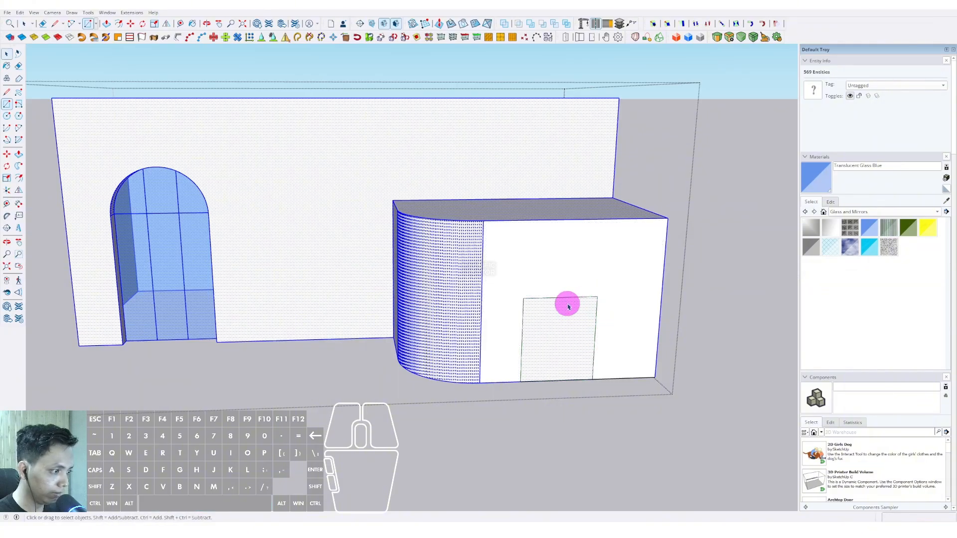
{"action": "scroll", "coordinate": [566, 303], "scroll_direction": "up", "scroll_amount": 2}
{"action": "key", "text": "space"}
Add a half-circle arc spanning the top edge of the rectangle on the lower block.
{"action": "left_click", "coordinate": [19, 128]}
{"action": "scroll", "coordinate": [643, 307], "scroll_direction": "up", "scroll_amount": 2}
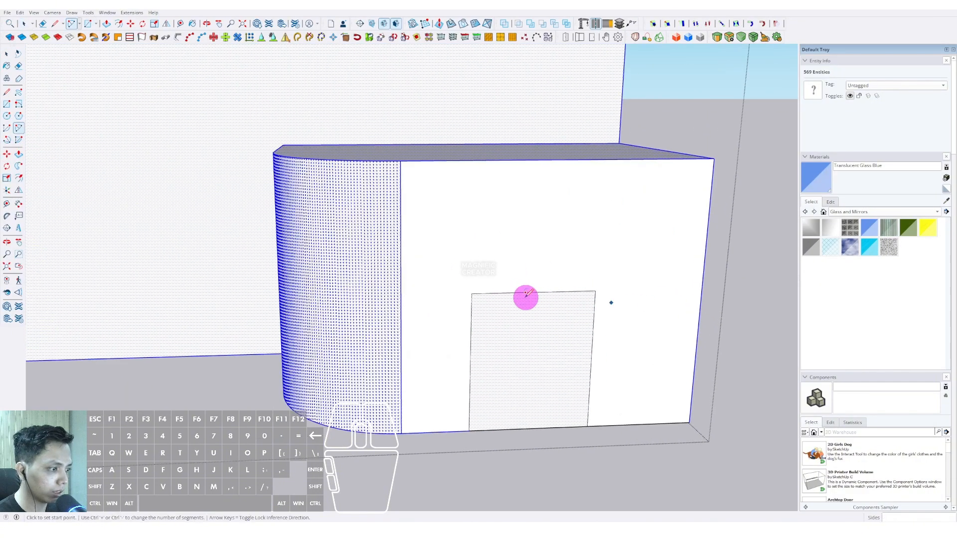
{"action": "left_click", "coordinate": [472, 294]}
{"action": "scroll", "coordinate": [478, 299], "scroll_direction": "up", "scroll_amount": 1}
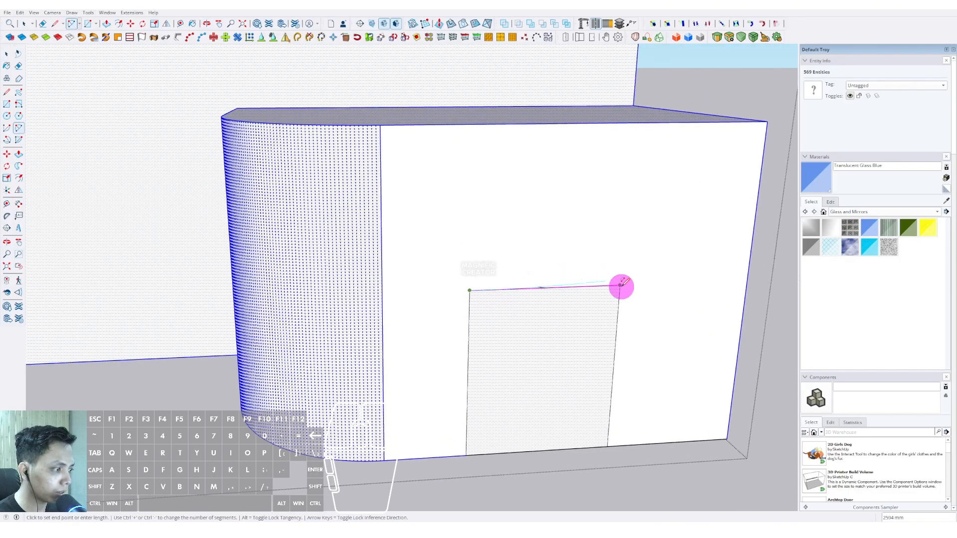
{"action": "left_click", "coordinate": [619, 286]}
{"action": "left_click", "coordinate": [574, 209]}
Erase the straight line separating the half circle from the rectangle on the lower block.
{"action": "key", "text": "e"}
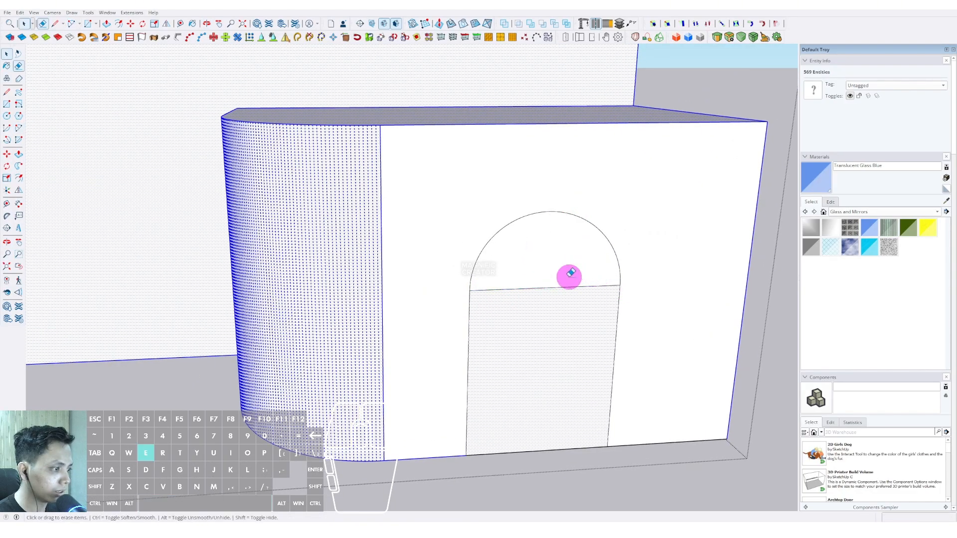
{"action": "left_click_drag", "start_coordinate": [566, 283], "coordinate": [561, 295]}
{"action": "mouse_move", "coordinate": [558, 299]}
{"action": "middle_mouse_down"}
{"action": "mouse_move", "coordinate": [548, 309]}
{"action": "mouse_move", "coordinate": [567, 331]}
{"action": "middle_mouse_up"}
Push the lower block's arched face inward about 300 mm and delete the floor face of the recess.
{"action": "key", "text": "space"}
{"action": "left_click", "coordinate": [568, 333]}
{"action": "key", "text": "p"}
{"action": "left_click", "coordinate": [568, 332]}
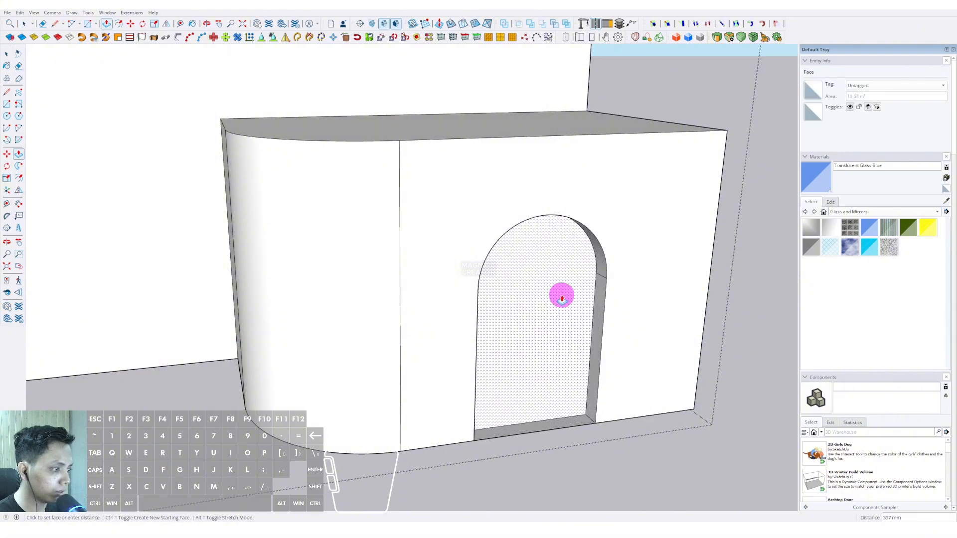
{"action": "key", "text": "space"}
{"action": "left_click", "coordinate": [573, 427]}
{"action": "scroll", "coordinate": [572, 425], "scroll_direction": "up", "scroll_amount": 2}
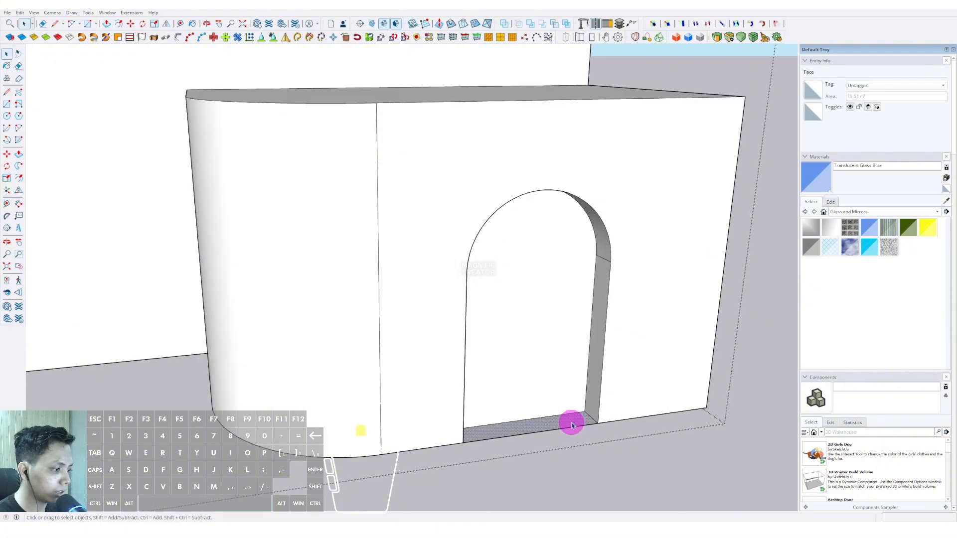
Copy the smaller recess's inner vertical edge across the opening as two evenly spaced dividers, making three panels.
{"action": "left_click", "coordinate": [587, 357]}
{"action": "scroll", "coordinate": [568, 320], "scroll_direction": "up", "scroll_amount": 3}
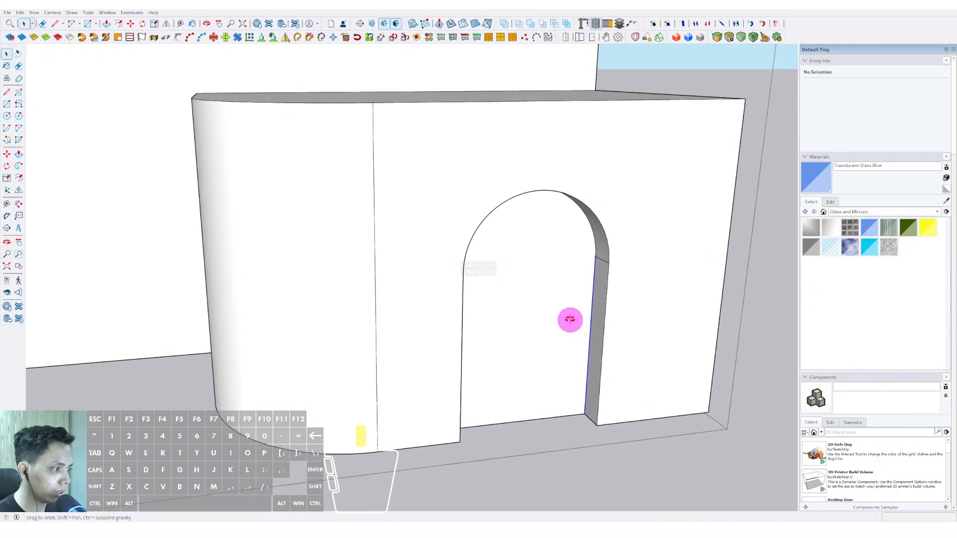
{"action": "scroll", "coordinate": [525, 395], "scroll_direction": "up", "scroll_amount": 1}
{"action": "key", "text": "m"}
{"action": "key", "text": "ctrl"}
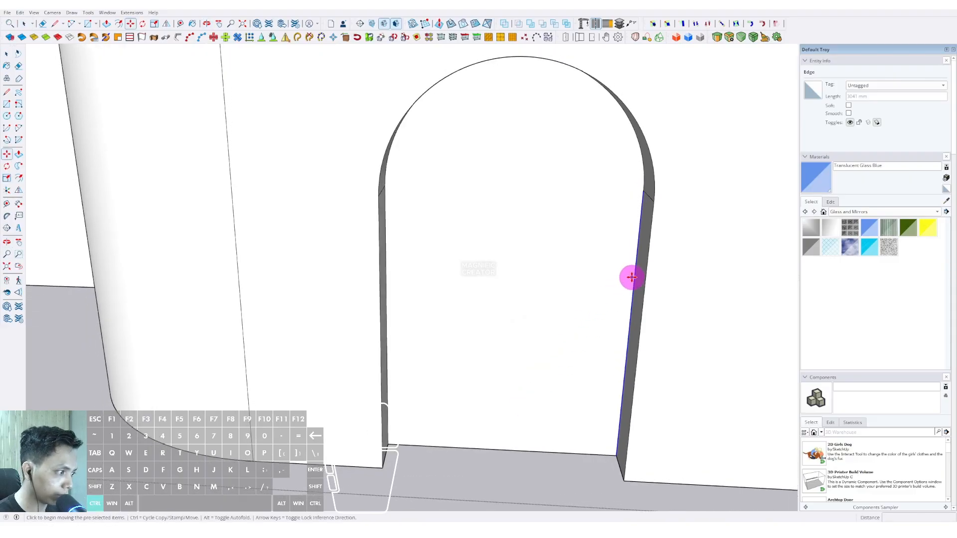
{"action": "left_click", "coordinate": [635, 275]}
{"action": "scroll", "coordinate": [594, 282], "scroll_direction": "up", "scroll_amount": 1}
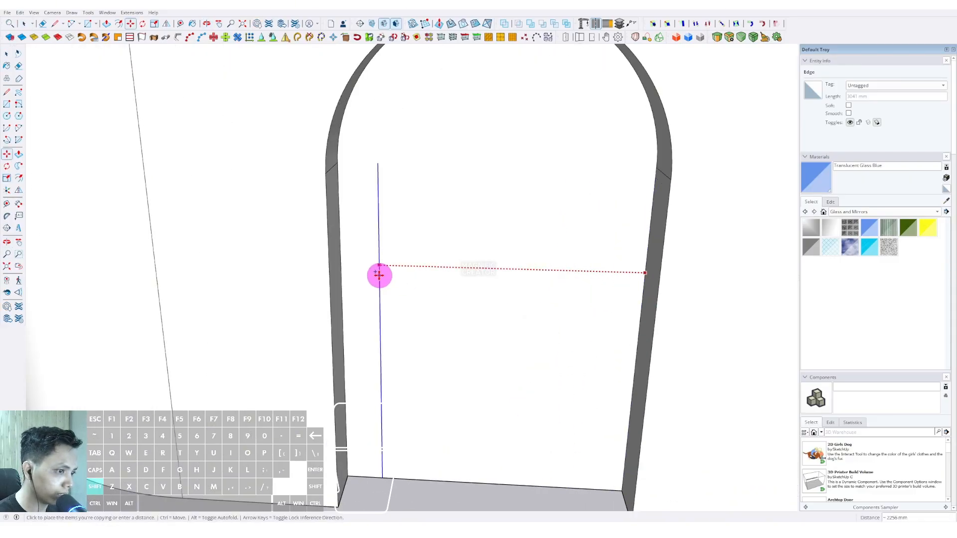
{"action": "left_click", "coordinate": [340, 269]}
{"action": "scroll", "coordinate": [340, 268], "scroll_direction": "down", "scroll_amount": 6}
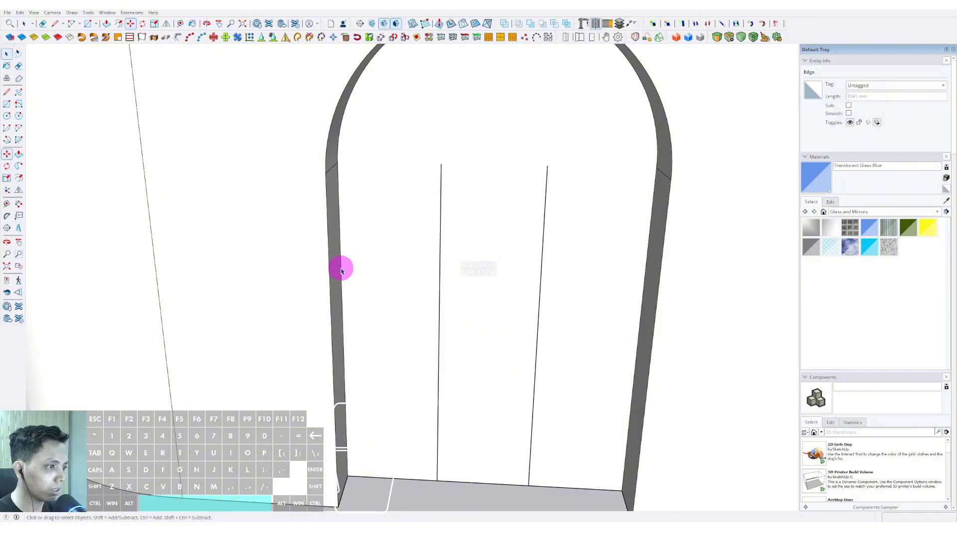
Extend both divider lines of the lower block's opening vertically up to the arch edge.
{"action": "key", "text": "l"}
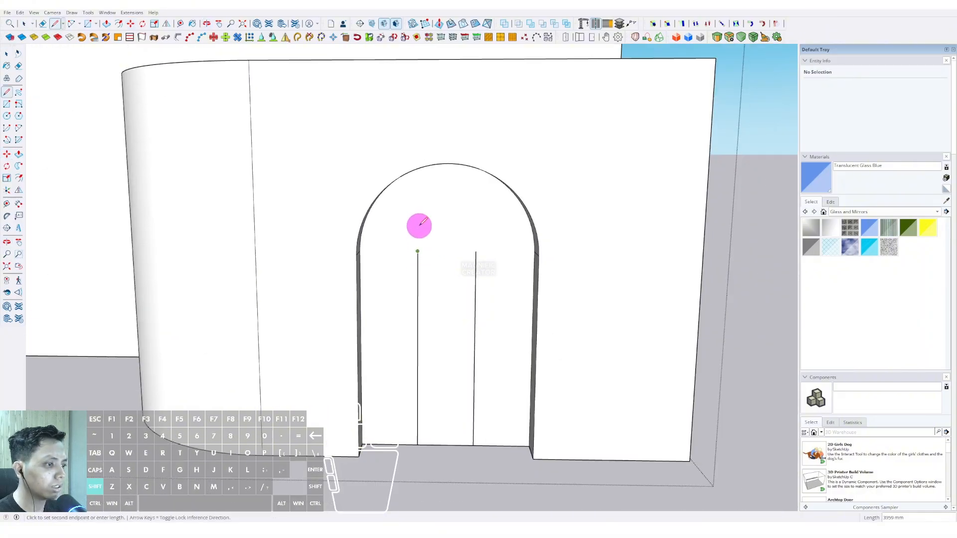
{"action": "scroll", "coordinate": [420, 224], "scroll_direction": "down", "scroll_amount": 2}
{"action": "left_click", "coordinate": [435, 166], "text": "shift"}
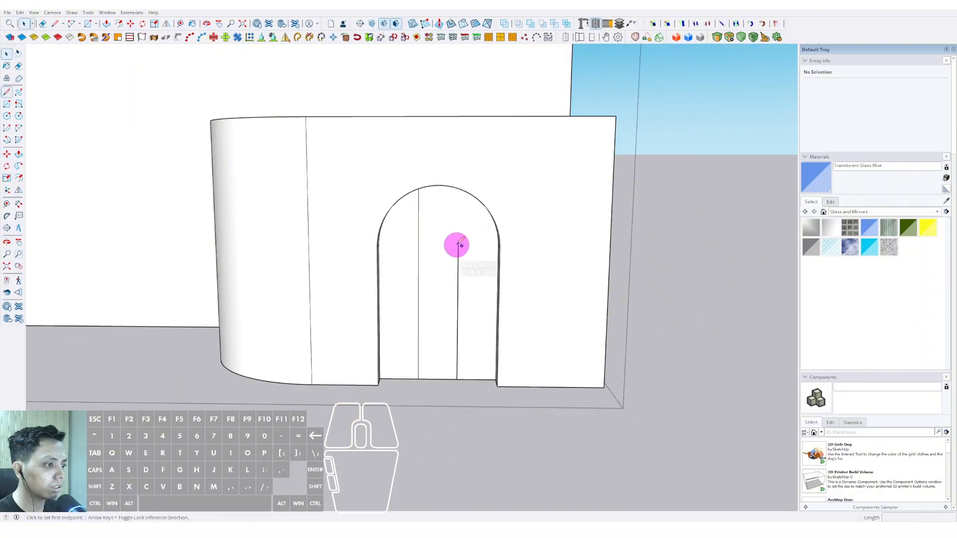
{"action": "left_click", "coordinate": [457, 244]}
{"action": "key", "text": "space"}
{"action": "scroll", "coordinate": [461, 239], "scroll_direction": "down", "scroll_amount": 2}
{"action": "middle_click_drag", "start_coordinate": [465, 272], "coordinate": [487, 275]}
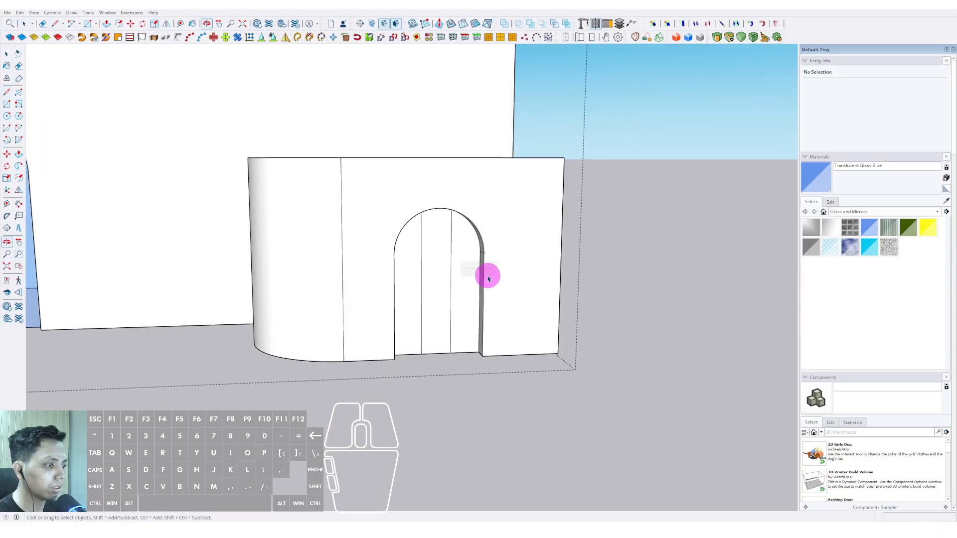
Paint the three panels of the lower block's arched opening with Translucent Glass Blue.
{"action": "left_click", "coordinate": [464, 277]}
{"action": "scroll", "coordinate": [463, 277], "scroll_direction": "up", "scroll_amount": 4}
{"action": "key", "text": "b"}
{"action": "left_click", "coordinate": [463, 253]}
{"action": "left_click", "coordinate": [407, 271]}
{"action": "left_click", "coordinate": [378, 281]}
{"action": "key", "text": "space"}
{"action": "scroll", "coordinate": [498, 289], "scroll_direction": "down", "scroll_amount": 4}
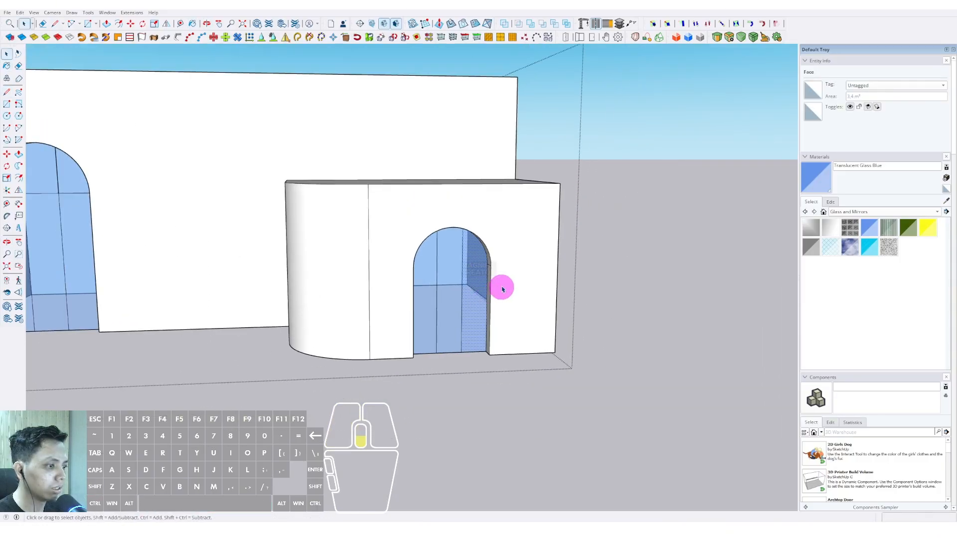
{"action": "left_click", "coordinate": [620, 202]}
{"action": "scroll", "coordinate": [341, 303], "scroll_direction": "down", "scroll_amount": 2}
{"action": "mouse_move", "coordinate": [342, 303]}
{"action": "middle_mouse_down"}
{"action": "mouse_move", "coordinate": [596, 252]}
{"action": "mouse_move", "coordinate": [522, 239]}
{"action": "mouse_move", "coordinate": [474, 292]}
{"action": "mouse_move", "coordinate": [461, 274]}
{"action": "middle_mouse_up"}
{"action": "scroll", "coordinate": [408, 275], "scroll_direction": "up", "scroll_amount": 4}
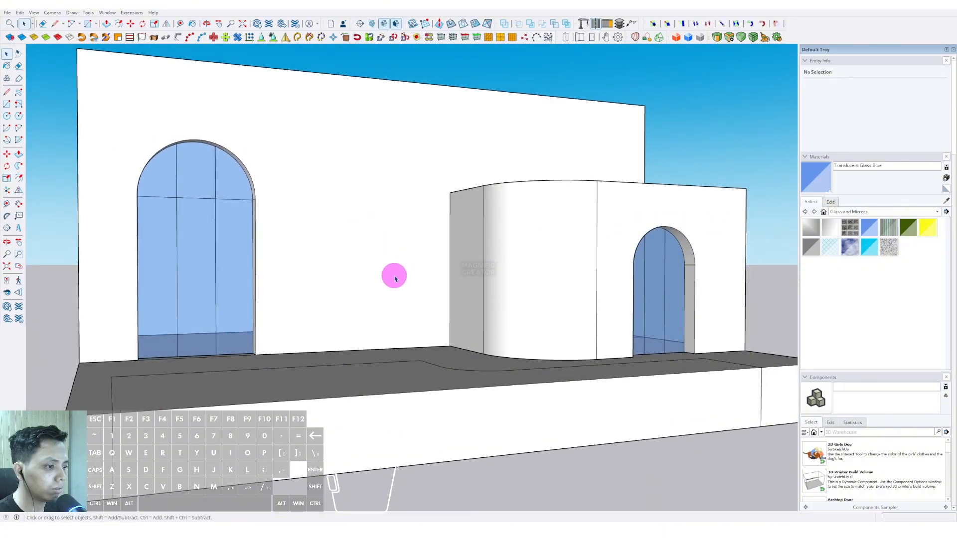
Push the curved inner top surface of the terrace base down slightly to form a thin step.
{"action": "scroll", "coordinate": [394, 289], "scroll_direction": "down", "scroll_amount": 3}
{"action": "middle_click_drag", "start_coordinate": [387, 323], "coordinate": [355, 400]}
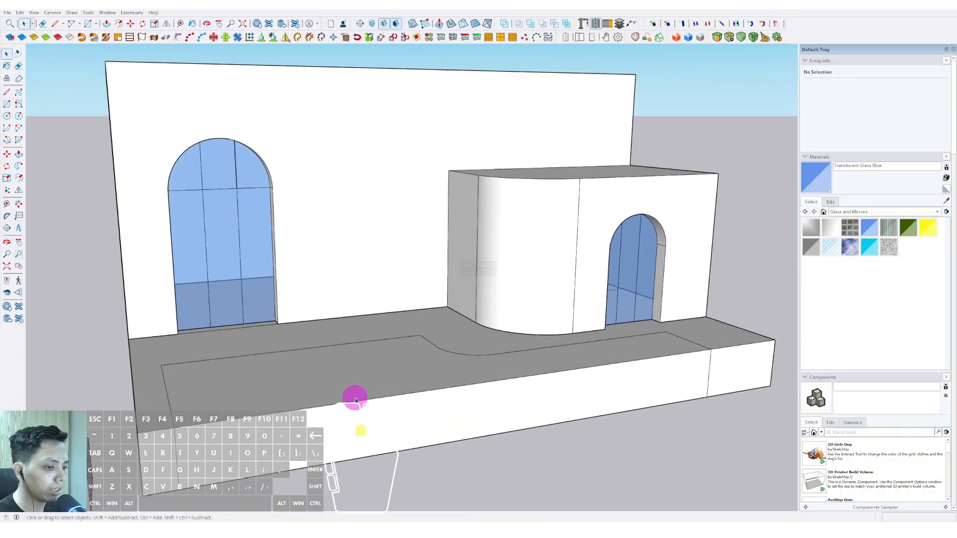
{"action": "scroll", "coordinate": [355, 400], "scroll_direction": "up", "scroll_amount": 3}
{"action": "left_click", "coordinate": [379, 386]}
{"action": "scroll", "coordinate": [380, 383], "scroll_direction": "down", "scroll_amount": 2}
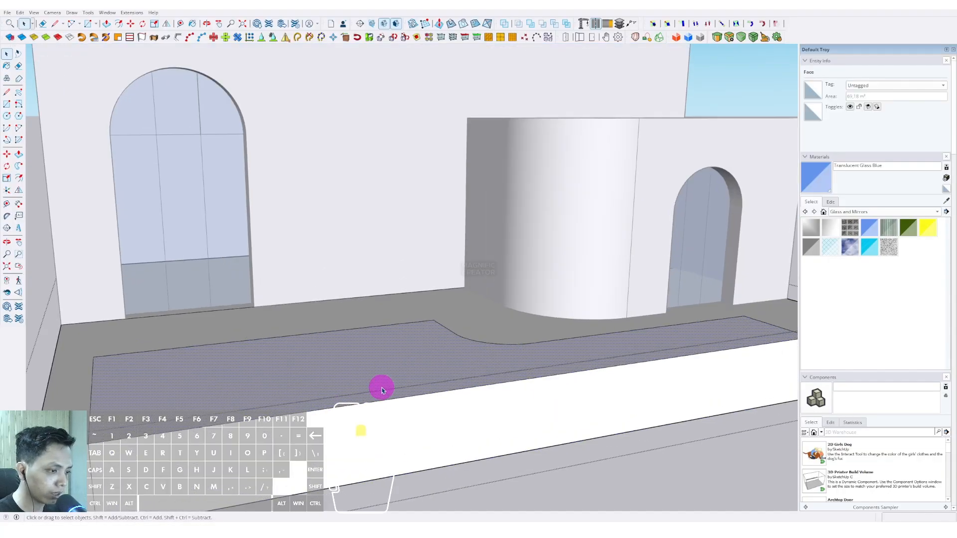
{"action": "left_click", "coordinate": [384, 363]}
{"action": "scroll", "coordinate": [380, 367], "scroll_direction": "down", "scroll_amount": 5}
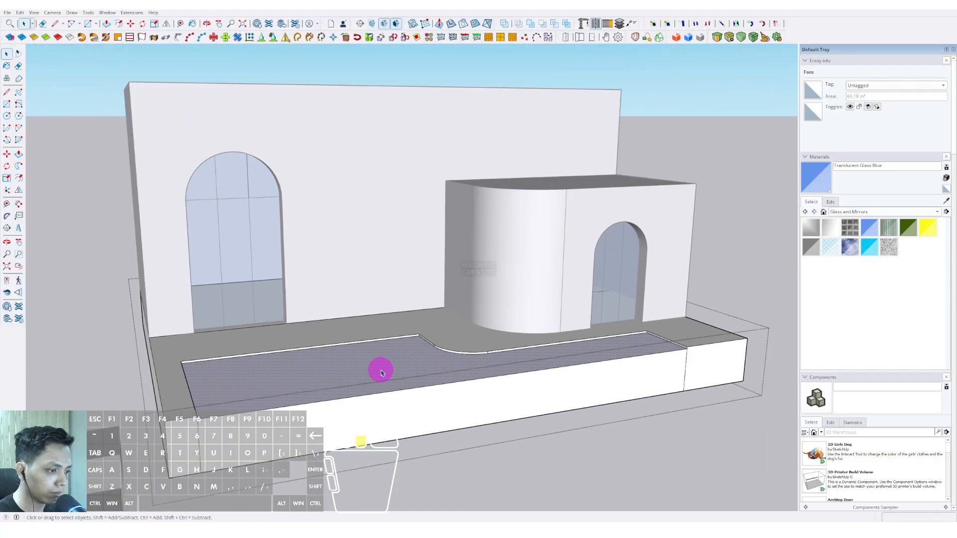
Push the terrace base's long front face inward by the same distance and leave the group.
{"action": "key", "text": "space"}
{"action": "scroll", "coordinate": [225, 411], "scroll_direction": "up", "scroll_amount": 3}
{"action": "left_click", "coordinate": [244, 410]}
{"action": "key", "text": "p"}
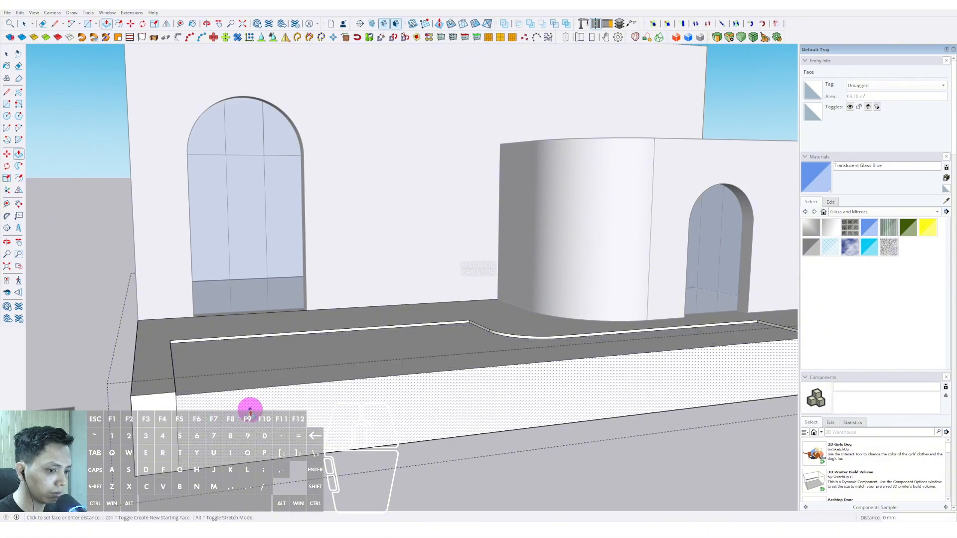
{"action": "double_click", "coordinate": [248, 407]}
{"action": "key", "text": "space"}
{"action": "scroll", "coordinate": [293, 377], "scroll_direction": "down", "scroll_amount": 4}
{"action": "left_click", "coordinate": [730, 262]}
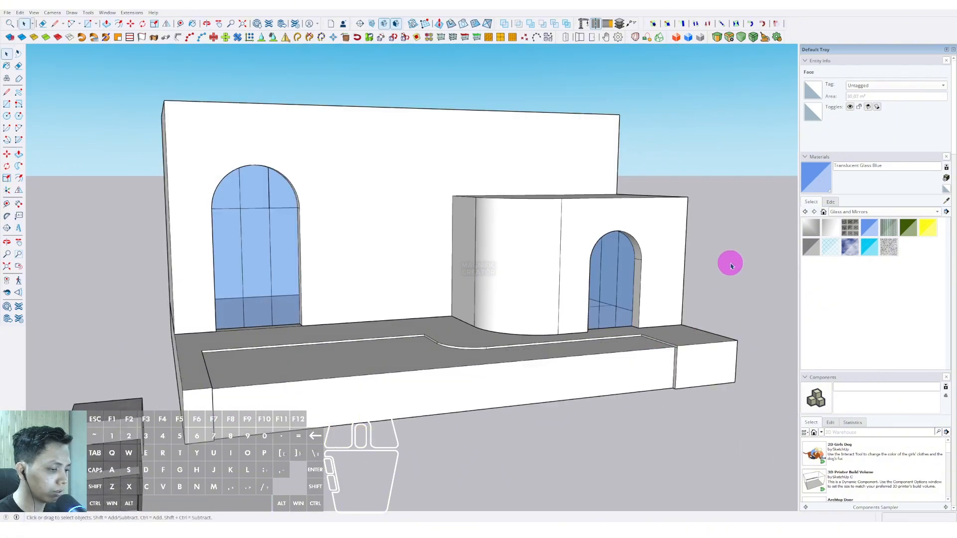
Draw a tall rectangle about 5227 mm wide on the long wall, from the terrace floor against the lower block.
{"action": "middle_click_drag", "start_coordinate": [373, 381], "coordinate": [408, 425]}
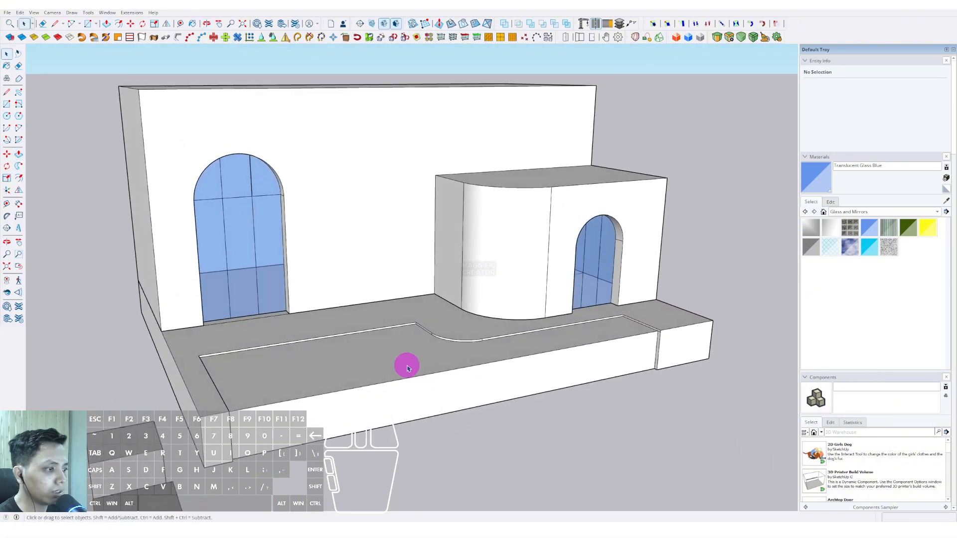
{"action": "middle_click_drag", "start_coordinate": [494, 375], "coordinate": [448, 388]}
{"action": "scroll", "coordinate": [375, 227], "scroll_direction": "up", "scroll_amount": 3}
{"action": "middle_click_drag", "start_coordinate": [375, 228], "coordinate": [402, 216]}
{"action": "middle_click_drag", "start_coordinate": [402, 216], "coordinate": [372, 312], "text": "shift"}
{"action": "scroll", "coordinate": [390, 297], "scroll_direction": "down", "scroll_amount": 3}
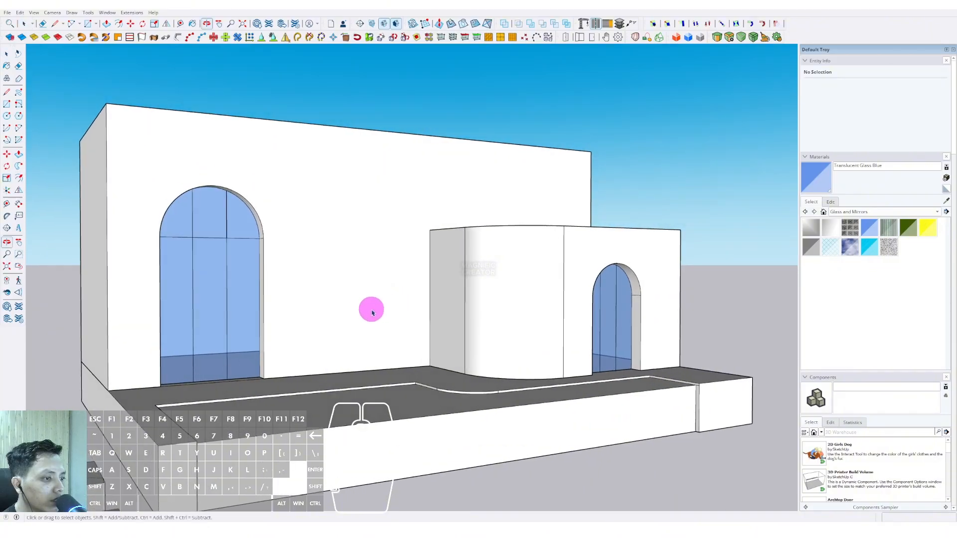
{"action": "triple_click", "coordinate": [350, 312]}
{"action": "key", "text": "r"}
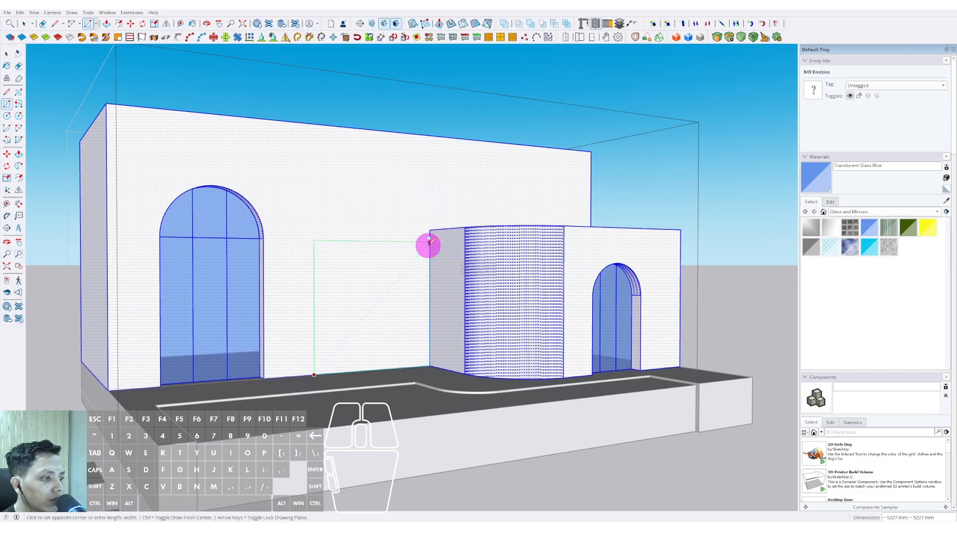
{"action": "left_click", "coordinate": [427, 160]}
Pull the wall face surrounding the tall rectangle outward about 246 mm so the rectangle sits recessed.
{"action": "middle_click_drag", "start_coordinate": [428, 161], "coordinate": [347, 254]}
{"action": "key", "text": "space"}
{"action": "key", "text": "p"}
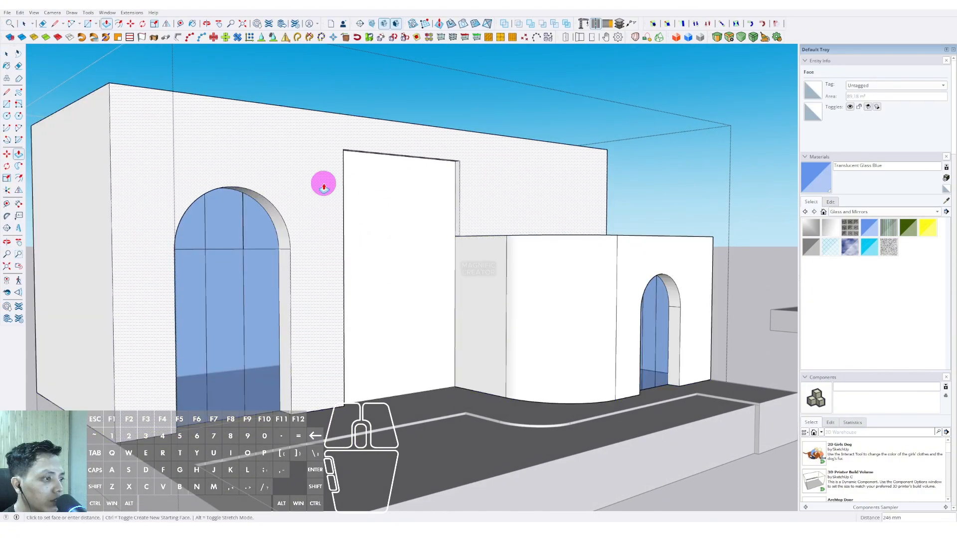
{"action": "key", "text": "space"}
Copy the tall recess's right vertical edge to its left side and divide the distance into three equal panels.
{"action": "middle_click_drag", "start_coordinate": [416, 206], "coordinate": [309, 281]}
{"action": "scroll", "coordinate": [451, 248], "scroll_direction": "up", "scroll_amount": 5}
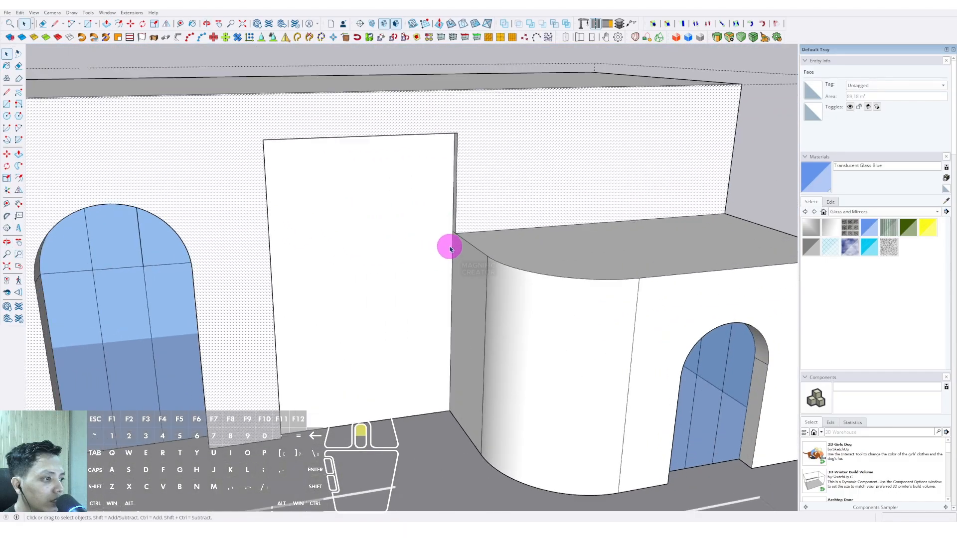
{"action": "left_click", "coordinate": [453, 246]}
{"action": "left_click", "coordinate": [453, 248]}
{"action": "scroll", "coordinate": [453, 206], "scroll_direction": "down", "scroll_amount": 2}
{"action": "middle_click_drag", "start_coordinate": [452, 206], "coordinate": [461, 274]}
{"action": "scroll", "coordinate": [289, 282], "scroll_direction": "up", "scroll_amount": 2}
{"action": "scroll", "coordinate": [461, 274], "scroll_direction": "up", "scroll_amount": 2}
{"action": "key", "text": "m"}
{"action": "key", "text": "ctrl"}
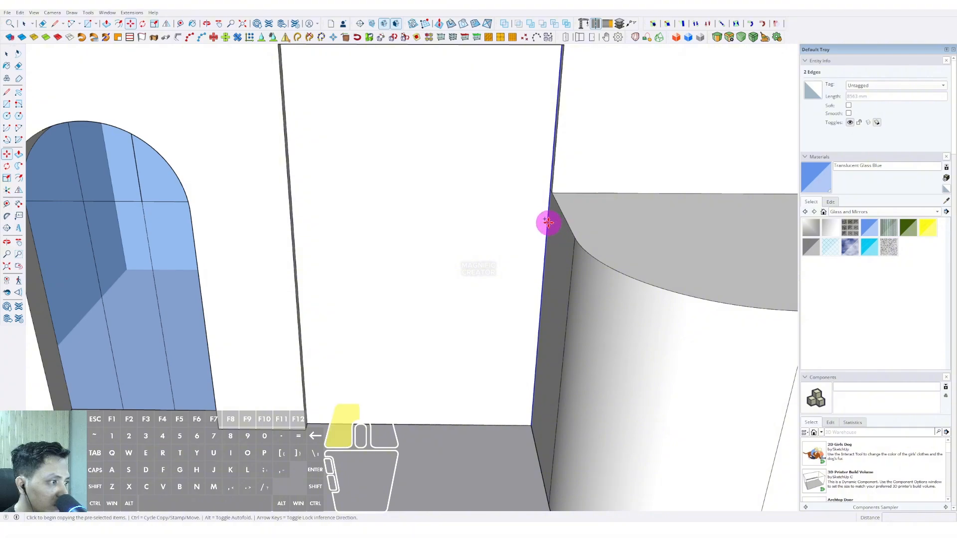
{"action": "left_click", "coordinate": [548, 221]}
{"action": "scroll", "coordinate": [241, 239], "scroll_direction": "up", "scroll_amount": 2}
{"action": "left_click", "coordinate": [229, 236]}
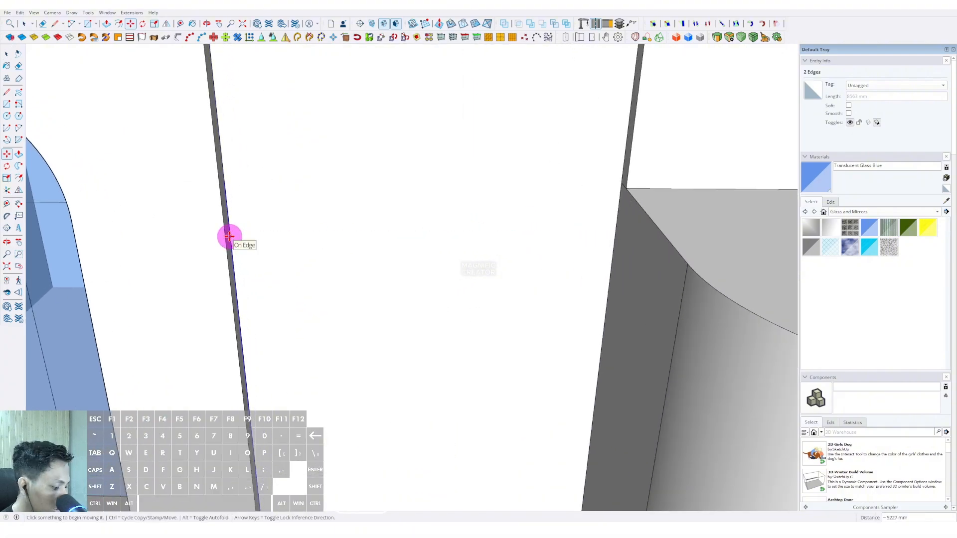
{"action": "key", "text": "space"}
{"action": "scroll", "coordinate": [348, 212], "scroll_direction": "down", "scroll_amount": 6}
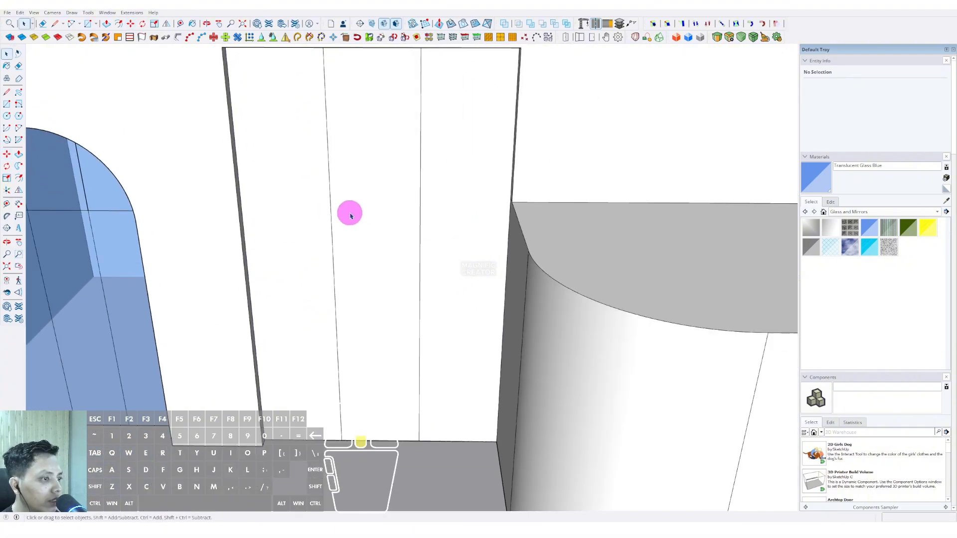
Paint the three panels of the tall rectangular recess with Translucent Glass Blue.
{"action": "key", "text": "b"}
{"action": "left_click", "coordinate": [399, 191]}
{"action": "left_click", "coordinate": [438, 172]}
{"action": "left_click", "coordinate": [500, 164]}
{"action": "scroll", "coordinate": [457, 214], "scroll_direction": "down", "scroll_amount": 3}
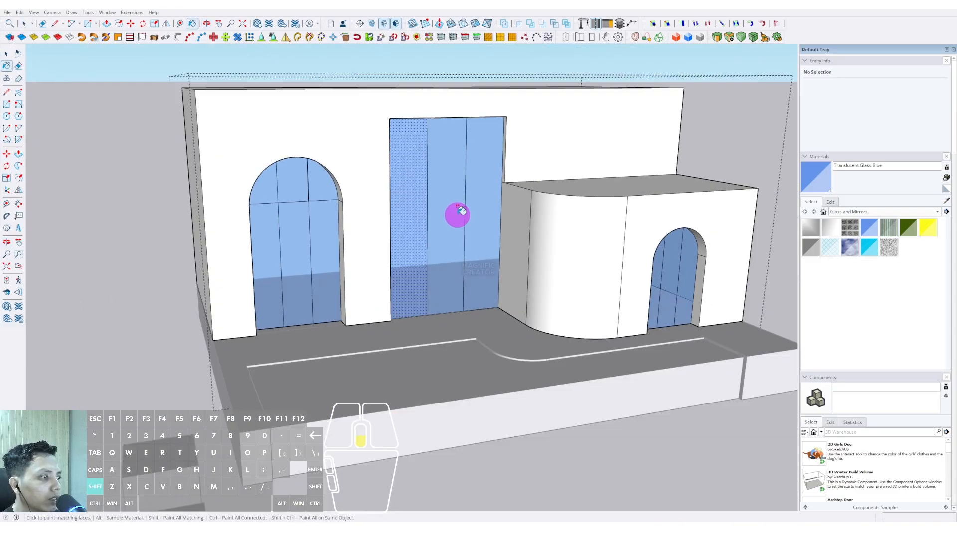
{"action": "middle_click_drag", "start_coordinate": [456, 214], "coordinate": [425, 194]}
{"action": "key", "text": "space"}
{"action": "left_click", "coordinate": [748, 148]}
Draw a wide rectangle on the upper wall, standing on the lower block's roof.
{"action": "middle_click_drag", "start_coordinate": [501, 245], "coordinate": [391, 259]}
{"action": "scroll", "coordinate": [594, 159], "scroll_direction": "up", "scroll_amount": 3}
{"action": "middle_click_drag", "start_coordinate": [594, 160], "coordinate": [513, 190], "text": "shift"}
{"action": "double_click", "coordinate": [454, 216]}
{"action": "key", "text": "ctrl+a"}
{"action": "key", "text": "r"}
{"action": "left_click", "coordinate": [419, 247]}
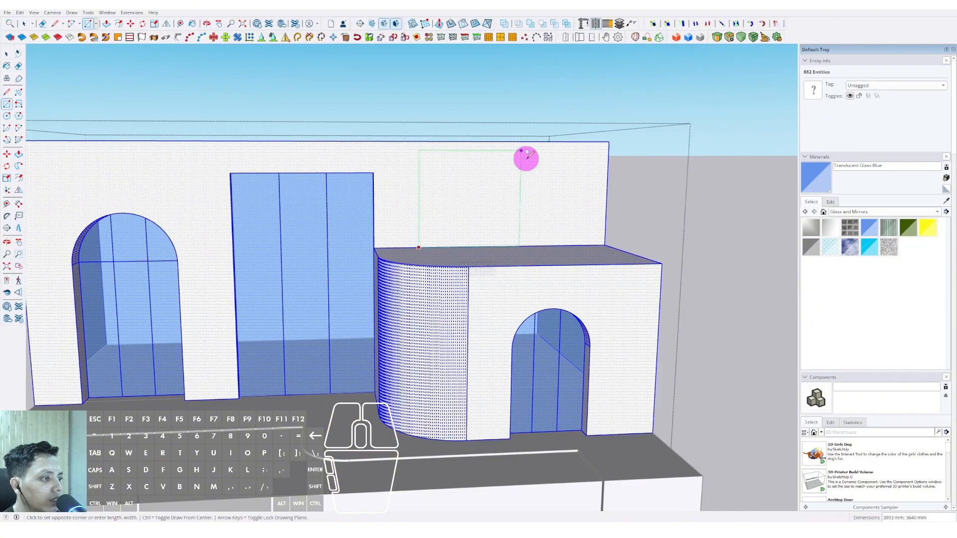
{"action": "left_click", "coordinate": [558, 171]}
Trace the upper rectangle's right side with a vertical line down to the lower block's roof.
{"action": "key", "text": "d"}
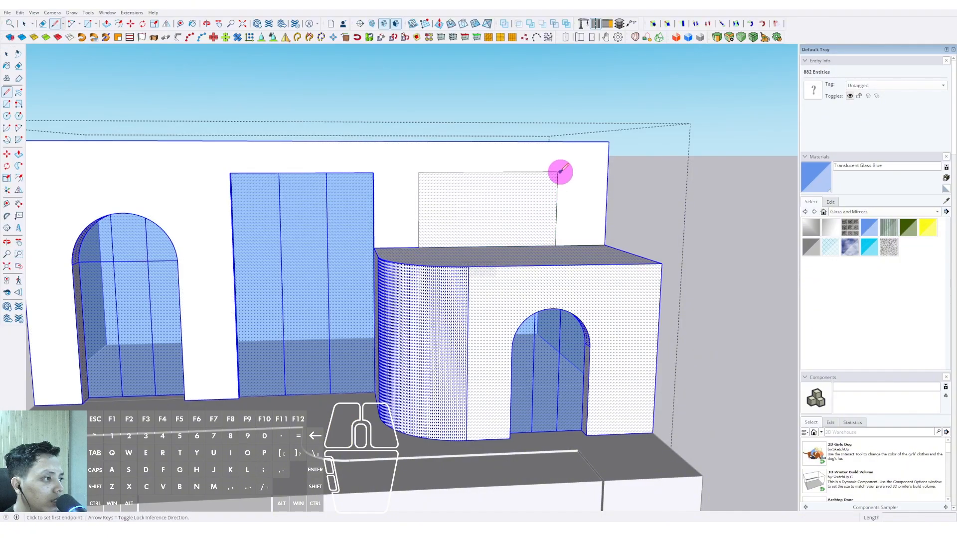
{"action": "left_click", "coordinate": [558, 171]}
{"action": "key", "text": "shift"}
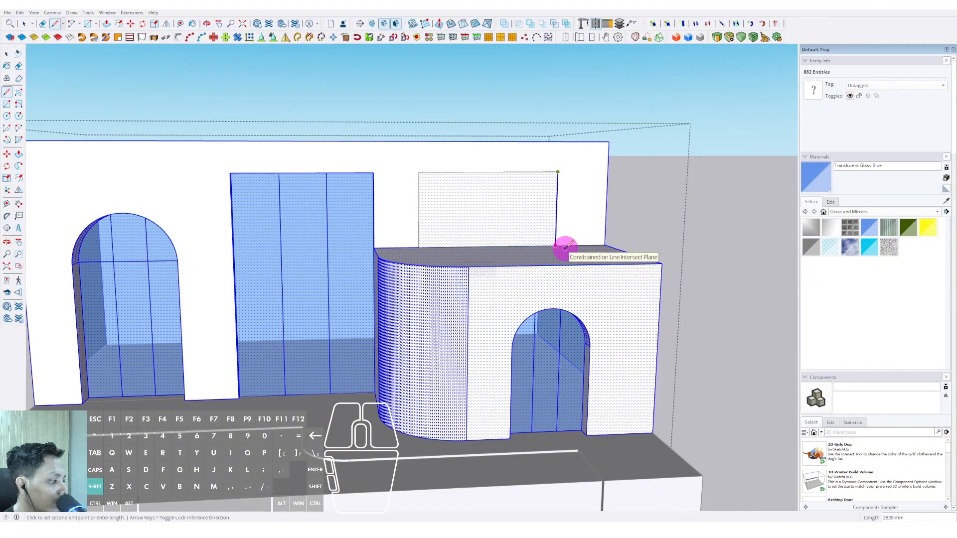
{"action": "key", "text": "space"}
{"action": "mouse_move", "coordinate": [551, 241]}
{"action": "middle_mouse_down"}
{"action": "mouse_move", "coordinate": [519, 207]}
{"action": "mouse_move", "coordinate": [461, 211]}
{"action": "mouse_move", "coordinate": [551, 245]}
{"action": "middle_mouse_up"}
Pull the wall face around the upper rectangle outward by the previous distance so the rectangle sits recessed.
{"action": "key", "text": "v"}
{"action": "key", "text": "space"}
{"action": "scroll", "coordinate": [475, 238], "scroll_direction": "down", "scroll_amount": 2}
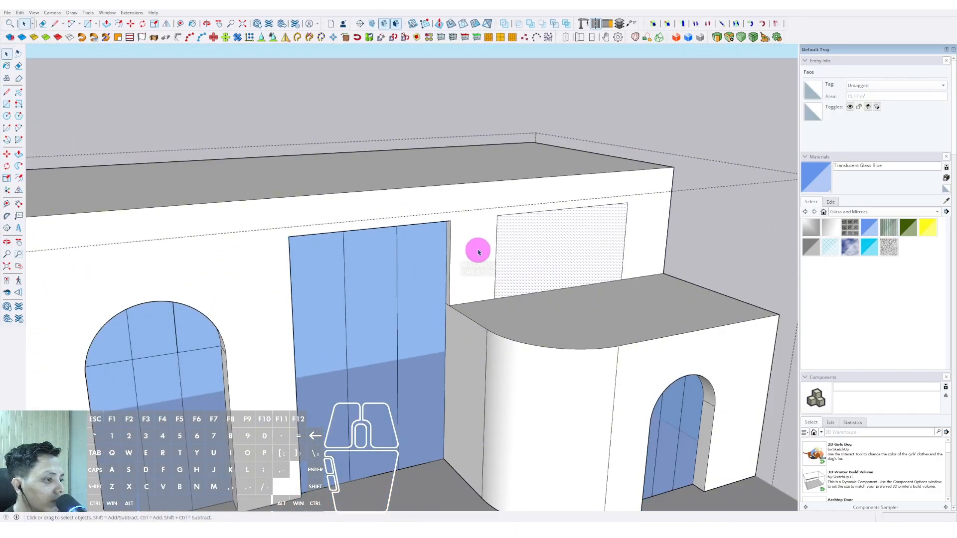
{"action": "left_click", "coordinate": [479, 252]}
{"action": "key", "text": "v"}
{"action": "double_click", "coordinate": [482, 227]}
{"action": "key", "text": "space"}
{"action": "middle_click_drag", "start_coordinate": [482, 226], "coordinate": [542, 255]}
Copy the upper recess's right vertical edge across the opening as three evenly spaced dividers, making four panels.
{"action": "scroll", "coordinate": [542, 256], "scroll_direction": "up", "scroll_amount": 2}
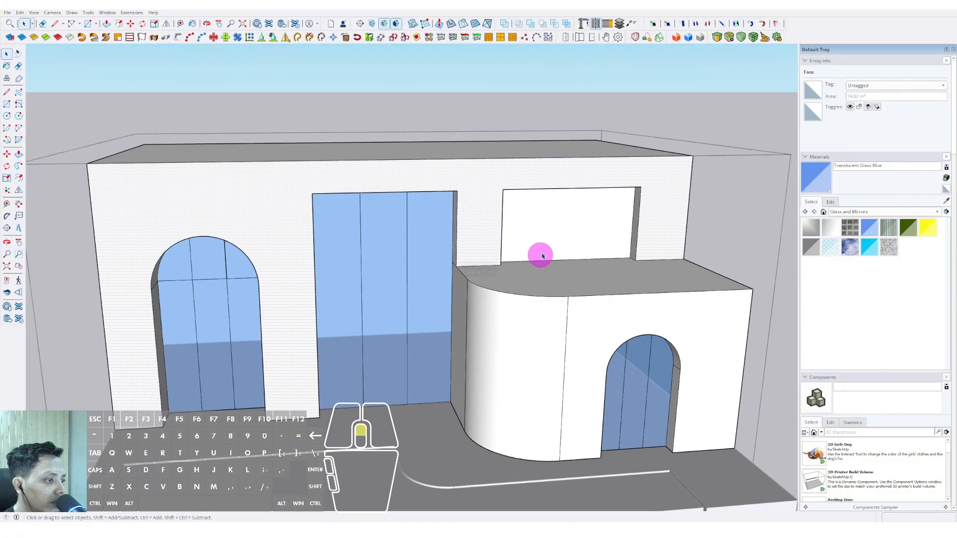
{"action": "scroll", "coordinate": [542, 256], "scroll_direction": "up", "scroll_amount": 6}
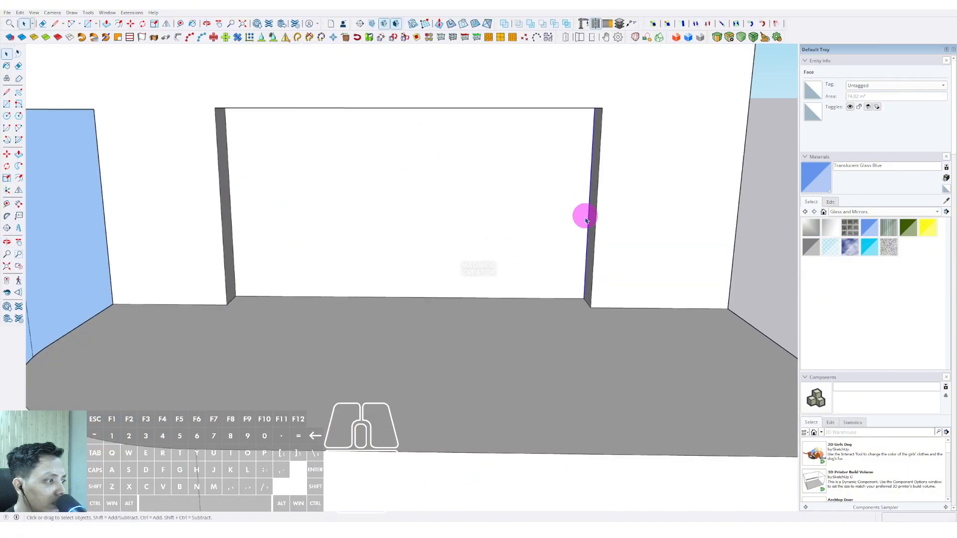
{"action": "left_click", "coordinate": [586, 220]}
{"action": "scroll", "coordinate": [573, 231], "scroll_direction": "up", "scroll_amount": 2}
{"action": "left_click", "coordinate": [588, 251]}
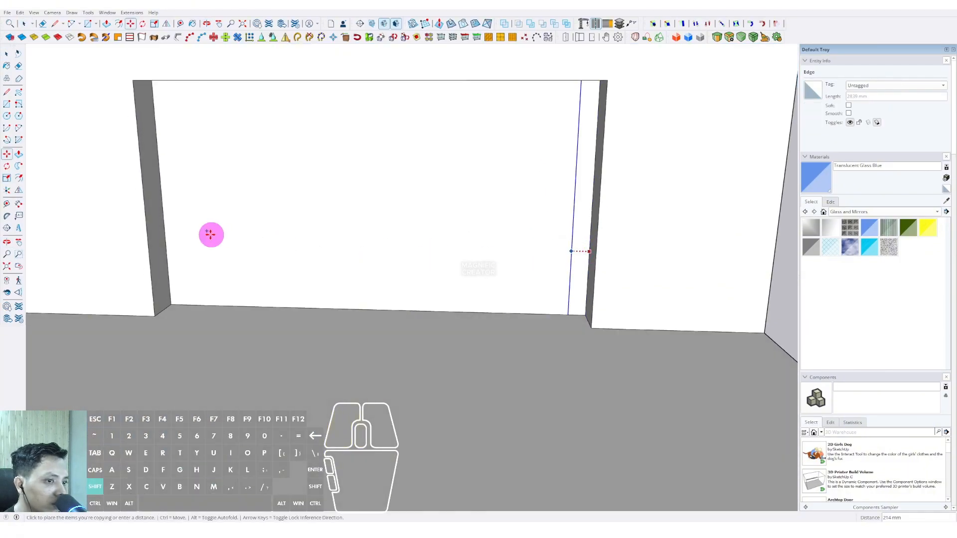
{"action": "left_click", "coordinate": [157, 235]}
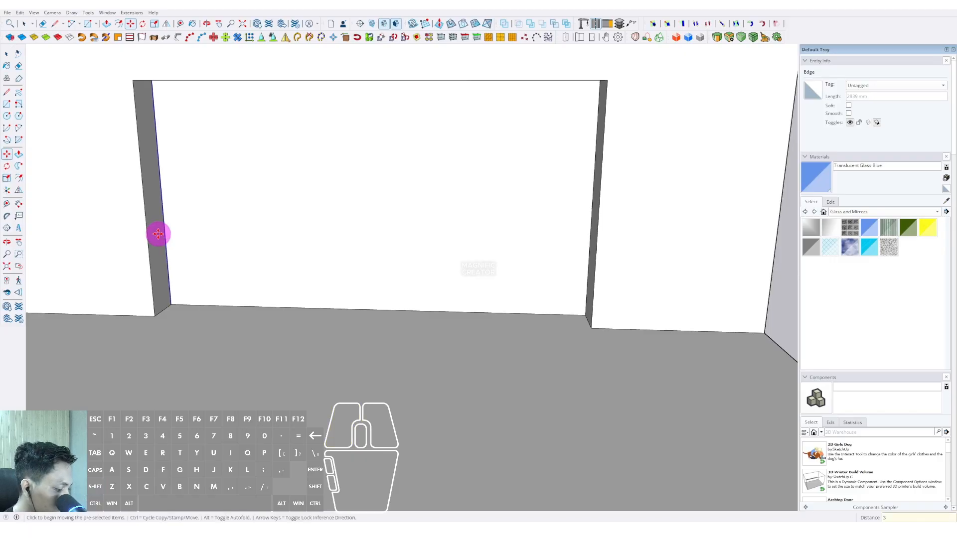
{"action": "key", "text": "Return"}
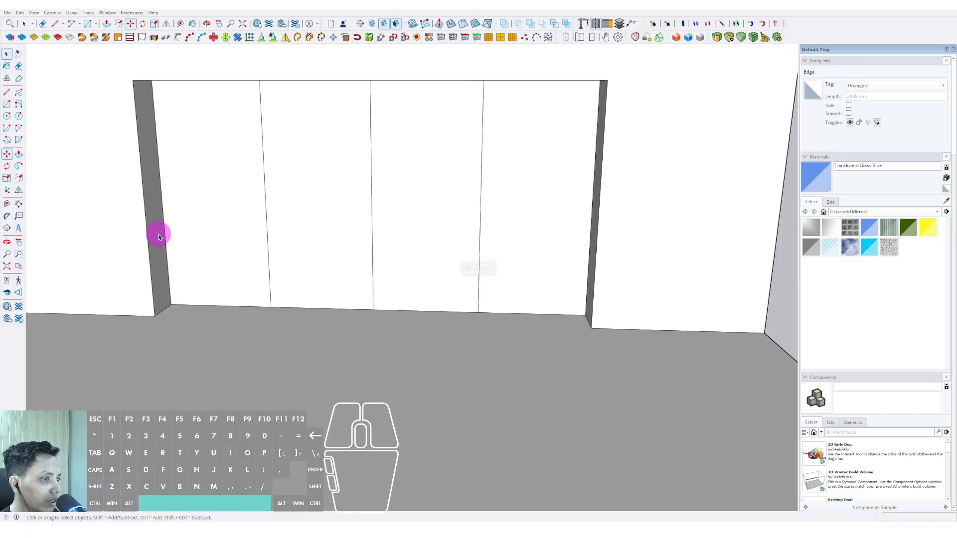
{"action": "key", "text": "space"}
Paint the four panels of the upper recess with Translucent Glass Blue.
{"action": "scroll", "coordinate": [673, 239], "scroll_direction": "down", "scroll_amount": 6}
{"action": "left_click", "coordinate": [483, 224]}
{"action": "left_click", "coordinate": [423, 223]}
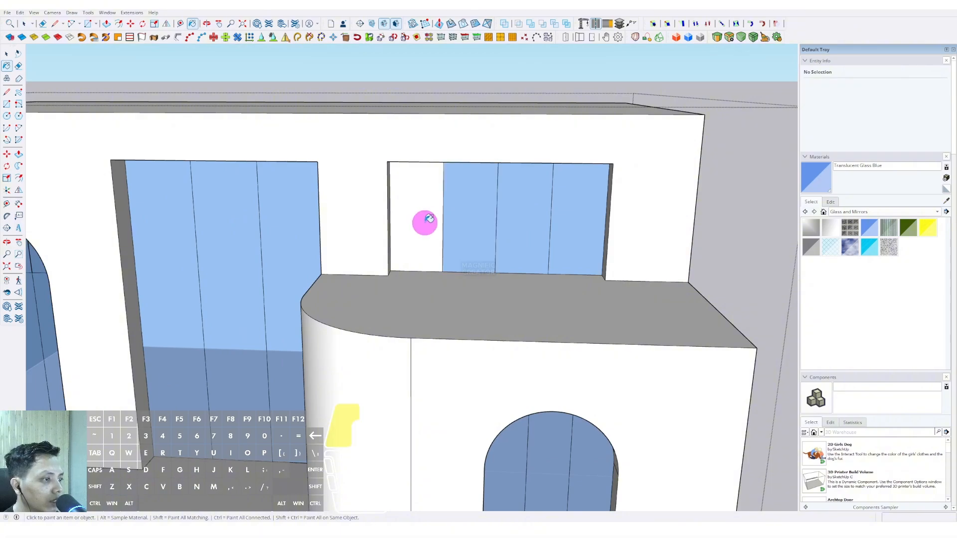
{"action": "scroll", "coordinate": [424, 222], "scroll_direction": "down", "scroll_amount": 4}
{"action": "middle_click_drag", "start_coordinate": [429, 225], "coordinate": [531, 195]}
{"action": "key", "text": "space"}
{"action": "scroll", "coordinate": [531, 195], "scroll_direction": "down", "scroll_amount": 2}
{"action": "left_click", "coordinate": [692, 158]}
Draw a rectangle about 21712 by 9544 mm covering the main volume's entire roof.
{"action": "mouse_move", "coordinate": [448, 286]}
{"action": "middle_mouse_down"}
{"action": "mouse_move", "coordinate": [488, 281]}
{"action": "mouse_move", "coordinate": [530, 237]}
{"action": "mouse_move", "coordinate": [387, 234]}
{"action": "mouse_move", "coordinate": [487, 222]}
{"action": "mouse_move", "coordinate": [508, 297]}
{"action": "mouse_move", "coordinate": [432, 265]}
{"action": "mouse_move", "coordinate": [425, 306]}
{"action": "mouse_move", "coordinate": [425, 211]}
{"action": "mouse_move", "coordinate": [453, 225]}
{"action": "mouse_move", "coordinate": [449, 279]}
{"action": "middle_mouse_up"}
{"action": "scroll", "coordinate": [467, 221], "scroll_direction": "up", "scroll_amount": 2}
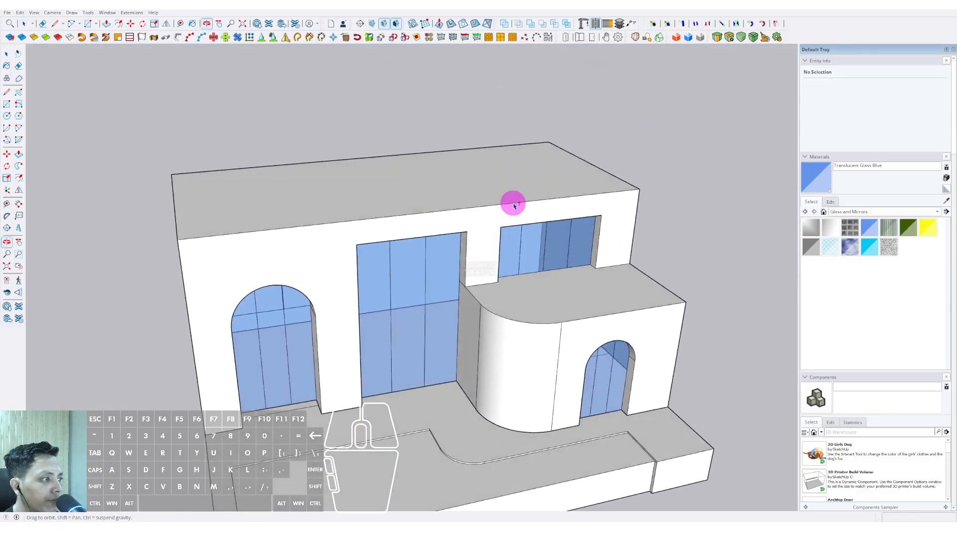
{"action": "key", "text": "r"}
{"action": "left_click", "coordinate": [639, 189]}
{"action": "scroll", "coordinate": [186, 188], "scroll_direction": "up", "scroll_amount": 1}
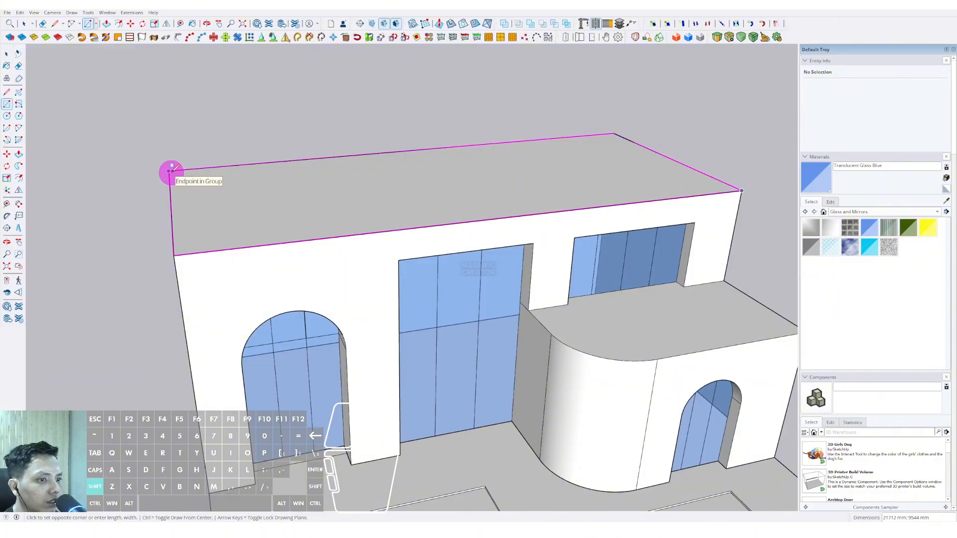
{"action": "left_click", "coordinate": [171, 172]}
{"action": "key", "text": "space"}
Offset the roof rectangle's outline outward to create an overhang around the building.
{"action": "scroll", "coordinate": [305, 183], "scroll_direction": "down", "scroll_amount": 1}
{"action": "scroll", "coordinate": [648, 181], "scroll_direction": "up", "scroll_amount": 1}
{"action": "key", "text": "f"}
{"action": "left_click", "coordinate": [653, 180]}
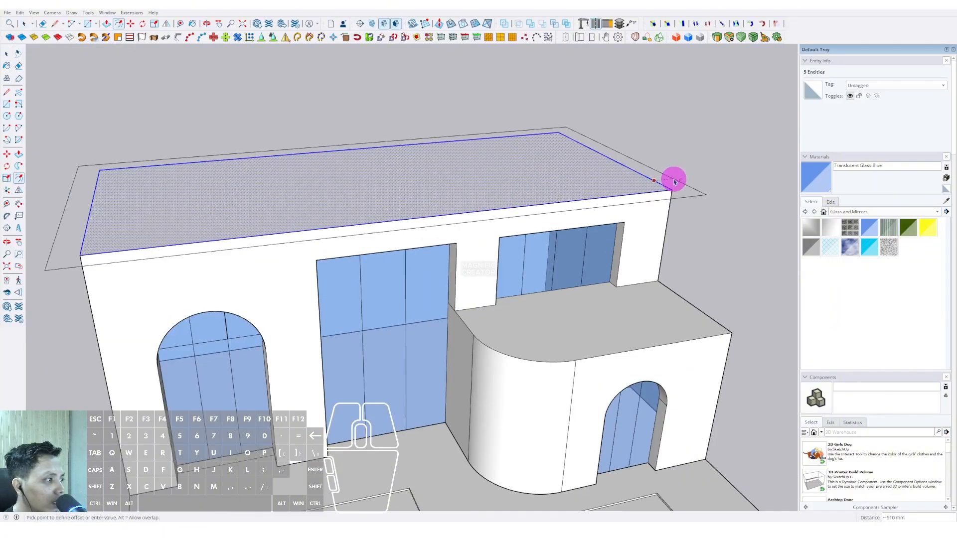
{"action": "left_click", "coordinate": [665, 178]}
{"action": "key", "text": "space"}
Extrude the roof overhang into a slab and offset its underside outline inward about 652 mm.
{"action": "scroll", "coordinate": [637, 186], "scroll_direction": "up", "scroll_amount": 4}
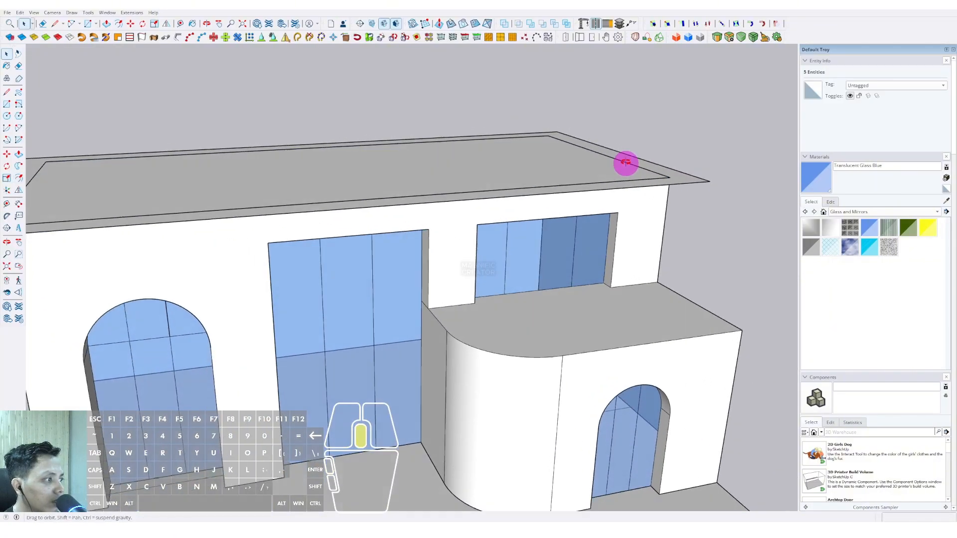
{"action": "left_click", "coordinate": [675, 169]}
{"action": "middle_click_drag", "start_coordinate": [679, 139], "coordinate": [625, 134]}
{"action": "scroll", "coordinate": [623, 127], "scroll_direction": "up", "scroll_amount": 4}
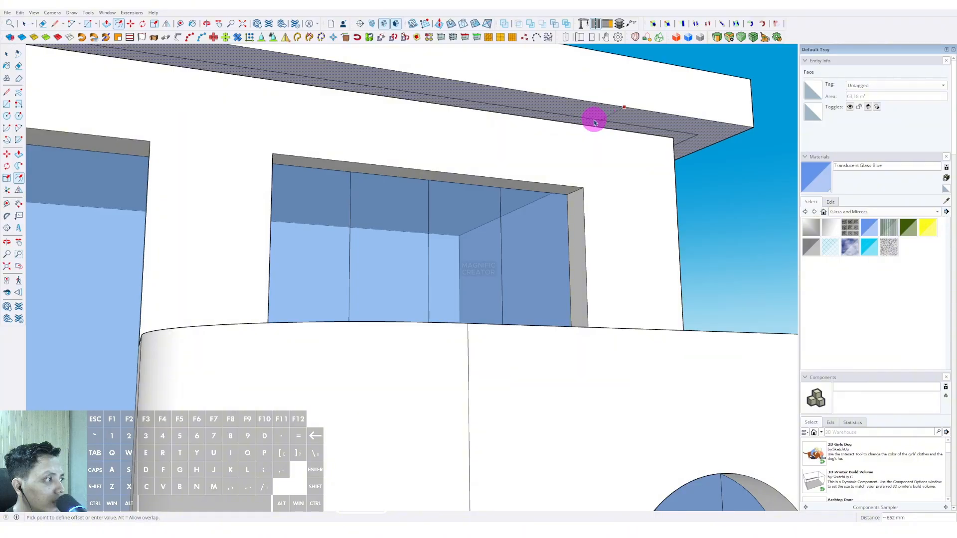
{"action": "scroll", "coordinate": [597, 113], "scroll_direction": "up", "scroll_amount": 3}
{"action": "key", "text": "space"}
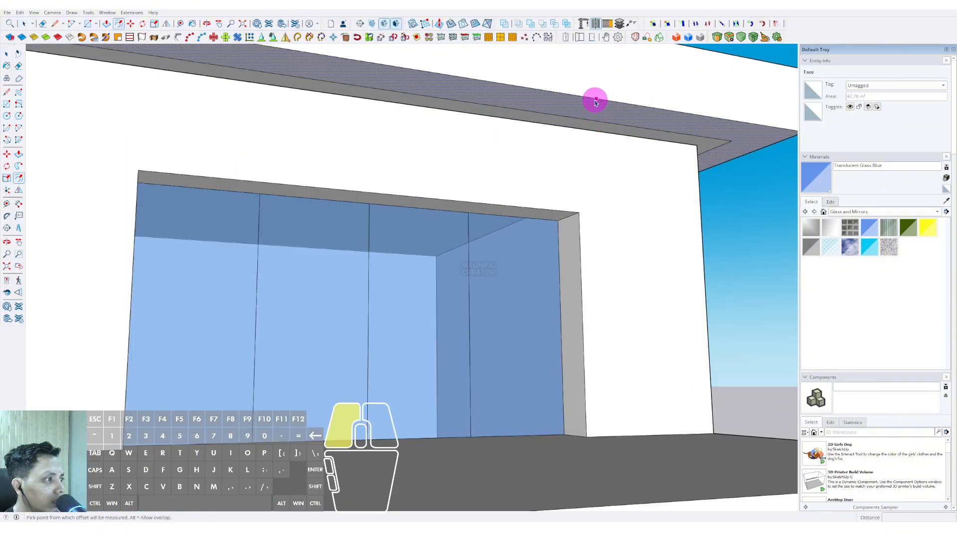
Offset the roof slab's underside outline twice more to divide it into concentric strips, using an offset of about 151 mm.
{"action": "left_click", "coordinate": [596, 102]}
{"action": "left_click", "coordinate": [594, 100]}
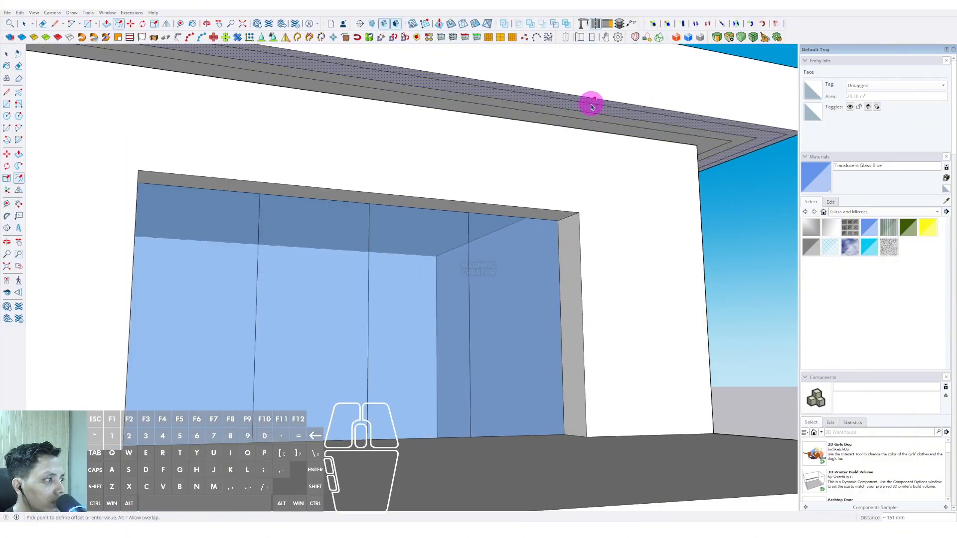
{"action": "key", "text": "space"}
{"action": "scroll", "coordinate": [583, 114], "scroll_direction": "down", "scroll_amount": 2}
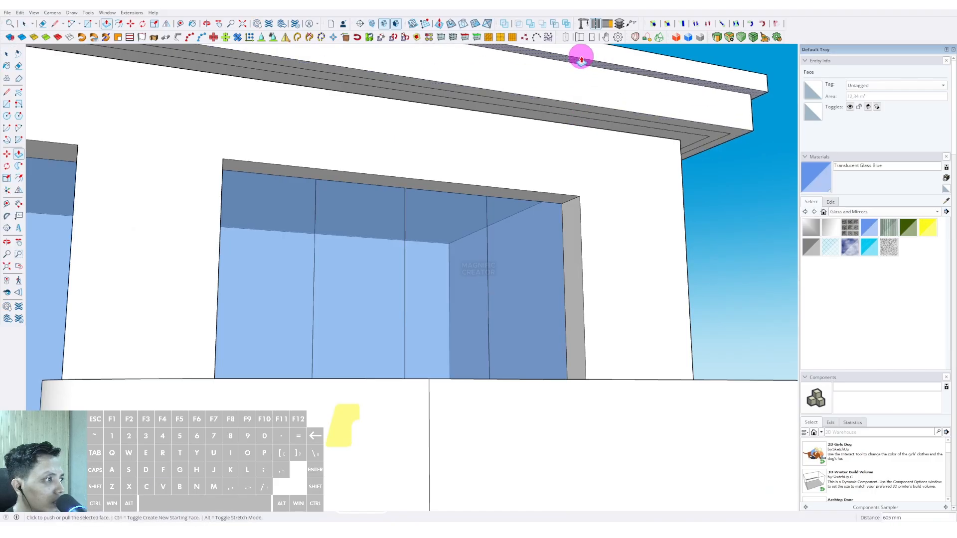
Push the concentric strips on the roof slab's underside to different depths to form a stepped cornice.
{"action": "key", "text": "space"}
{"action": "scroll", "coordinate": [573, 107], "scroll_direction": "up", "scroll_amount": 1}
{"action": "left_click", "coordinate": [567, 88]}
{"action": "key", "text": "space"}
{"action": "scroll", "coordinate": [564, 114], "scroll_direction": "up", "scroll_amount": 2}
{"action": "key", "text": "p"}
{"action": "left_click", "coordinate": [560, 114]}
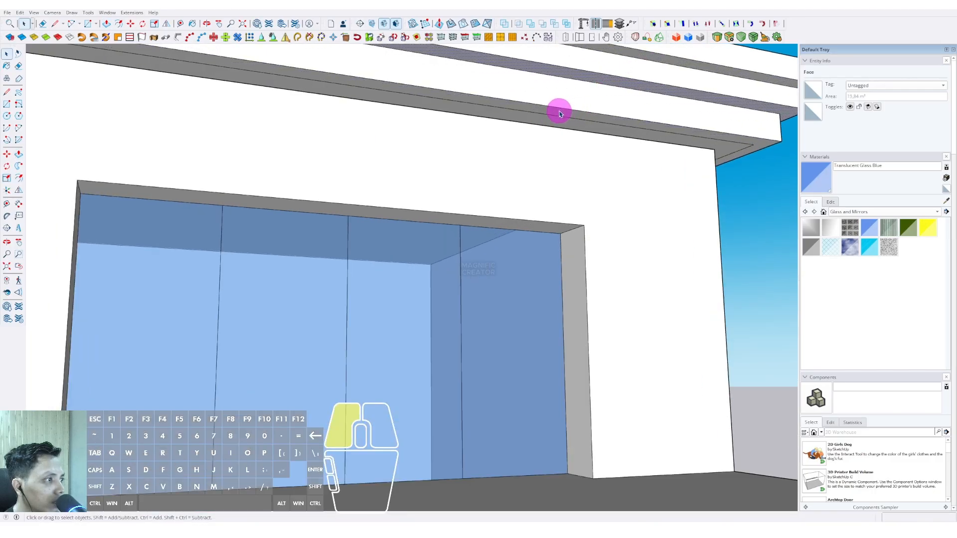
{"action": "left_click", "coordinate": [555, 102]}
{"action": "key", "text": "space"}
Select the whole stepped roof slab and make it a group.
{"action": "scroll", "coordinate": [560, 172], "scroll_direction": "down", "scroll_amount": 4}
{"action": "scroll", "coordinate": [463, 269], "scroll_direction": "down", "scroll_amount": 4}
{"action": "middle_click_drag", "start_coordinate": [542, 196], "coordinate": [406, 192]}
{"action": "scroll", "coordinate": [413, 124], "scroll_direction": "up", "scroll_amount": 2}
{"action": "triple_click", "coordinate": [412, 123]}
{"action": "right_click", "coordinate": [411, 122]}
{"action": "left_click", "coordinate": [435, 192]}
{"action": "scroll", "coordinate": [406, 188], "scroll_direction": "down", "scroll_amount": 3}
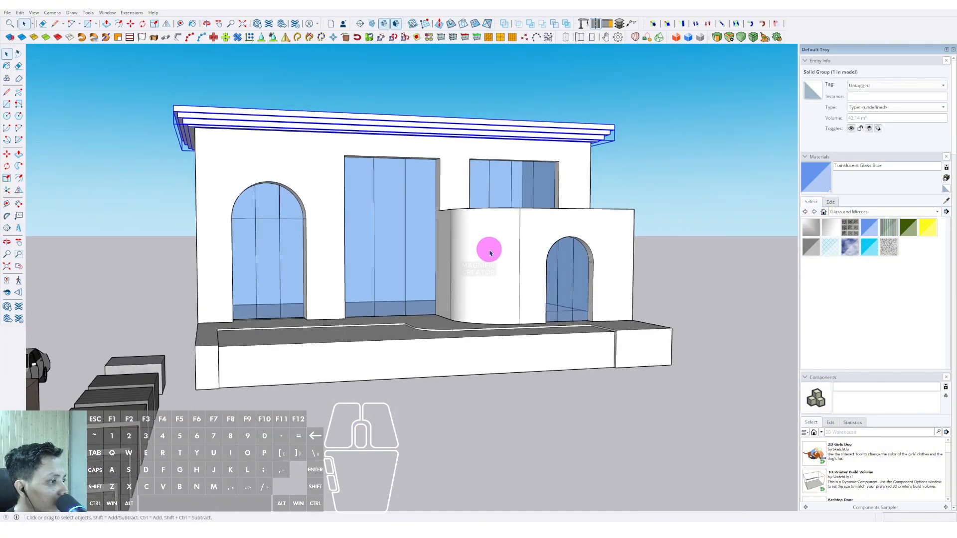
Inside the terrace base group, paint the recessed pool surface and its front face with Water Dark Blue.
{"action": "scroll", "coordinate": [490, 253], "scroll_direction": "up", "scroll_amount": 2}
{"action": "middle_click_drag", "start_coordinate": [489, 252], "coordinate": [490, 314]}
{"action": "left_click", "coordinate": [937, 212]}
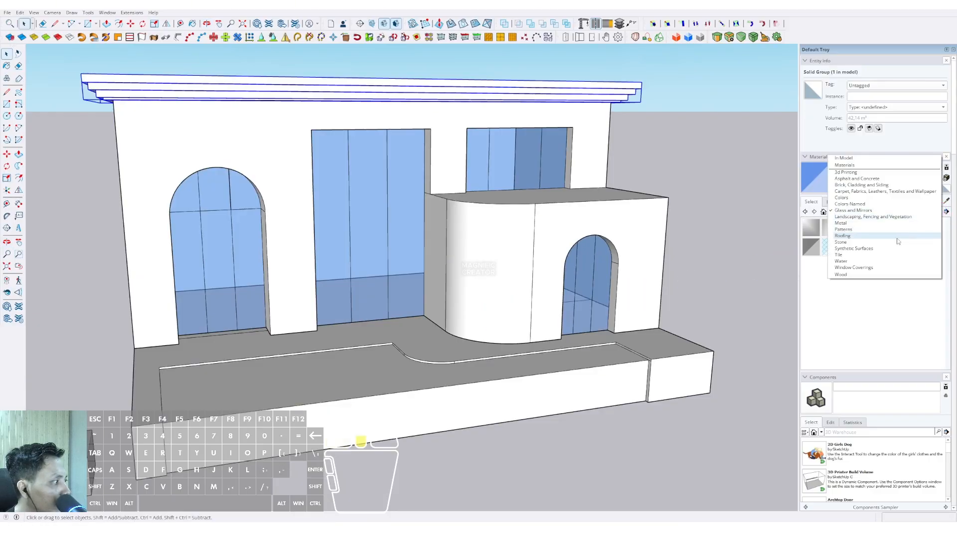
{"action": "left_click", "coordinate": [841, 261]}
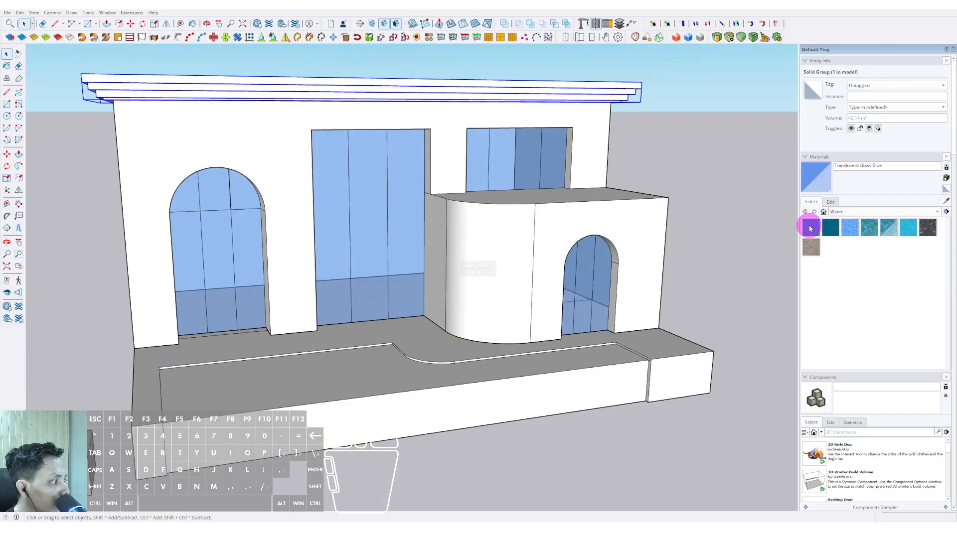
{"action": "left_click", "coordinate": [811, 227]}
{"action": "scroll", "coordinate": [465, 267], "scroll_direction": "up", "scroll_amount": 2}
{"action": "middle_click_drag", "start_coordinate": [465, 267], "coordinate": [378, 369]}
{"action": "key", "text": "space"}
{"action": "triple_click", "coordinate": [377, 369]}
{"action": "left_click", "coordinate": [399, 349]}
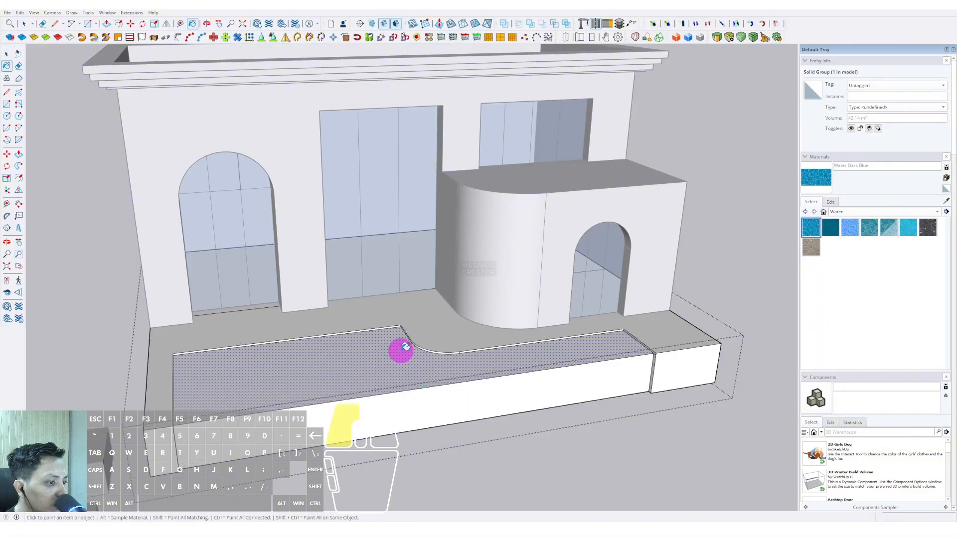
{"action": "key", "text": "b"}
{"action": "left_click", "coordinate": [400, 351]}
{"action": "left_click", "coordinate": [440, 399]}
Draw a narrow rectangle along the foot of the pool's front face and extrude it outward into a ledge.
{"action": "scroll", "coordinate": [440, 399], "scroll_direction": "down", "scroll_amount": 1}
{"action": "middle_click_drag", "start_coordinate": [440, 399], "coordinate": [444, 371]}
{"action": "middle_click_drag", "start_coordinate": [649, 240], "coordinate": [605, 279]}
{"action": "scroll", "coordinate": [484, 301], "scroll_direction": "up", "scroll_amount": 5}
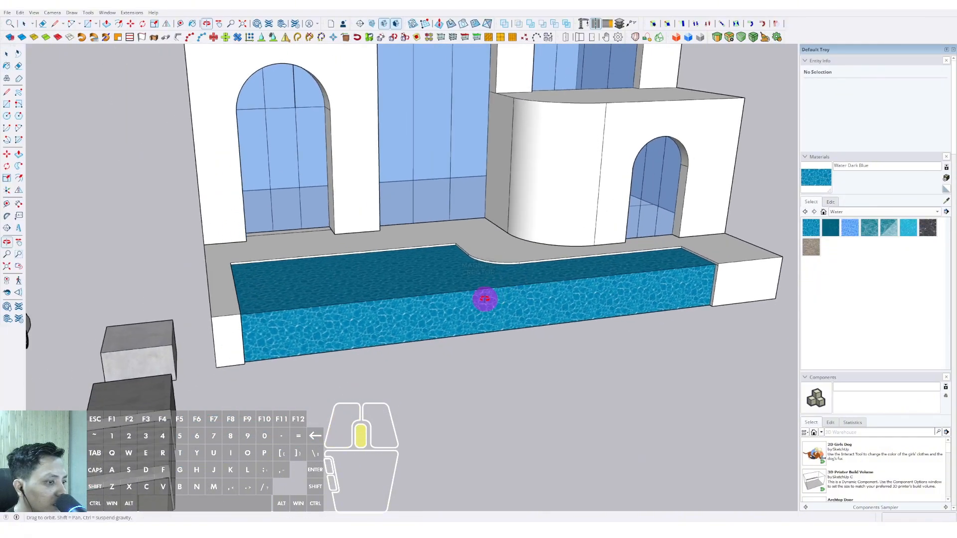
{"action": "key", "text": "r"}
{"action": "left_click", "coordinate": [255, 313]}
{"action": "scroll", "coordinate": [516, 297], "scroll_direction": "down", "scroll_amount": 1}
{"action": "middle_click_drag", "start_coordinate": [516, 297], "coordinate": [542, 286]}
{"action": "scroll", "coordinate": [670, 281], "scroll_direction": "up", "scroll_amount": 2}
{"action": "left_click", "coordinate": [691, 269]}
{"action": "key", "text": "space"}
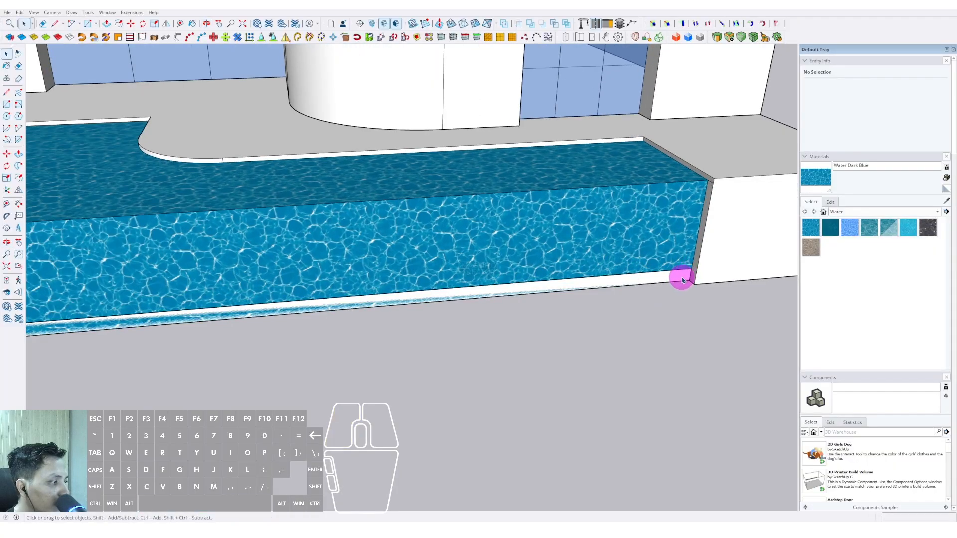
{"action": "left_click", "coordinate": [695, 280]}
{"action": "scroll", "coordinate": [693, 280], "scroll_direction": "up", "scroll_amount": 3}
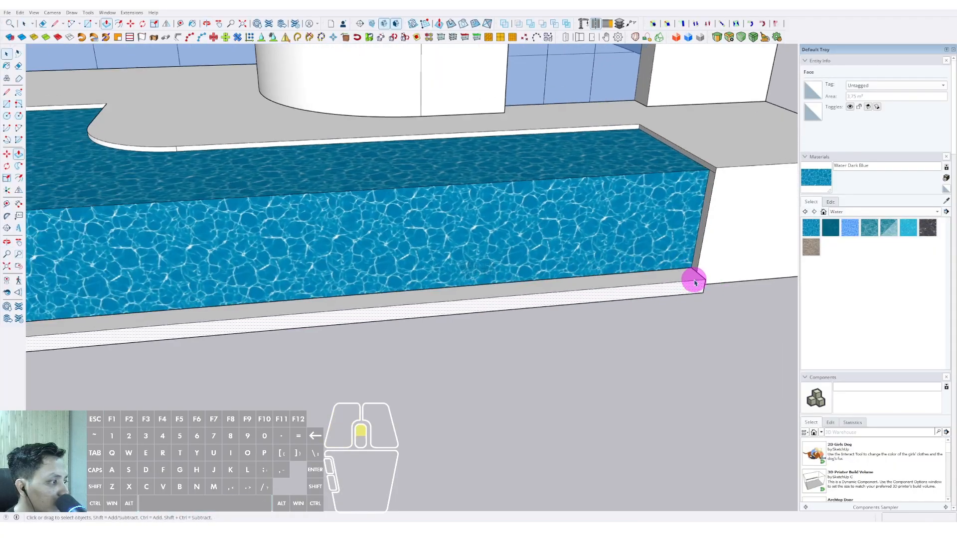
Offset the ledge top's front edge and two end edges inward about 61 mm.
{"action": "key", "text": "space"}
{"action": "left_click", "coordinate": [701, 275]}
{"action": "left_click", "coordinate": [696, 280], "text": "shift"}
{"action": "scroll", "coordinate": [638, 286], "scroll_direction": "down", "scroll_amount": 2}
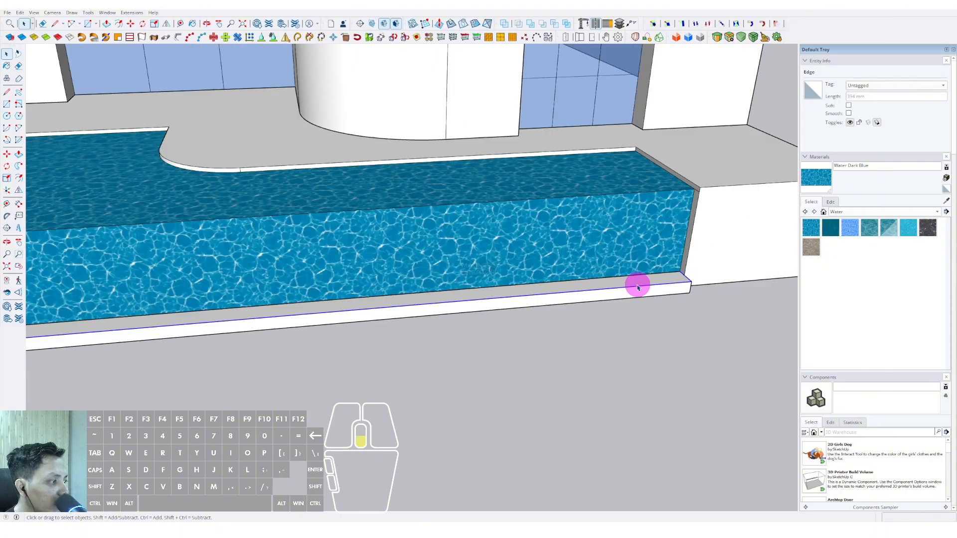
{"action": "middle_click_drag", "start_coordinate": [279, 336], "coordinate": [308, 279], "text": "shift"}
{"action": "middle_click_drag", "start_coordinate": [309, 279], "coordinate": [463, 256], "text": "shift"}
{"action": "left_click", "coordinate": [465, 261], "text": "shift"}
{"action": "scroll", "coordinate": [465, 281], "scroll_direction": "up", "scroll_amount": 1}
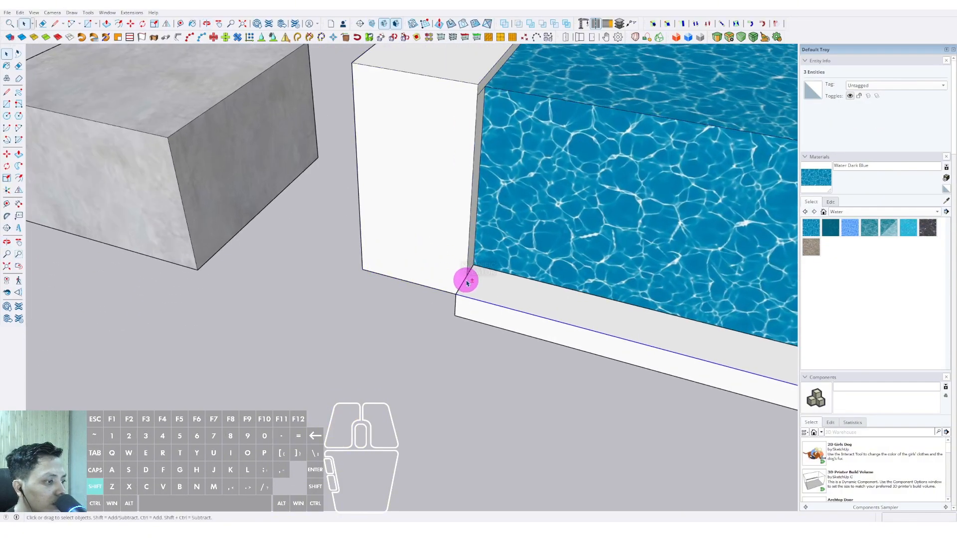
{"action": "left_click", "coordinate": [464, 282], "text": "shift"}
{"action": "scroll", "coordinate": [464, 282], "scroll_direction": "up", "scroll_amount": 1}
{"action": "key", "text": "f"}
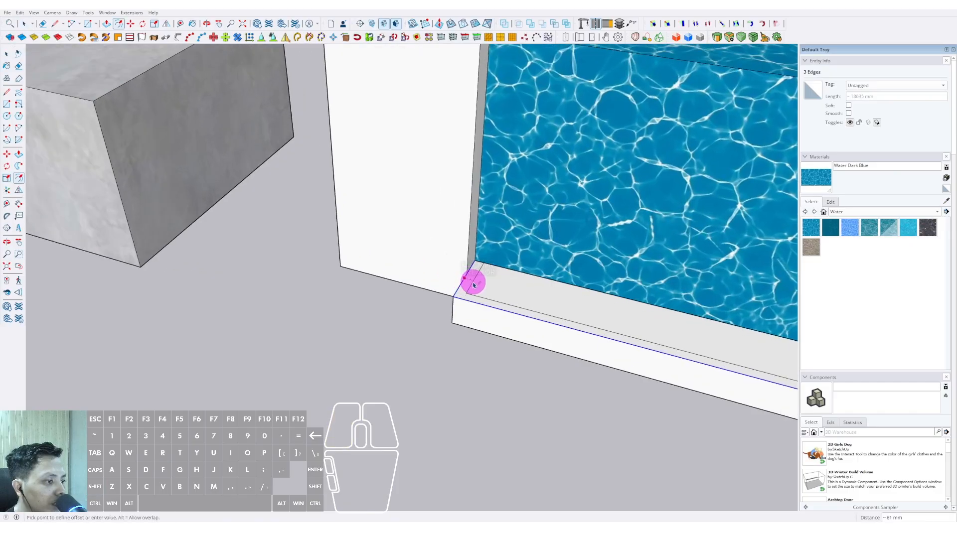
{"action": "left_click", "coordinate": [473, 284]}
{"action": "key", "text": "space"}
Push the ledge's inner strip down into a channel and make the whole ledge a group.
{"action": "key", "text": "space"}
{"action": "triple_click", "coordinate": [469, 297]}
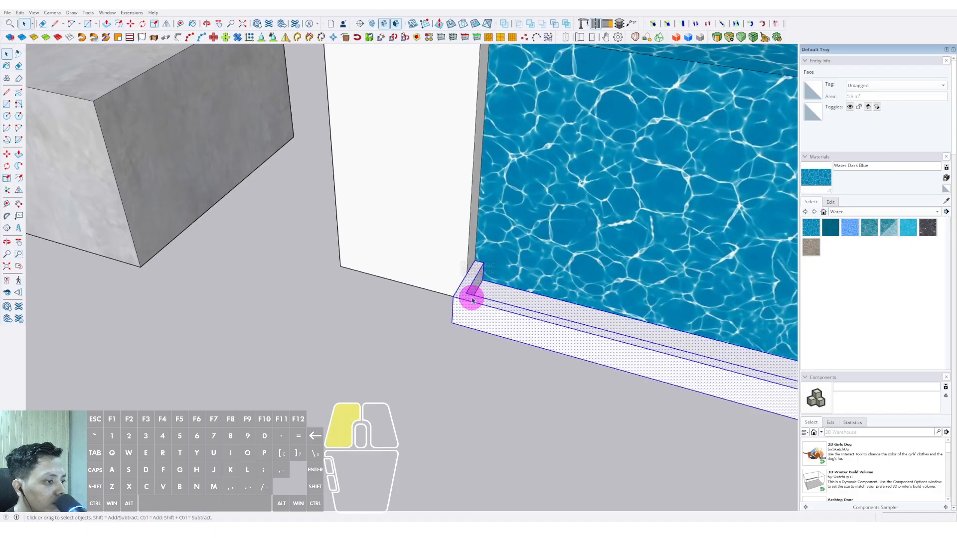
{"action": "right_click", "coordinate": [471, 298]}
{"action": "left_click", "coordinate": [500, 368]}
Inside the channel group, move the end wall nearest the concrete blocks into line with the pool's front corner.
{"action": "scroll", "coordinate": [443, 329], "scroll_direction": "down", "scroll_amount": 5}
{"action": "middle_click_drag", "start_coordinate": [548, 319], "coordinate": [493, 254], "text": "shift"}
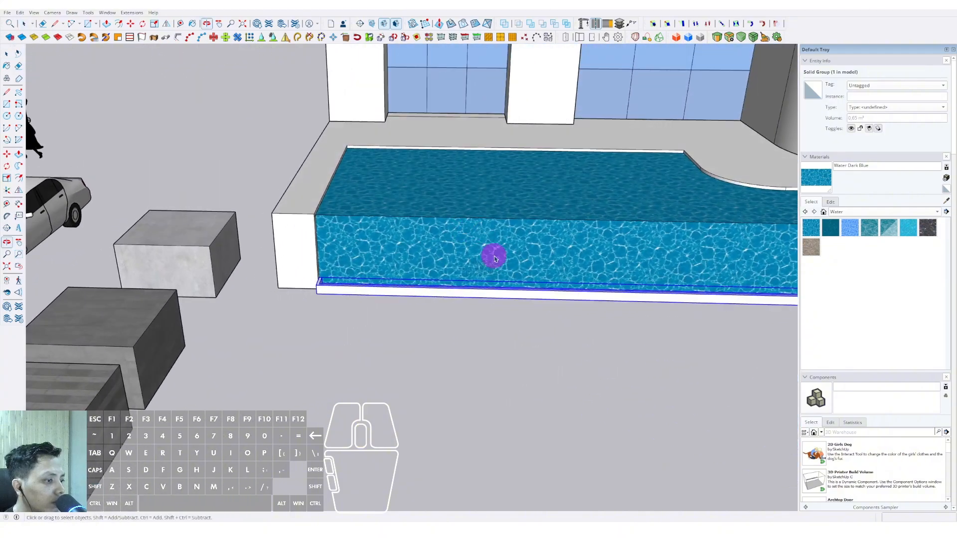
{"action": "scroll", "coordinate": [493, 254], "scroll_direction": "down", "scroll_amount": 2}
{"action": "scroll", "coordinate": [360, 310], "scroll_direction": "up", "scroll_amount": 4}
{"action": "triple_click", "coordinate": [373, 288]}
{"action": "scroll", "coordinate": [374, 279], "scroll_direction": "up", "scroll_amount": 4}
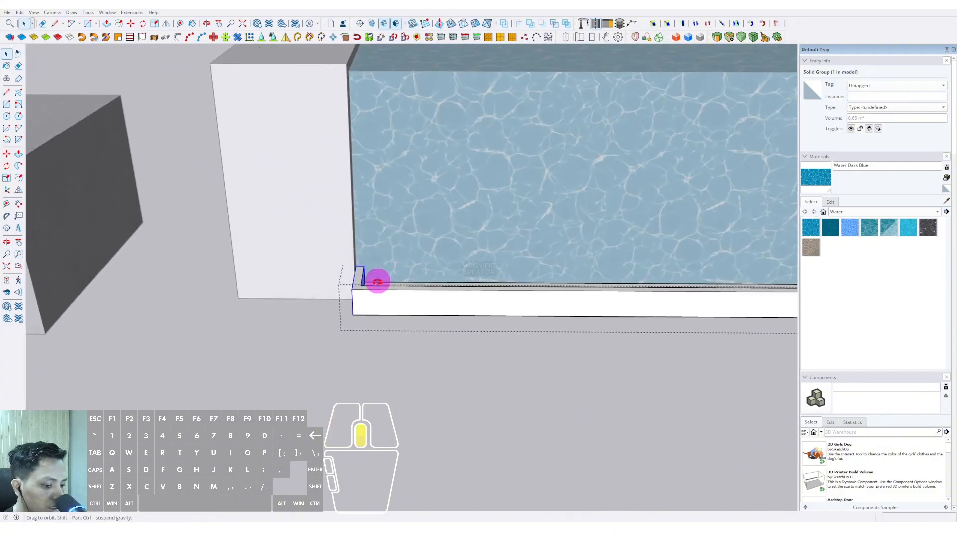
{"action": "left_click", "coordinate": [361, 261]}
{"action": "scroll", "coordinate": [370, 260], "scroll_direction": "down", "scroll_amount": 2}
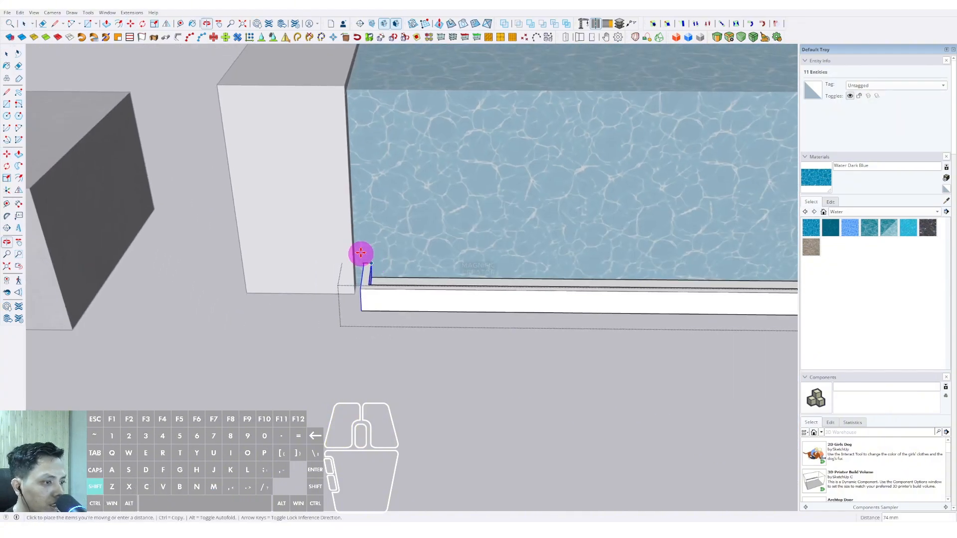
{"action": "left_click", "coordinate": [346, 86]}
{"action": "key", "text": "space"}
Move the channel's opposite end wall into line with the pool's other front corner and leave the group.
{"action": "middle_click_drag", "start_coordinate": [369, 294], "coordinate": [517, 263]}
{"action": "scroll", "coordinate": [521, 260], "scroll_direction": "up", "scroll_amount": 5}
{"action": "key", "text": "m"}
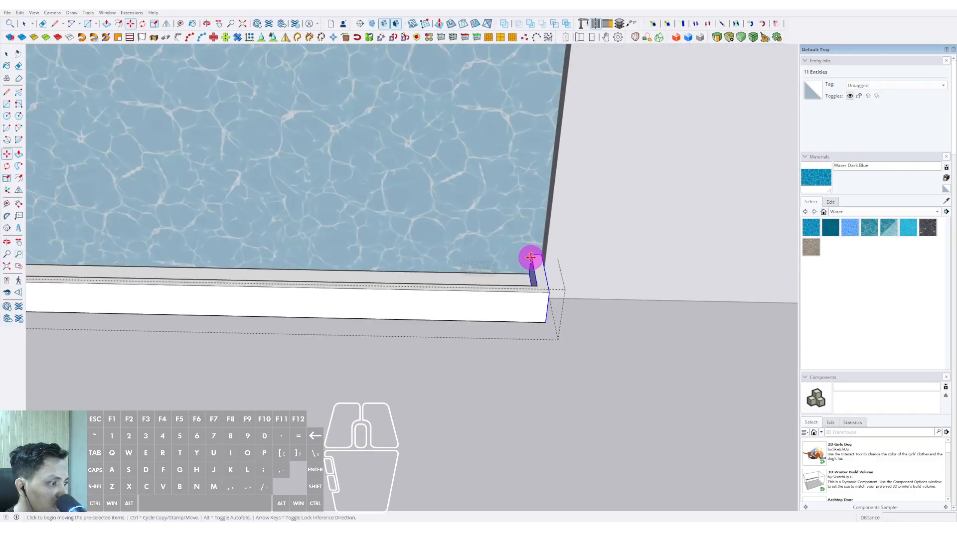
{"action": "left_click", "coordinate": [551, 216]}
{"action": "key", "text": "space"}
{"action": "scroll", "coordinate": [555, 319], "scroll_direction": "down", "scroll_amount": 7}
{"action": "left_click", "coordinate": [503, 384]}
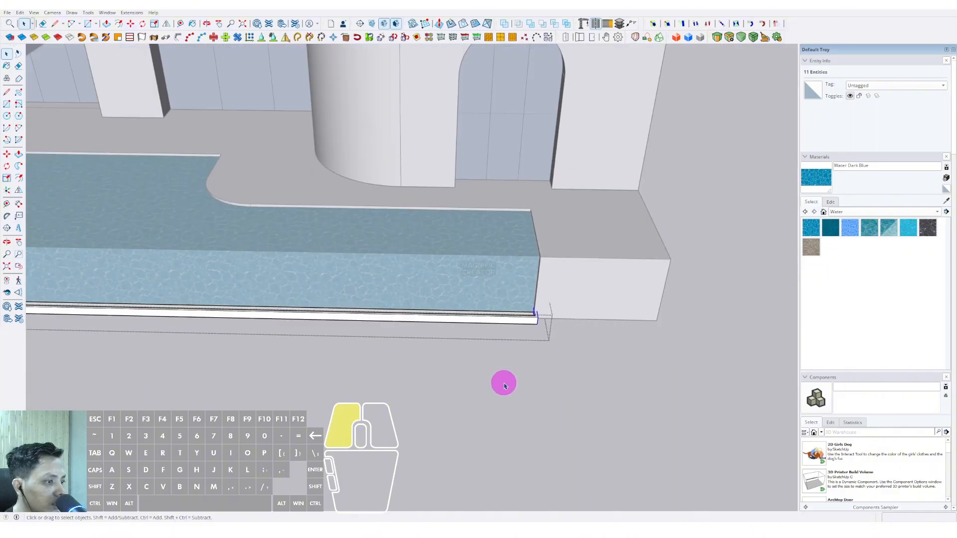
Paint the channel at the foot of the pool with Blacktop Old 02 from Asphalt and Concrete.
{"action": "scroll", "coordinate": [471, 351], "scroll_direction": "down", "scroll_amount": 2}
{"action": "middle_click_drag", "start_coordinate": [448, 326], "coordinate": [508, 320], "text": "shift"}
{"action": "scroll", "coordinate": [527, 246], "scroll_direction": "down", "scroll_amount": 2}
{"action": "left_click", "coordinate": [938, 211]}
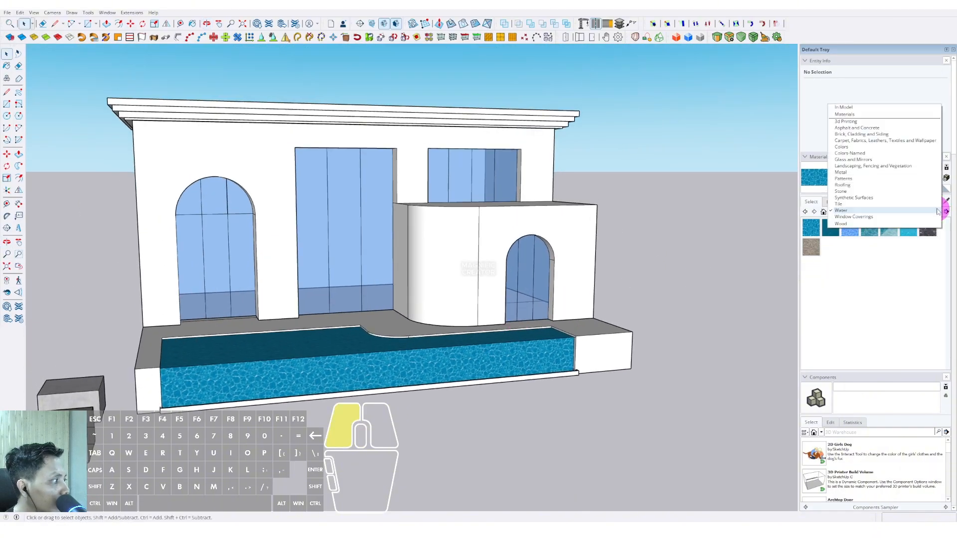
{"action": "left_click", "coordinate": [851, 129]}
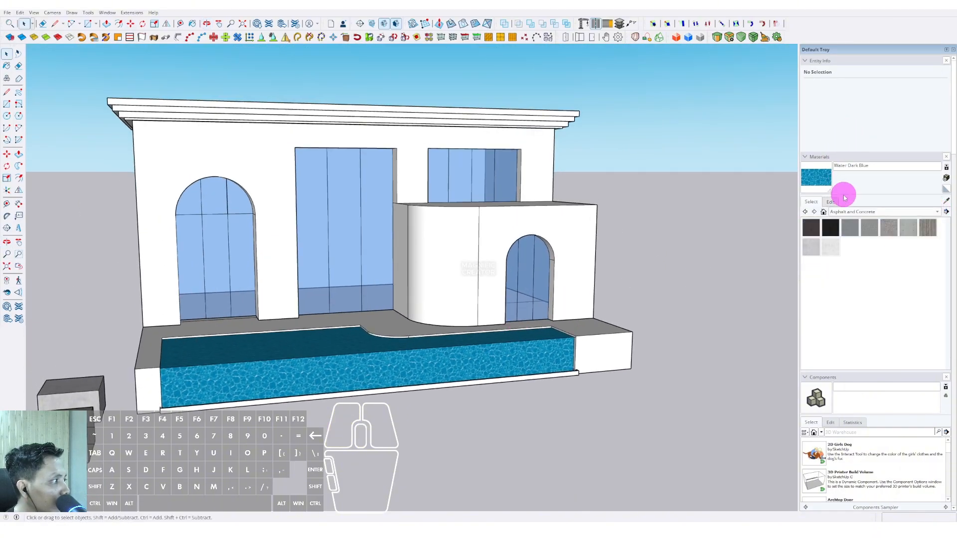
{"action": "scroll", "coordinate": [530, 343], "scroll_direction": "up", "scroll_amount": 2}
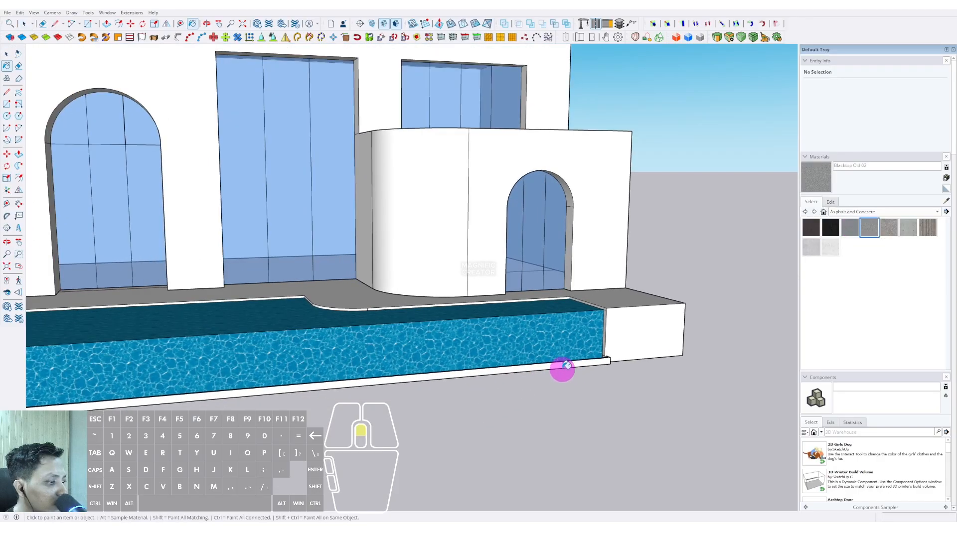
{"action": "scroll", "coordinate": [516, 357], "scroll_direction": "down", "scroll_amount": 5}
Inside the terrace base group, trace the two straight wall edges beside the curved volume's rounded corner with lines.
{"action": "middle_click_drag", "start_coordinate": [716, 236], "coordinate": [485, 272]}
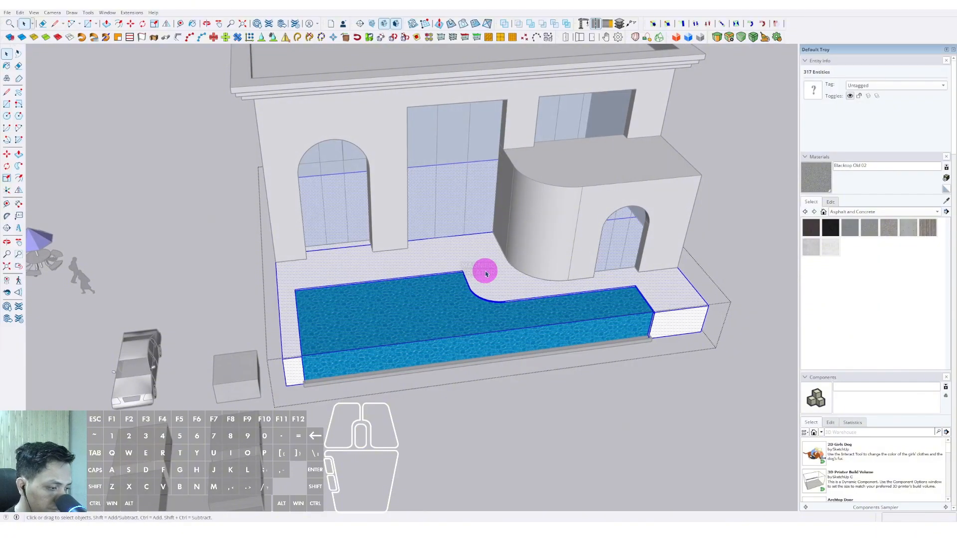
{"action": "scroll", "coordinate": [493, 262], "scroll_direction": "up", "scroll_amount": 2}
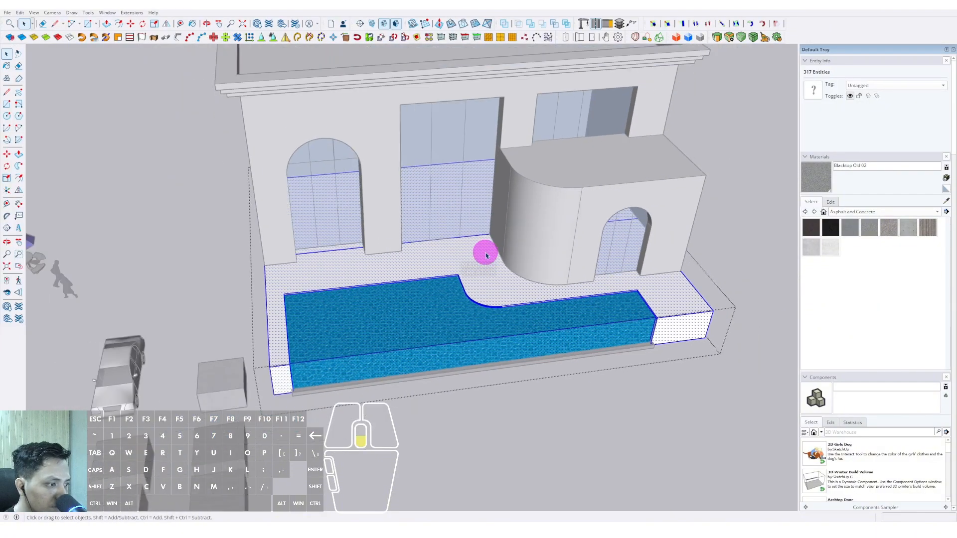
{"action": "scroll", "coordinate": [489, 255], "scroll_direction": "up", "scroll_amount": 4}
{"action": "key", "text": "l"}
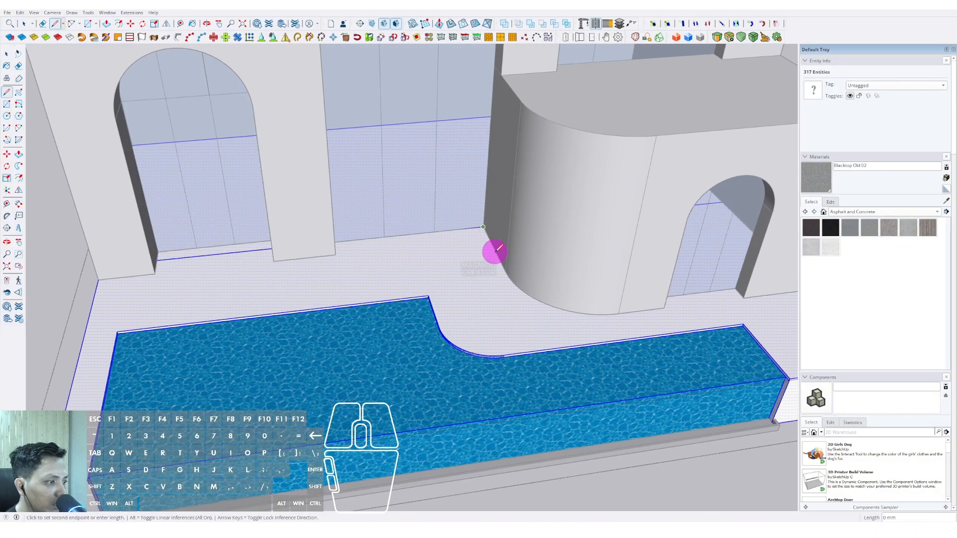
{"action": "key", "text": "d"}
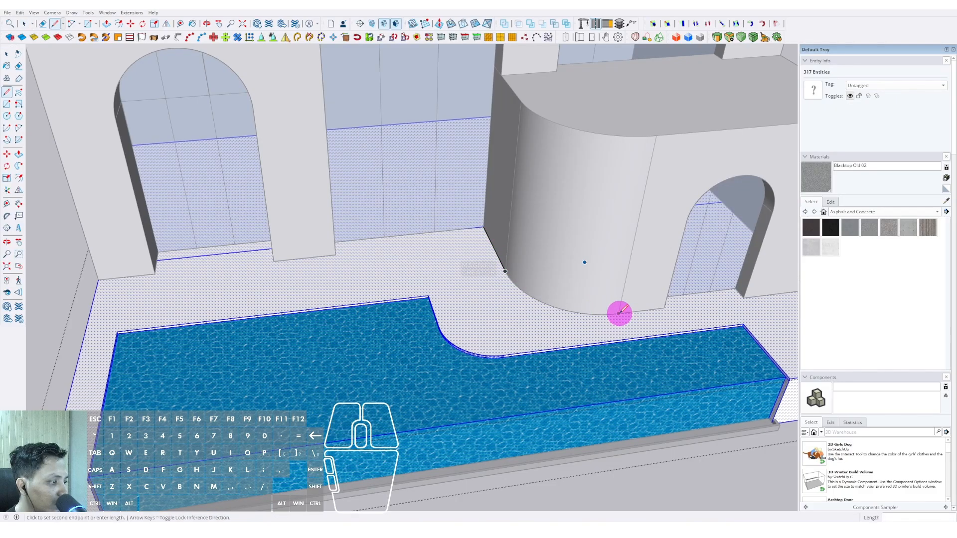
{"action": "mouse_move", "coordinate": [619, 313]}
{"action": "middle_mouse_down"}
{"action": "mouse_move", "coordinate": [543, 314]}
{"action": "mouse_move", "coordinate": [734, 293]}
{"action": "middle_mouse_up"}
{"action": "key", "text": "e"}
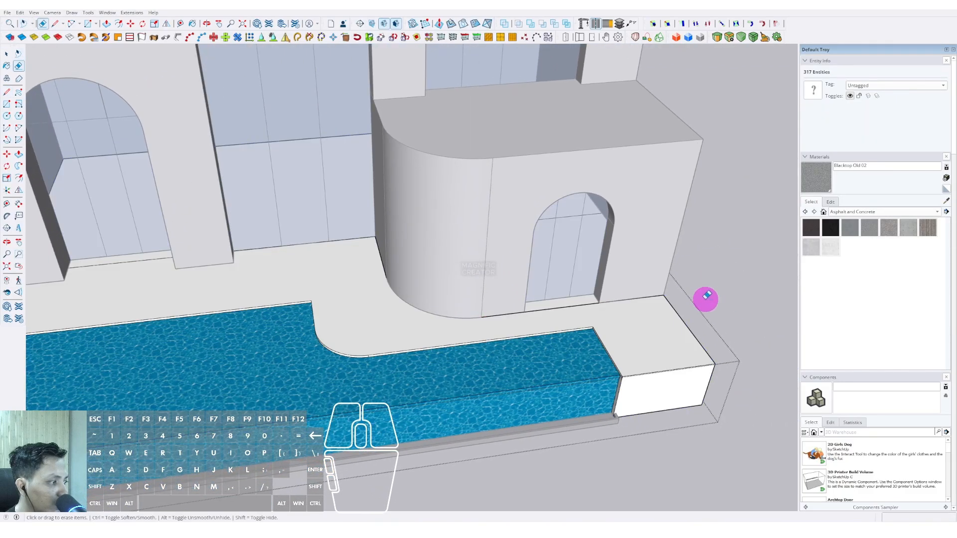
Inside the building group, copy the arc edge at the foot of the curved wall.
{"action": "scroll", "coordinate": [458, 315], "scroll_direction": "up", "scroll_amount": 1}
{"action": "key", "text": "space"}
{"action": "triple_click", "coordinate": [426, 309]}
{"action": "left_click", "coordinate": [407, 309]}
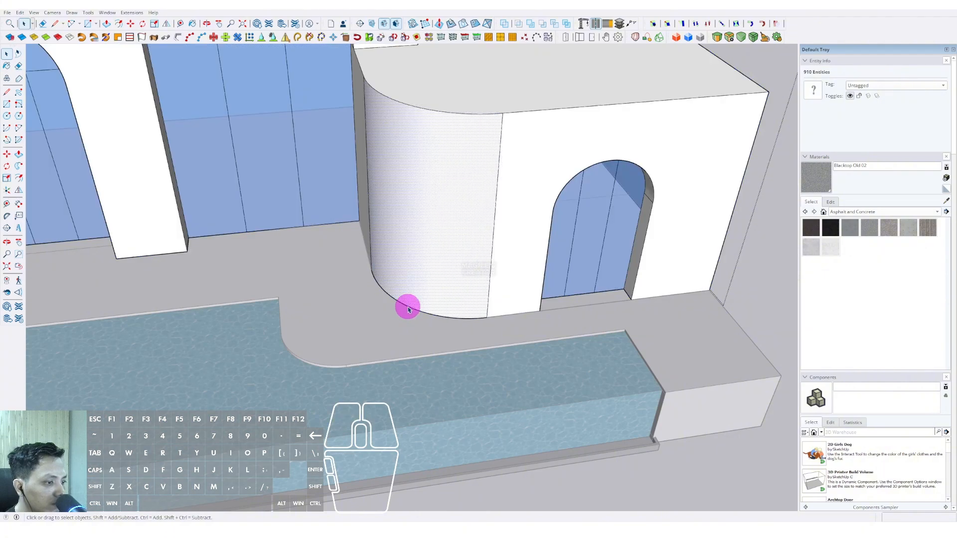
{"action": "scroll", "coordinate": [389, 295], "scroll_direction": "up", "scroll_amount": 3}
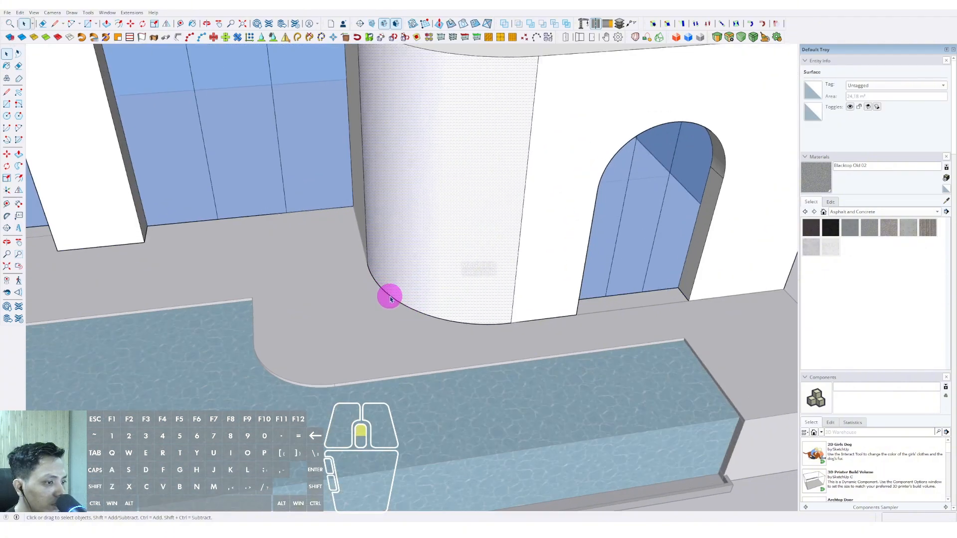
{"action": "left_click", "coordinate": [479, 316]}
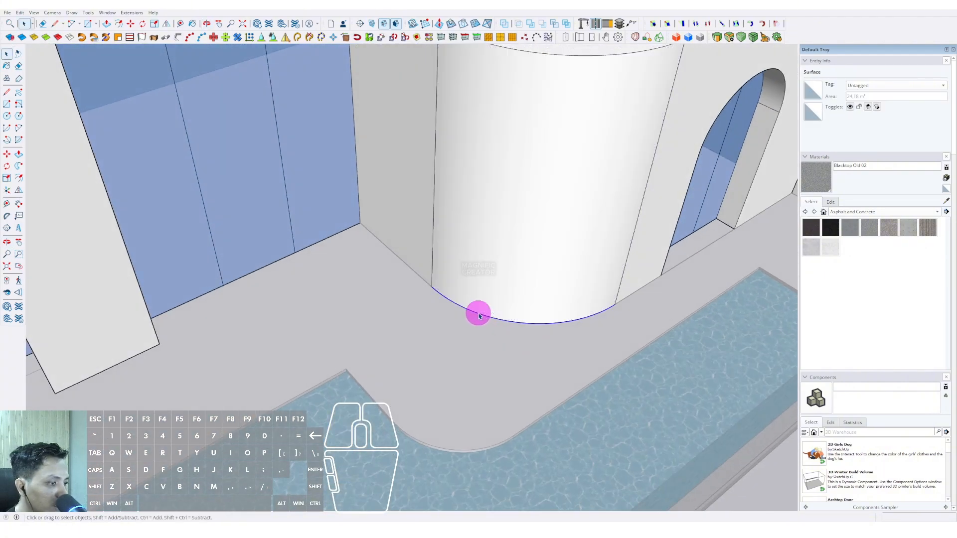
{"action": "scroll", "coordinate": [491, 323], "scroll_direction": "down", "scroll_amount": 2}
{"action": "scroll", "coordinate": [494, 324], "scroll_direction": "down", "scroll_amount": 4}
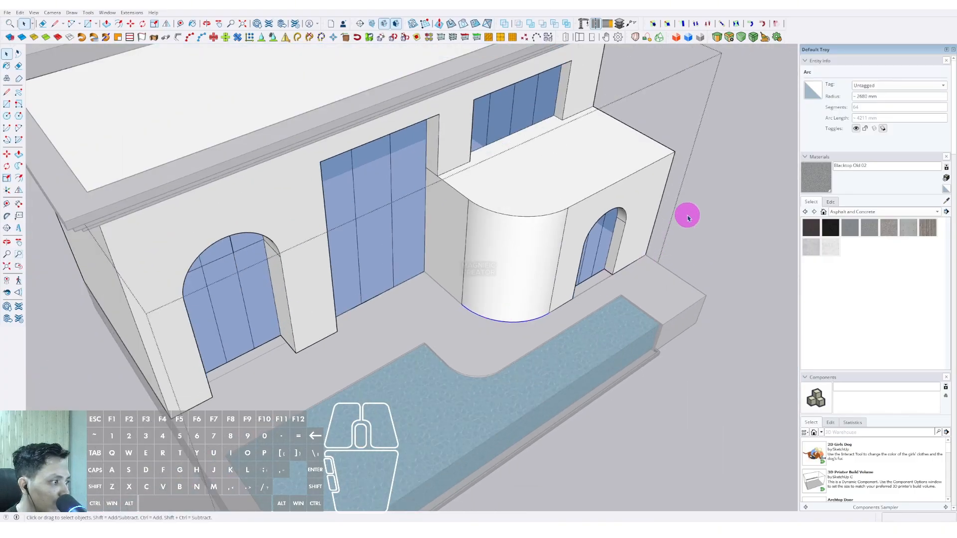
Open the terrace base group and paste the copied arc in place between the two traced lines.
{"action": "left_click", "coordinate": [688, 216]}
{"action": "scroll", "coordinate": [642, 267], "scroll_direction": "up", "scroll_amount": 2}
{"action": "triple_click", "coordinate": [650, 289]}
{"action": "key", "text": "i"}
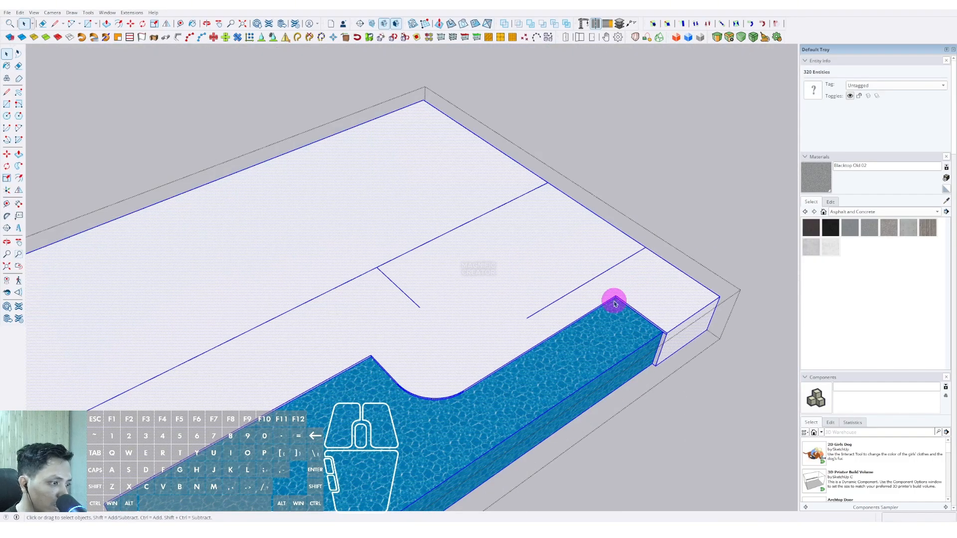
{"action": "middle_click_drag", "start_coordinate": [615, 298], "coordinate": [521, 324]}
{"action": "left_click", "coordinate": [21, 14]}
{"action": "left_click", "coordinate": [38, 67]}
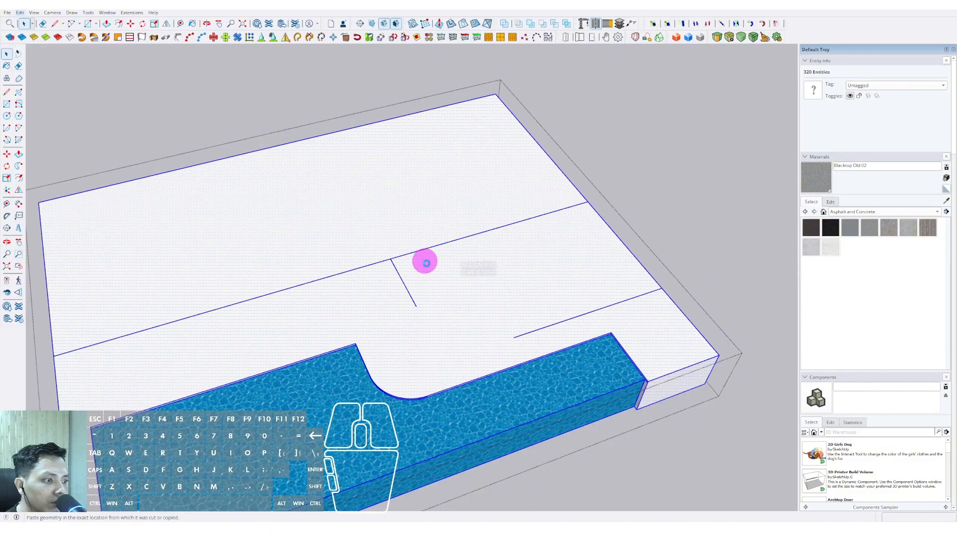
Erase the straight dividing edge behind the curved volume's footprint on the terrace top and leave the group.
{"action": "left_click", "coordinate": [449, 357]}
{"action": "scroll", "coordinate": [449, 356], "scroll_direction": "down", "scroll_amount": 4}
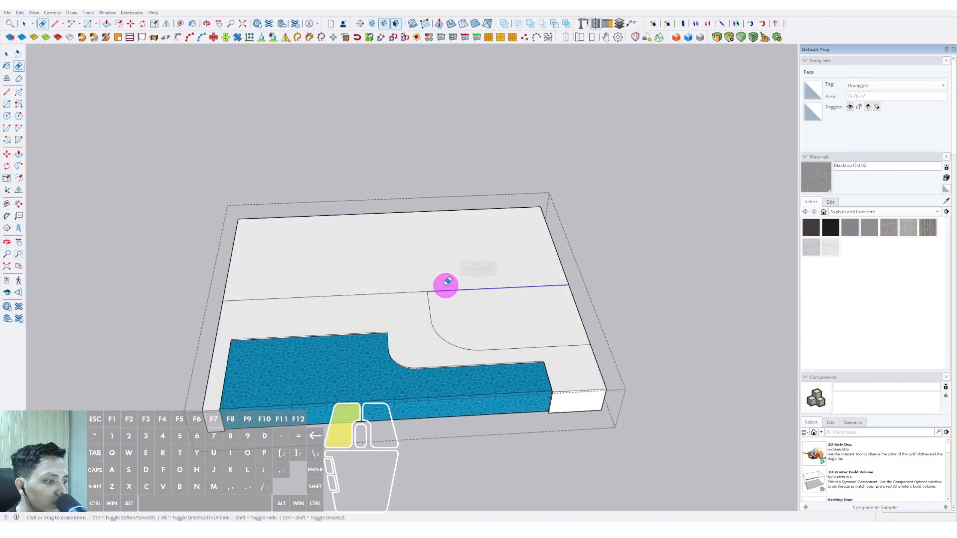
{"action": "middle_click_drag", "start_coordinate": [444, 284], "coordinate": [435, 320]}
{"action": "left_click", "coordinate": [633, 256]}
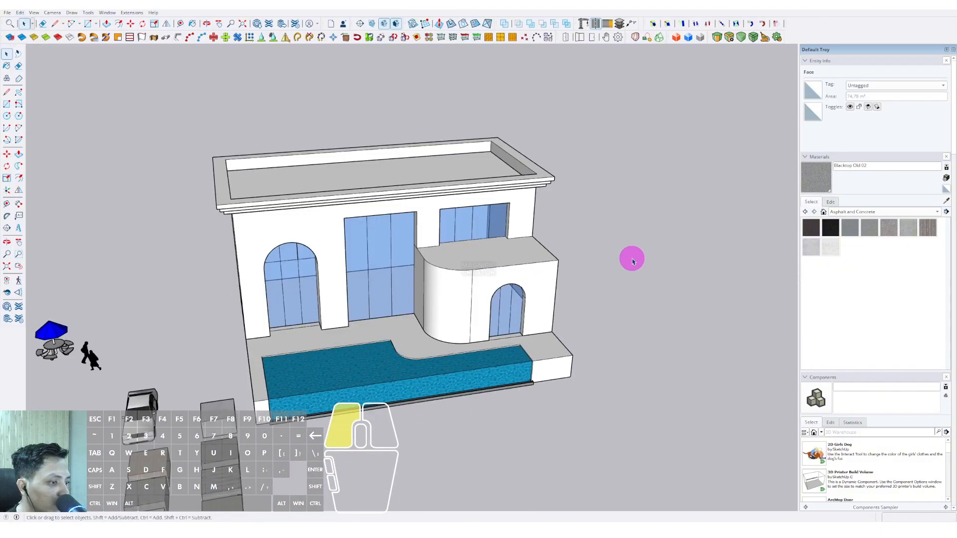
Sample the dark wood plank material from the sample blocks and paint the terrace base's top face around the pool with it.
{"action": "scroll", "coordinate": [454, 318], "scroll_direction": "up", "scroll_amount": 2}
{"action": "middle_click_drag", "start_coordinate": [614, 293], "coordinate": [399, 338]}
{"action": "scroll", "coordinate": [399, 337], "scroll_direction": "down", "scroll_amount": 4}
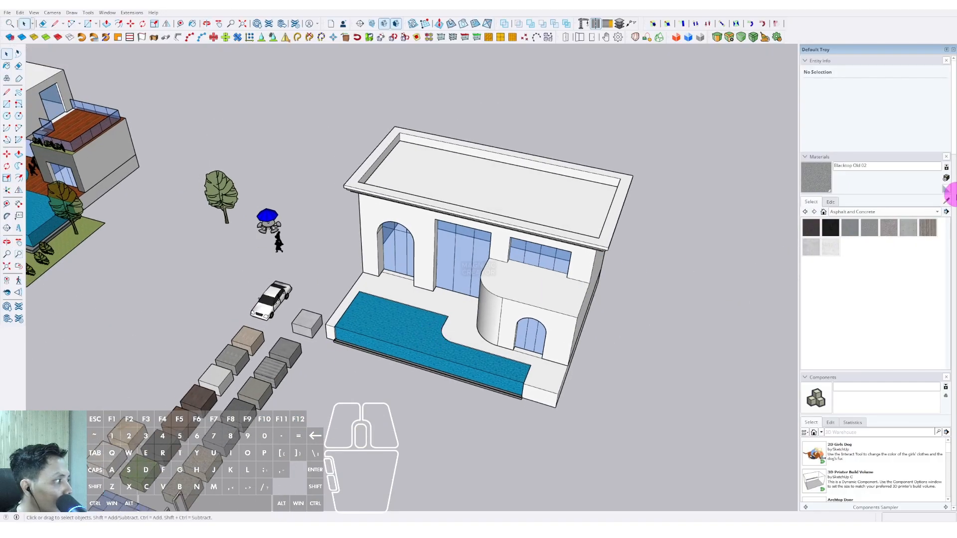
{"action": "left_click", "coordinate": [944, 202]}
{"action": "middle_click_drag", "start_coordinate": [449, 305], "coordinate": [534, 269]}
{"action": "middle_click_drag", "start_coordinate": [418, 314], "coordinate": [402, 301], "text": "shift"}
{"action": "scroll", "coordinate": [364, 367], "scroll_direction": "up", "scroll_amount": 6}
{"action": "scroll", "coordinate": [332, 394], "scroll_direction": "up", "scroll_amount": 2}
{"action": "left_click", "coordinate": [339, 374]}
{"action": "scroll", "coordinate": [344, 366], "scroll_direction": "down", "scroll_amount": 4}
{"action": "key", "text": "space"}
{"action": "left_click", "coordinate": [542, 200]}
{"action": "double_click", "coordinate": [542, 202]}
{"action": "left_click", "coordinate": [554, 220]}
{"action": "key", "text": "b"}
{"action": "left_click", "coordinate": [552, 220]}
{"action": "scroll", "coordinate": [523, 224], "scroll_direction": "down", "scroll_amount": 1}
{"action": "scroll", "coordinate": [416, 354], "scroll_direction": "up", "scroll_amount": 1}
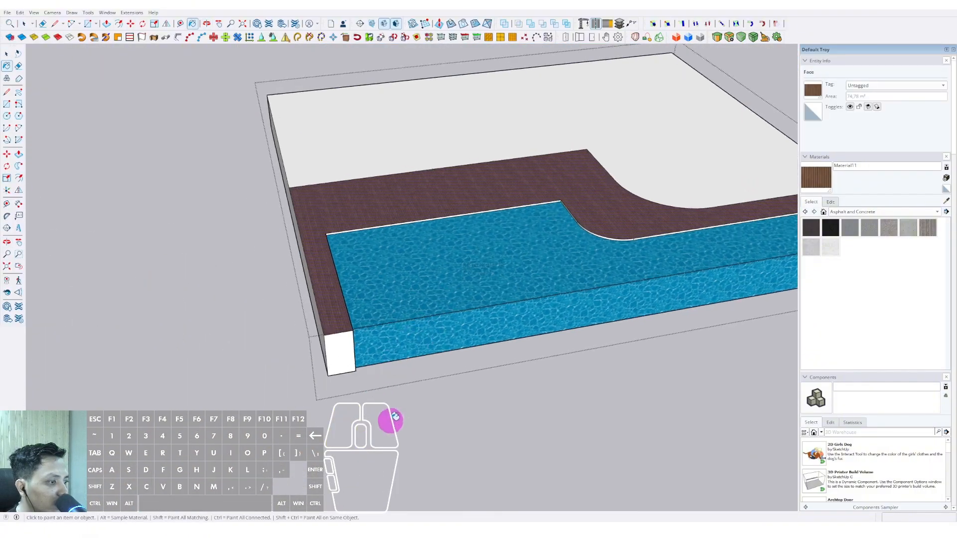
Paint the narrow inner rim faces between the deck and the pool water, including the curved stretch, with the same wood Material11.
{"action": "key", "text": "space"}
{"action": "left_click", "coordinate": [393, 417]}
{"action": "scroll", "coordinate": [522, 316], "scroll_direction": "down", "scroll_amount": 4}
{"action": "middle_click_drag", "start_coordinate": [522, 316], "coordinate": [438, 222]}
{"action": "scroll", "coordinate": [237, 320], "scroll_direction": "up", "scroll_amount": 4}
{"action": "middle_click_drag", "start_coordinate": [237, 321], "coordinate": [249, 255]}
{"action": "scroll", "coordinate": [286, 302], "scroll_direction": "up", "scroll_amount": 2}
{"action": "scroll", "coordinate": [281, 301], "scroll_direction": "down", "scroll_amount": 2}
{"action": "double_click", "coordinate": [274, 299]}
{"action": "scroll", "coordinate": [274, 298], "scroll_direction": "up", "scroll_amount": 2}
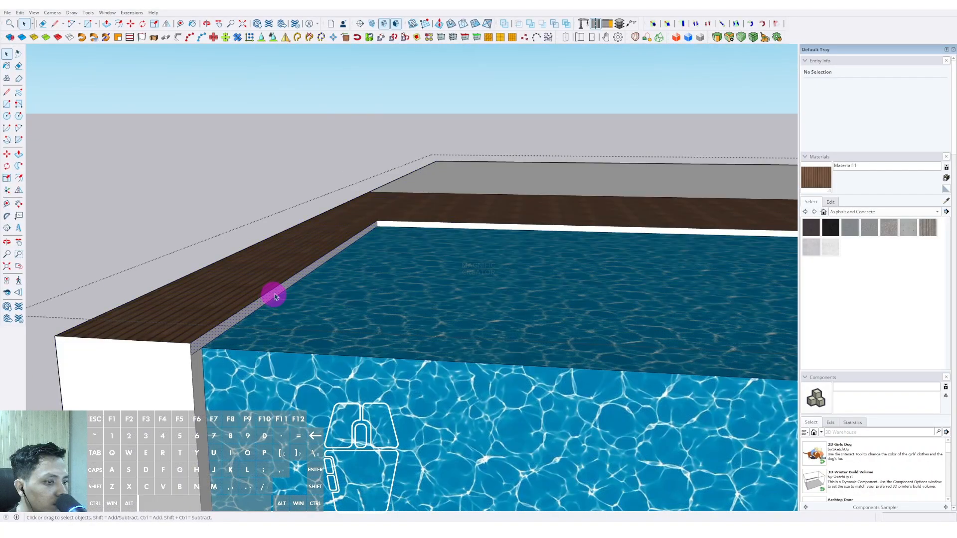
{"action": "scroll", "coordinate": [399, 223], "scroll_direction": "up", "scroll_amount": 1}
{"action": "middle_click_drag", "start_coordinate": [547, 234], "coordinate": [214, 246]}
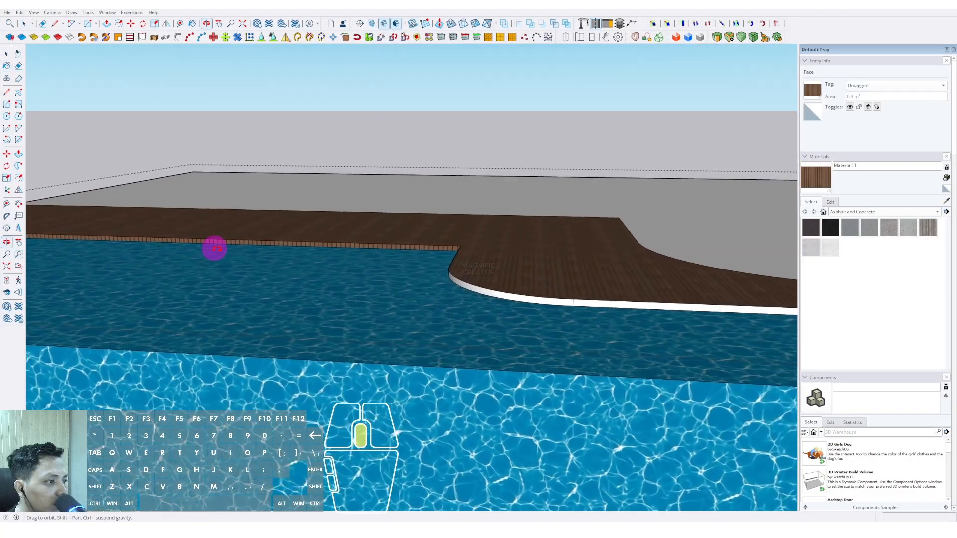
{"action": "middle_click_drag", "start_coordinate": [467, 267], "coordinate": [464, 250]}
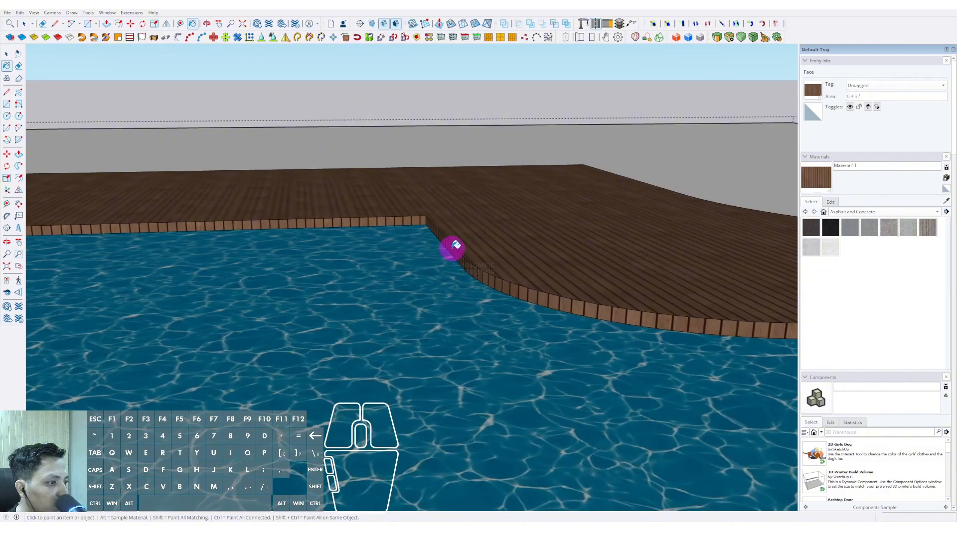
{"action": "middle_click_drag", "start_coordinate": [698, 294], "coordinate": [506, 267], "text": "shift"}
{"action": "left_click", "coordinate": [535, 269]}
{"action": "middle_click_drag", "start_coordinate": [633, 272], "coordinate": [391, 243], "text": "shift"}
{"action": "middle_click_drag", "start_coordinate": [528, 259], "coordinate": [497, 319], "text": "shift"}
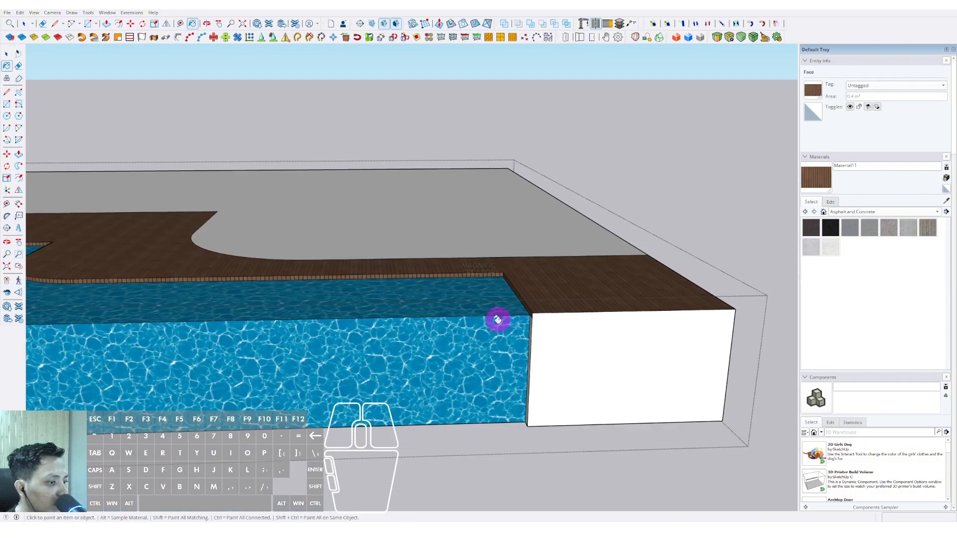
Leave the terrace base group and paint its remaining unpainted faces with Blacktop Old 02 from the Asphalt and Concrete collection.
{"action": "scroll", "coordinate": [566, 306], "scroll_direction": "down", "scroll_amount": 10}
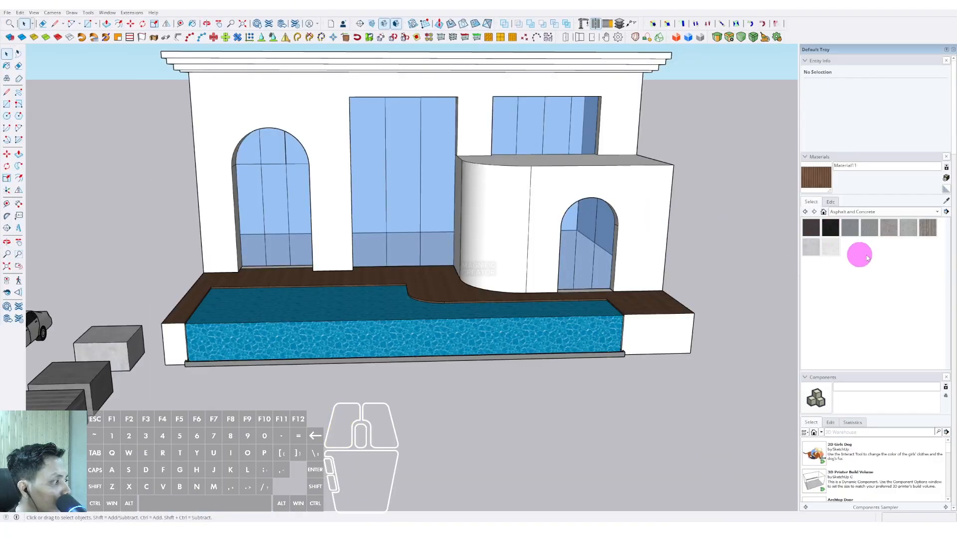
{"action": "left_click", "coordinate": [810, 248]}
{"action": "left_click", "coordinate": [664, 336]}
{"action": "middle_click_drag", "start_coordinate": [664, 336], "coordinate": [556, 311]}
{"action": "scroll", "coordinate": [552, 316], "scroll_direction": "down", "scroll_amount": 3}
{"action": "middle_click_drag", "start_coordinate": [447, 291], "coordinate": [416, 274]}
{"action": "key", "text": "space"}
{"action": "scroll", "coordinate": [416, 273], "scroll_direction": "up", "scroll_amount": 2}
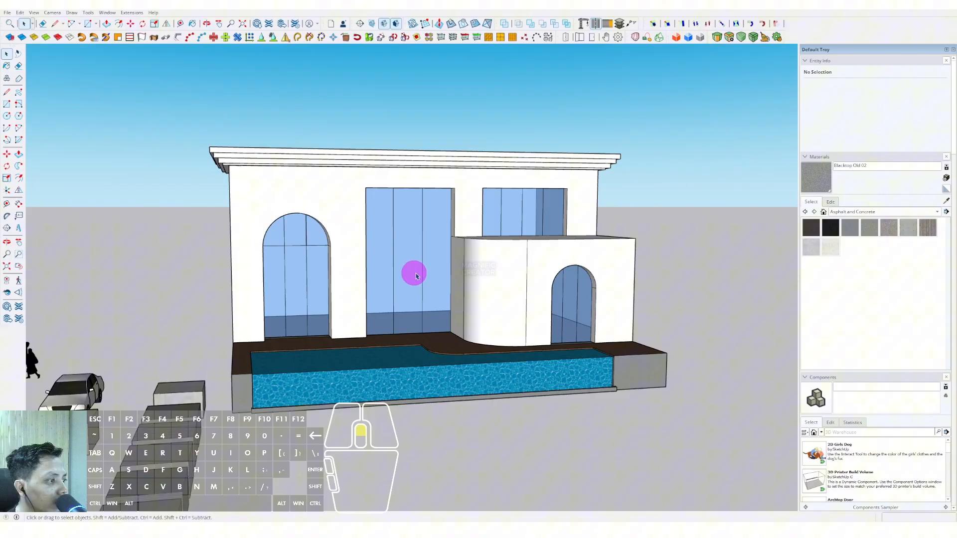
Paint the building walls with Cinder Block from the Brick, Cladding and Siding collection.
{"action": "left_click", "coordinate": [946, 212]}
{"action": "left_click", "coordinate": [848, 217]}
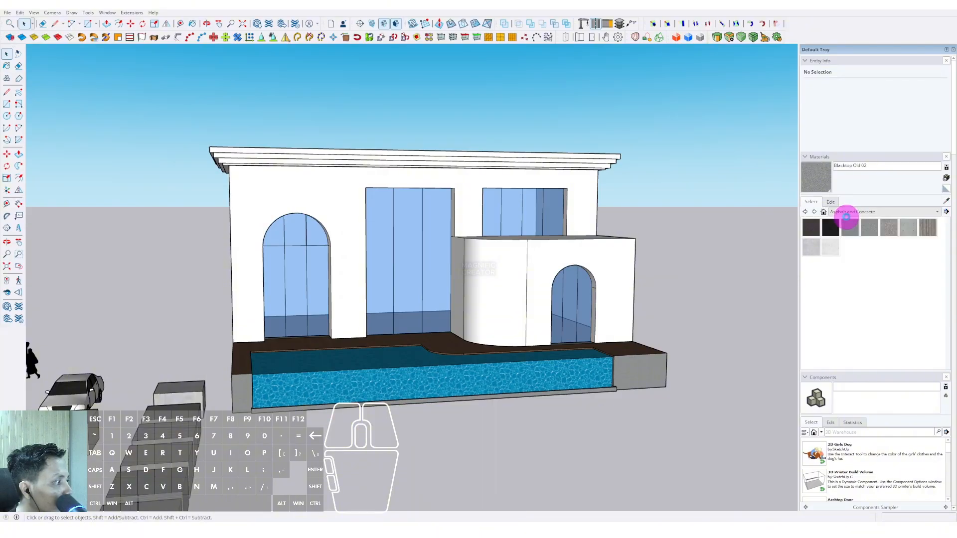
{"action": "left_click", "coordinate": [469, 196]}
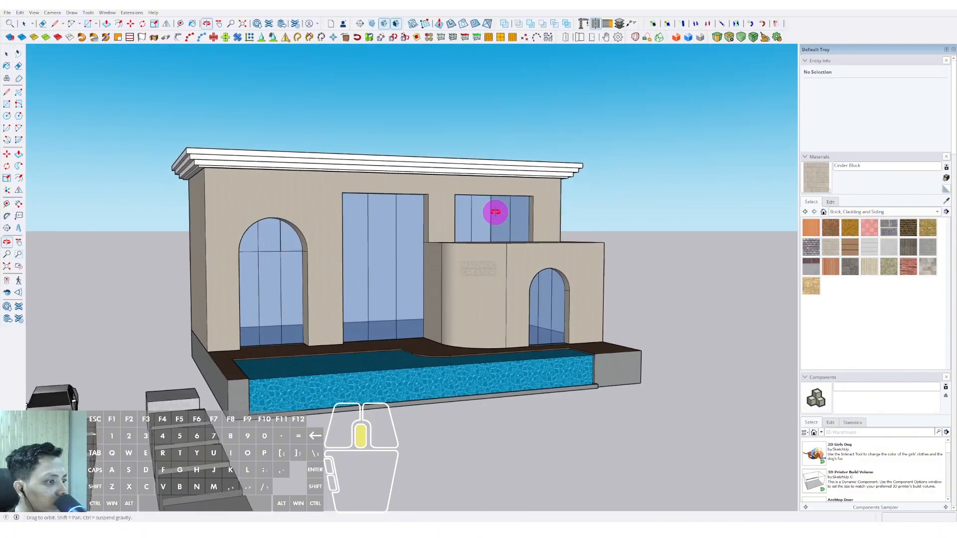
{"action": "mouse_move", "coordinate": [495, 211]}
{"action": "middle_mouse_down"}
{"action": "mouse_move", "coordinate": [510, 201]}
{"action": "mouse_move", "coordinate": [437, 284]}
{"action": "mouse_move", "coordinate": [491, 259]}
{"action": "mouse_move", "coordinate": [480, 254]}
{"action": "mouse_move", "coordinate": [513, 254]}
{"action": "mouse_move", "coordinate": [504, 256]}
{"action": "middle_mouse_up"}
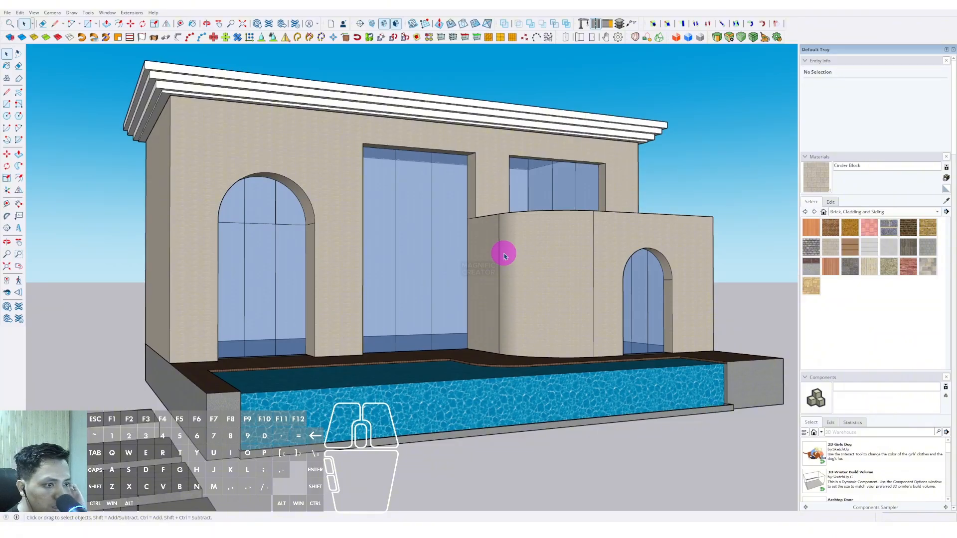
Draw a thin horizontal rectangle on the wall between the arched and tall windows and pull it out about 2708 mm.
{"action": "scroll", "coordinate": [328, 297], "scroll_direction": "up", "scroll_amount": 4}
{"action": "key", "text": "r"}
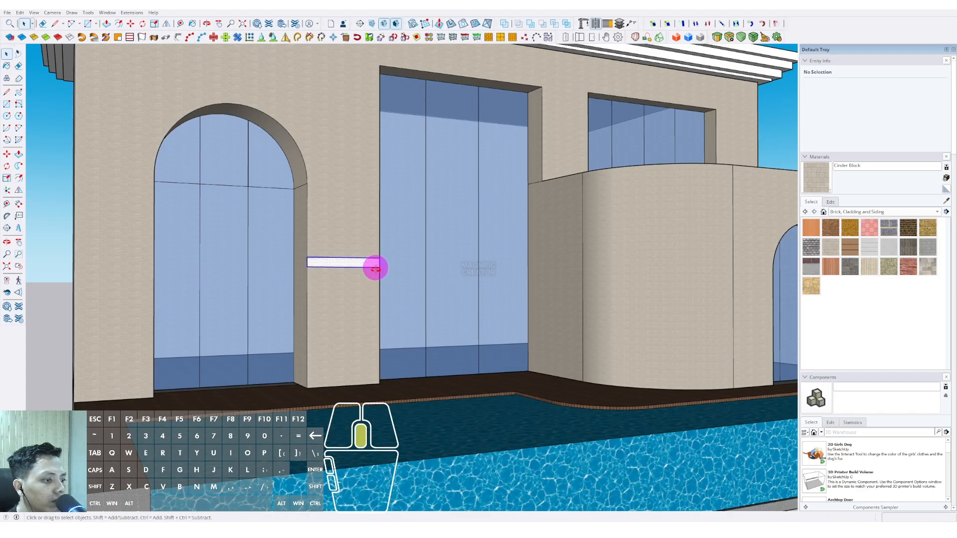
{"action": "middle_click_drag", "start_coordinate": [374, 269], "coordinate": [411, 299]}
{"action": "key", "text": "p"}
{"action": "left_click", "coordinate": [452, 445]}
{"action": "key", "text": "space"}
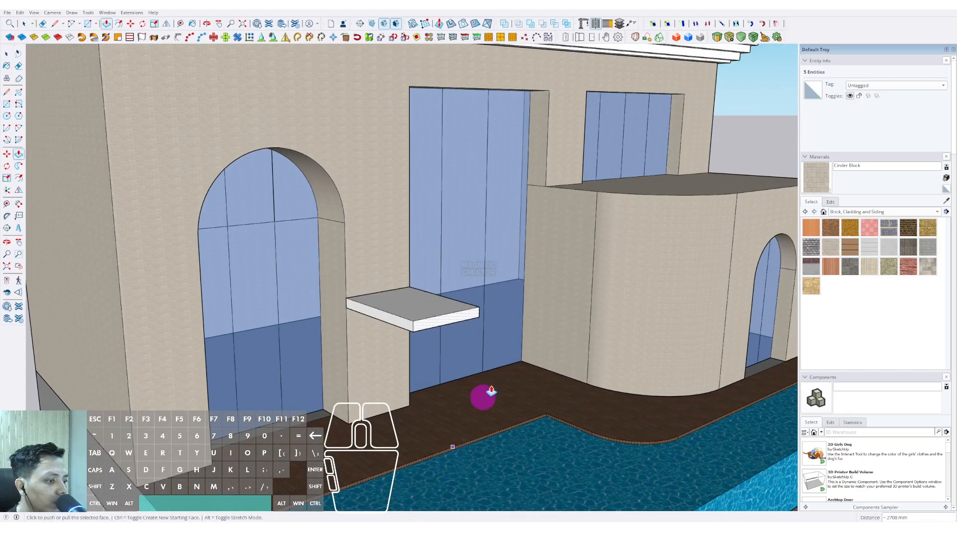
Extend the slab's side face across the tall window to the curved volume's side wall and make the slab a group.
{"action": "middle_click_drag", "start_coordinate": [485, 397], "coordinate": [258, 304]}
{"action": "left_click", "coordinate": [259, 302]}
{"action": "scroll", "coordinate": [335, 290], "scroll_direction": "up", "scroll_amount": 2}
{"action": "middle_click_drag", "start_coordinate": [359, 288], "coordinate": [423, 286]}
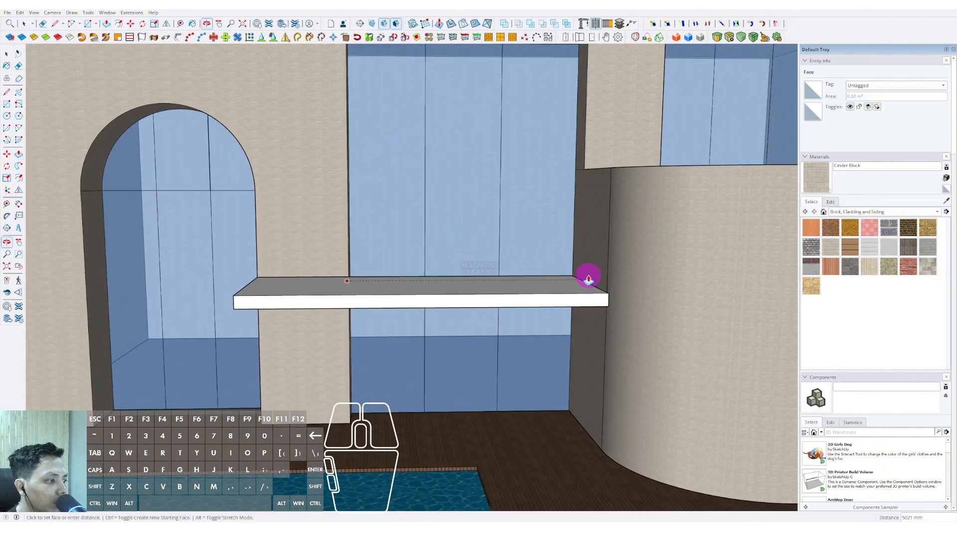
{"action": "key", "text": "space"}
{"action": "scroll", "coordinate": [584, 287], "scroll_direction": "down", "scroll_amount": 2}
{"action": "triple_click", "coordinate": [577, 283]}
{"action": "right_click", "coordinate": [584, 282]}
{"action": "left_click", "coordinate": [591, 354]}
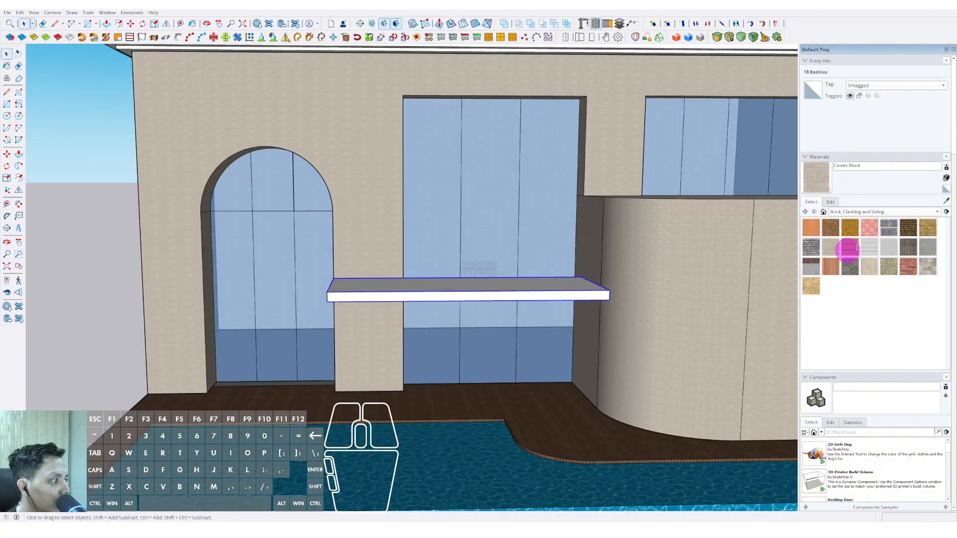
Paint the slab group dark grey with Color M07 from the Colors collection.
{"action": "left_click", "coordinate": [934, 213]}
{"action": "left_click", "coordinate": [843, 225]}
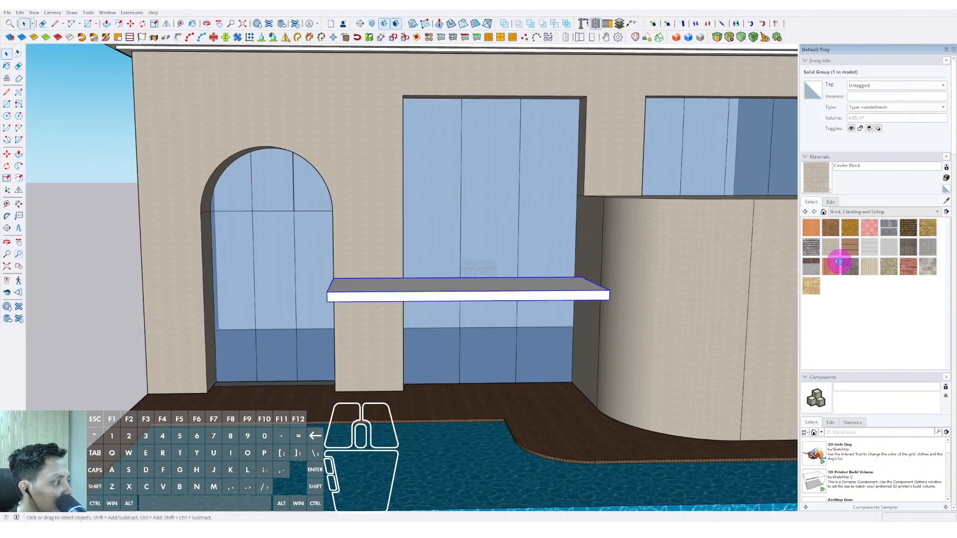
{"action": "scroll", "coordinate": [845, 289], "scroll_direction": "down", "scroll_amount": 8}
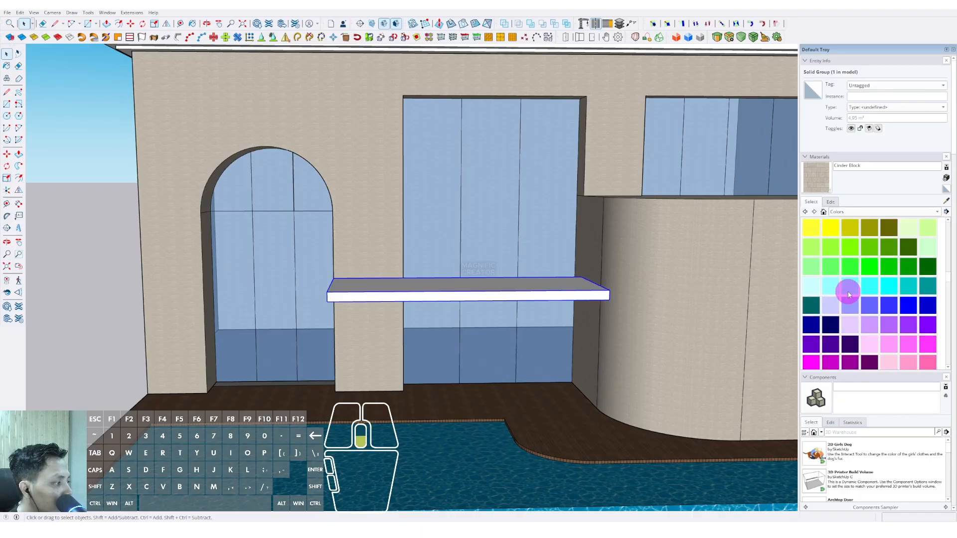
{"action": "left_click", "coordinate": [901, 307]}
{"action": "scroll", "coordinate": [543, 291], "scroll_direction": "down", "scroll_amount": 6}
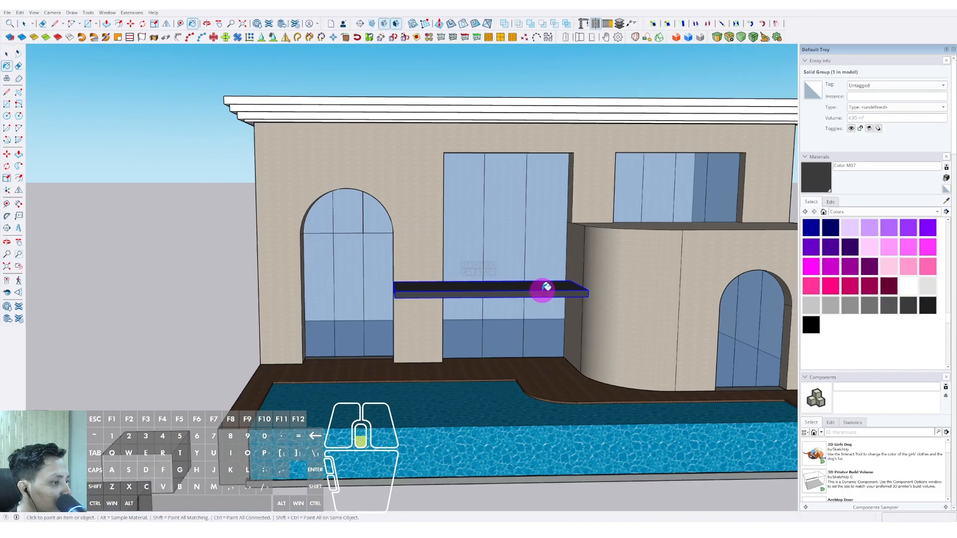
Copy the lower volume's outer roof edges from inside the building group and paste them in place outside the group.
{"action": "scroll", "coordinate": [510, 279], "scroll_direction": "up", "scroll_amount": 6}
{"action": "scroll", "coordinate": [411, 301], "scroll_direction": "down", "scroll_amount": 4}
{"action": "middle_click_drag", "start_coordinate": [411, 301], "coordinate": [482, 288]}
{"action": "scroll", "coordinate": [478, 223], "scroll_direction": "up", "scroll_amount": 3}
{"action": "scroll", "coordinate": [478, 223], "scroll_direction": "up", "scroll_amount": 5}
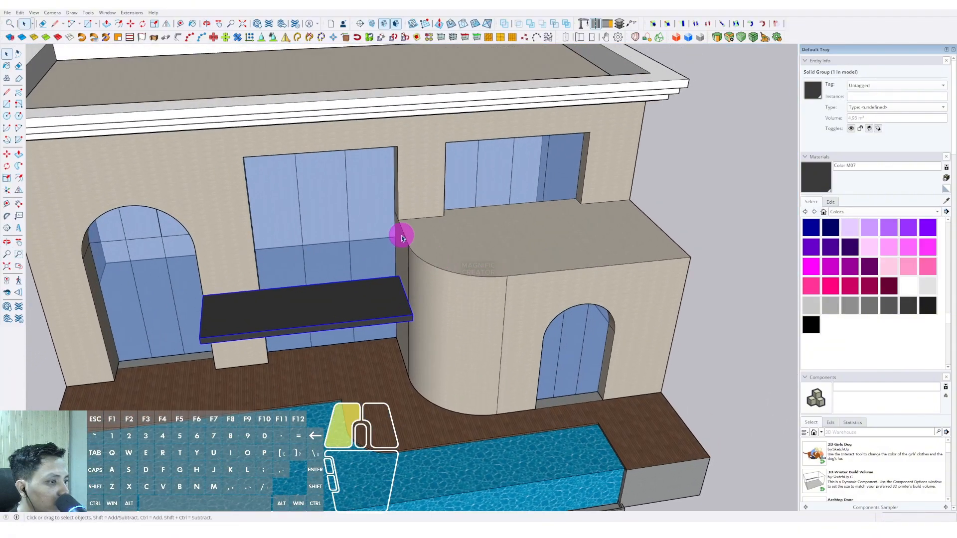
{"action": "triple_click", "coordinate": [400, 235]}
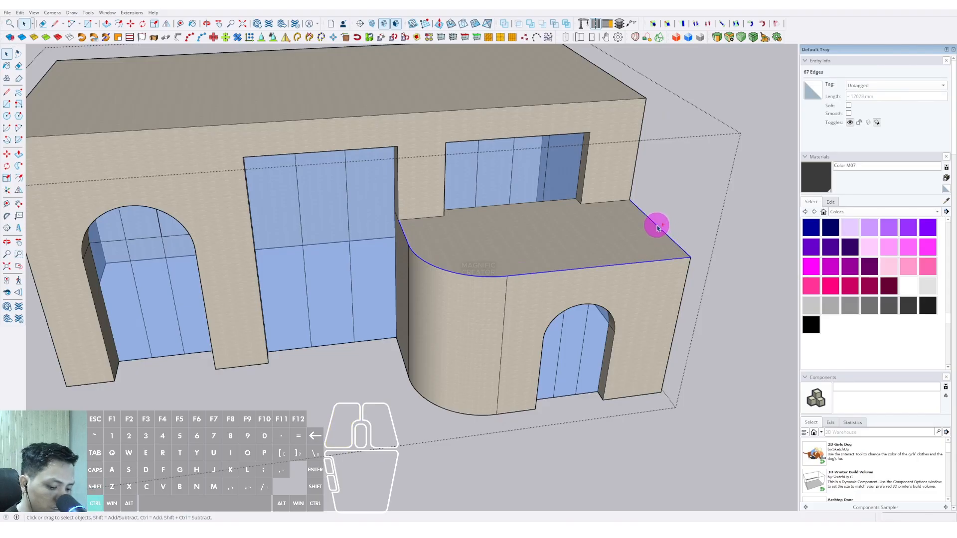
{"action": "left_click", "coordinate": [737, 210]}
{"action": "left_click", "coordinate": [20, 13]}
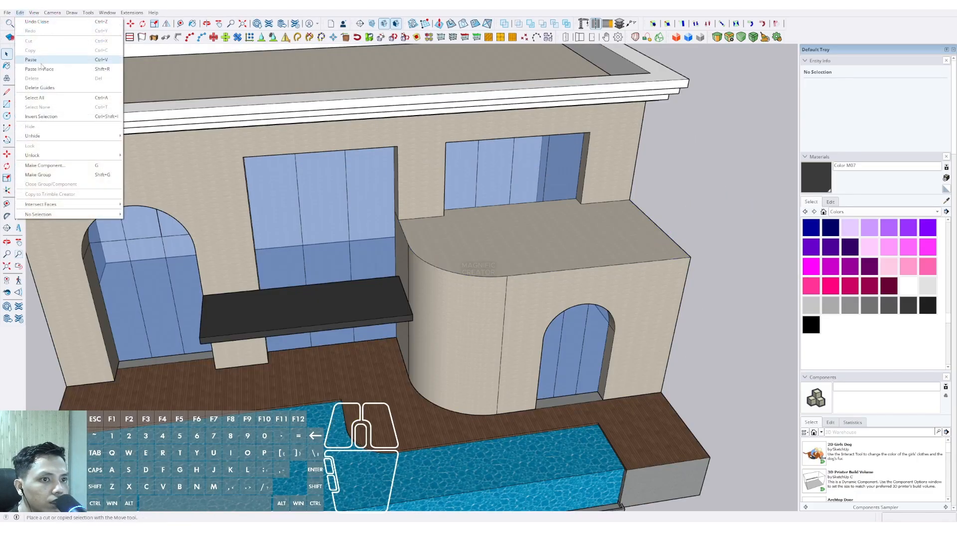
{"action": "left_click", "coordinate": [40, 69]}
Offset the pasted roof edges inward twice to outline a thin railing strip on the lower volume's roof.
{"action": "scroll", "coordinate": [654, 226], "scroll_direction": "up", "scroll_amount": 3}
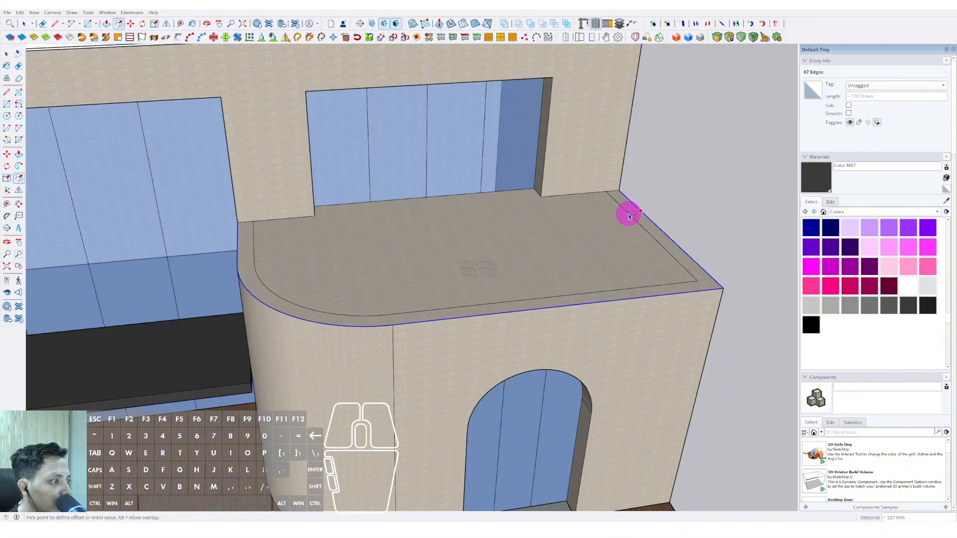
{"action": "left_click", "coordinate": [629, 215]}
{"action": "key", "text": "space"}
{"action": "scroll", "coordinate": [623, 212], "scroll_direction": "up", "scroll_amount": 2}
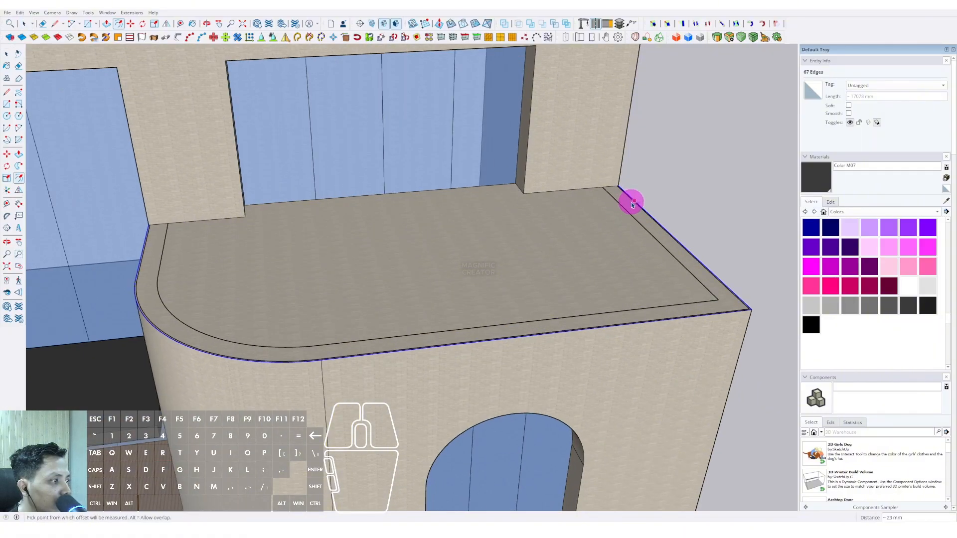
{"action": "scroll", "coordinate": [615, 208], "scroll_direction": "up", "scroll_amount": 2}
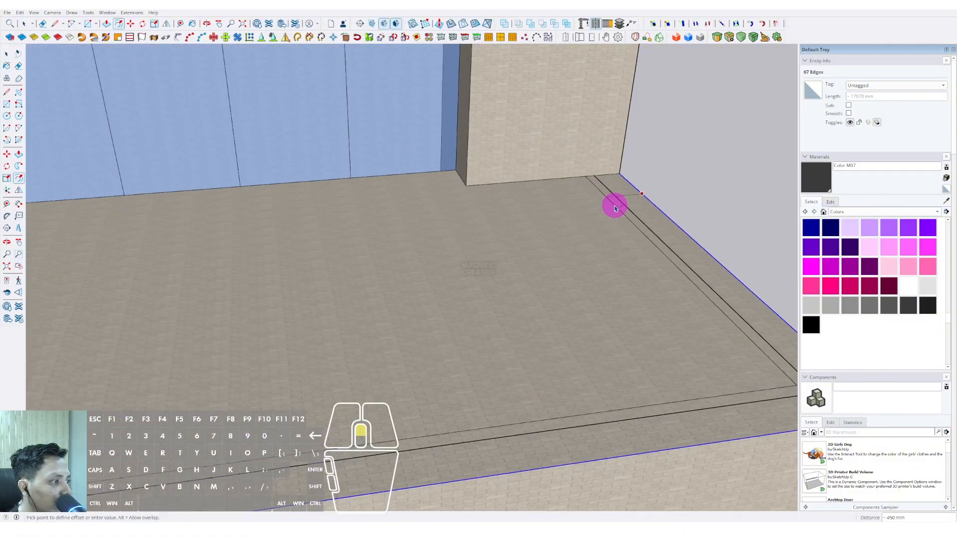
{"action": "scroll", "coordinate": [618, 207], "scroll_direction": "up", "scroll_amount": 3}
Close both ends of the thin offset strip with short lines along the building wall to form a face.
{"action": "key", "text": "d"}
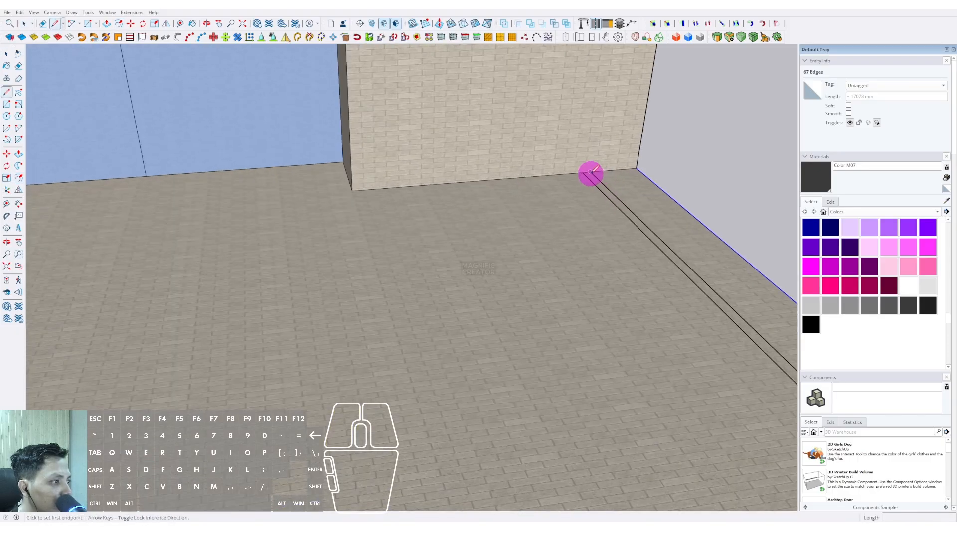
{"action": "left_click", "coordinate": [582, 173]}
{"action": "key", "text": "space"}
{"action": "scroll", "coordinate": [538, 215], "scroll_direction": "down", "scroll_amount": 5}
{"action": "middle_click_drag", "start_coordinate": [538, 216], "coordinate": [620, 217], "text": "shift"}
{"action": "scroll", "coordinate": [395, 199], "scroll_direction": "up", "scroll_amount": 5}
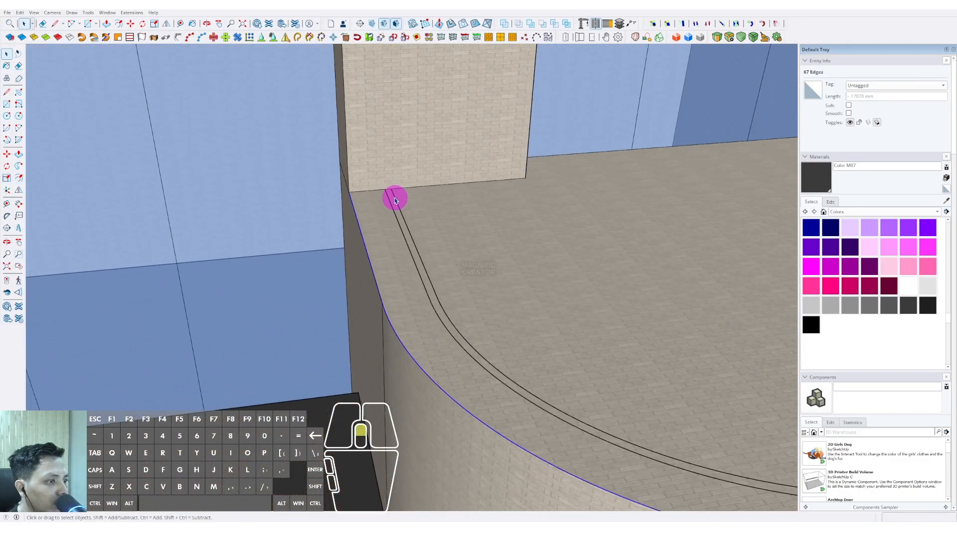
{"action": "key", "text": "d"}
{"action": "scroll", "coordinate": [379, 187], "scroll_direction": "up", "scroll_amount": 2}
{"action": "left_click", "coordinate": [390, 188]}
{"action": "key", "text": "space"}
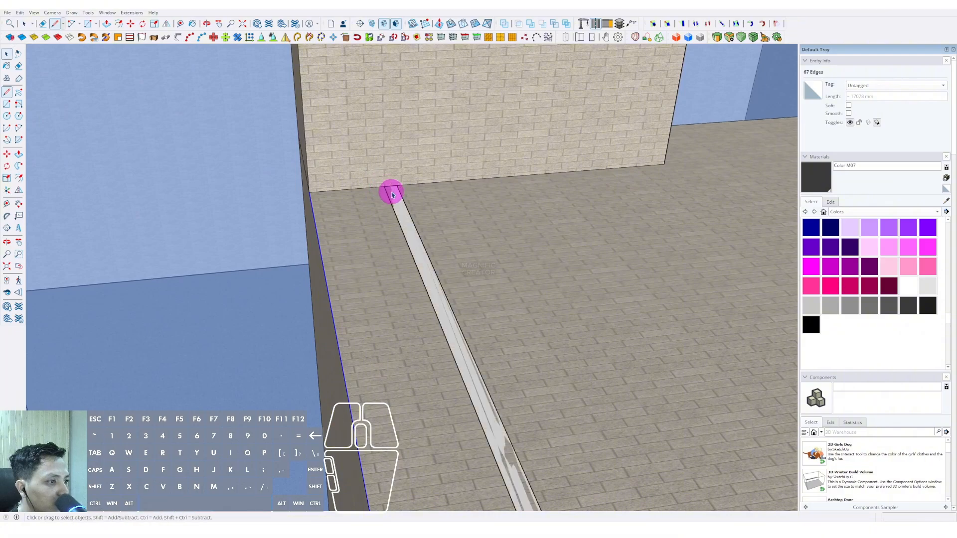
Pull the thin strip face up 1200 mm to form the balcony railing.
{"action": "scroll", "coordinate": [395, 169], "scroll_direction": "down", "scroll_amount": 4}
{"action": "middle_click_drag", "start_coordinate": [408, 217], "coordinate": [406, 194]}
{"action": "middle_click_drag", "start_coordinate": [406, 194], "coordinate": [414, 228], "text": "shift"}
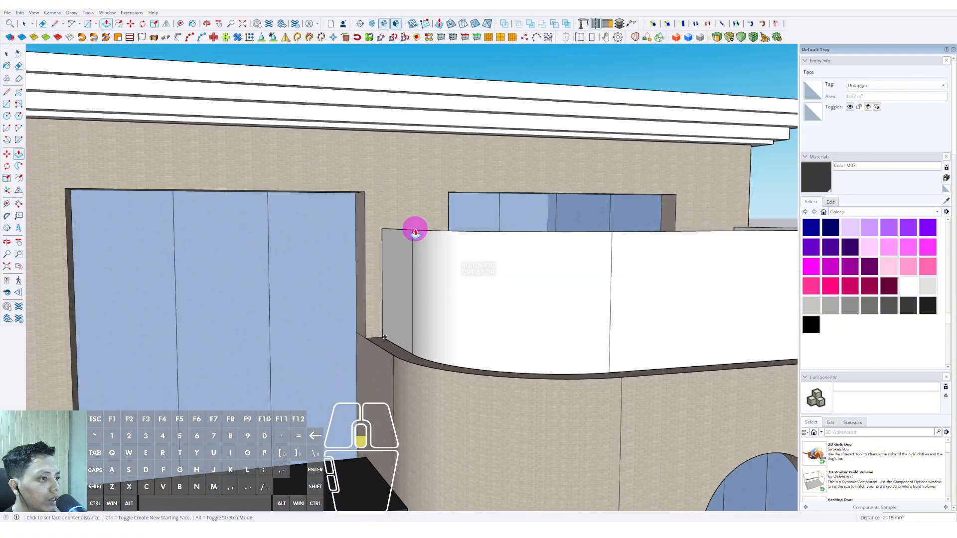
{"action": "type", "text": "1200"}
{"action": "key", "text": "Return"}
{"action": "key", "text": "space"}
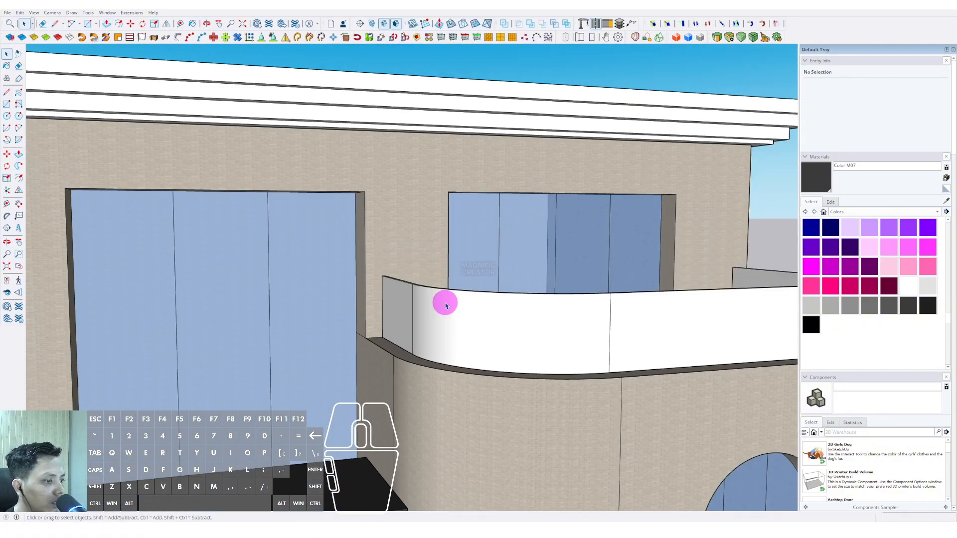
Group the balcony railing and paint it with Translucent Glass Blue sampled from the upper window.
{"action": "triple_click", "coordinate": [445, 303]}
{"action": "right_click", "coordinate": [444, 302]}
{"action": "left_click", "coordinate": [472, 373]}
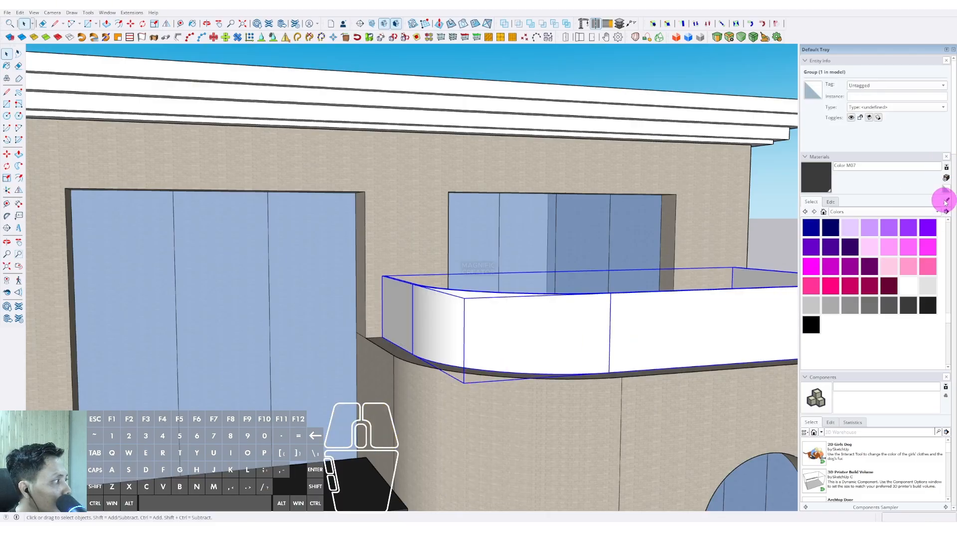
{"action": "left_click", "coordinate": [654, 226], "text": "alt"}
{"action": "left_click", "coordinate": [619, 305]}
{"action": "scroll", "coordinate": [540, 279], "scroll_direction": "down", "scroll_amount": 5}
{"action": "key", "text": "space"}
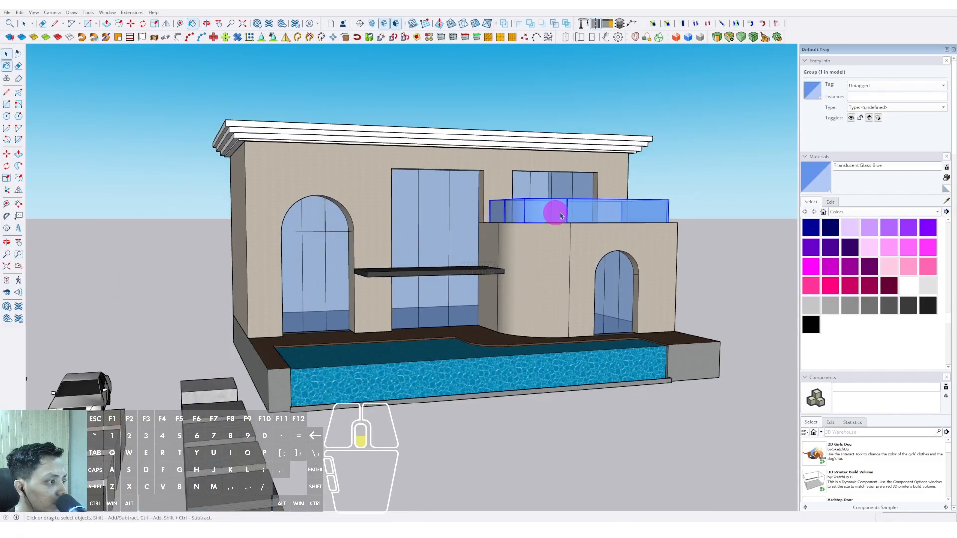
{"action": "left_click", "coordinate": [694, 178]}
Draw a large ground rectangle in front of the pool, starting at the terrace's front corner and extending past its opposite side.
{"action": "middle_click_drag", "start_coordinate": [481, 221], "coordinate": [433, 301]}
{"action": "scroll", "coordinate": [418, 286], "scroll_direction": "down", "scroll_amount": 3}
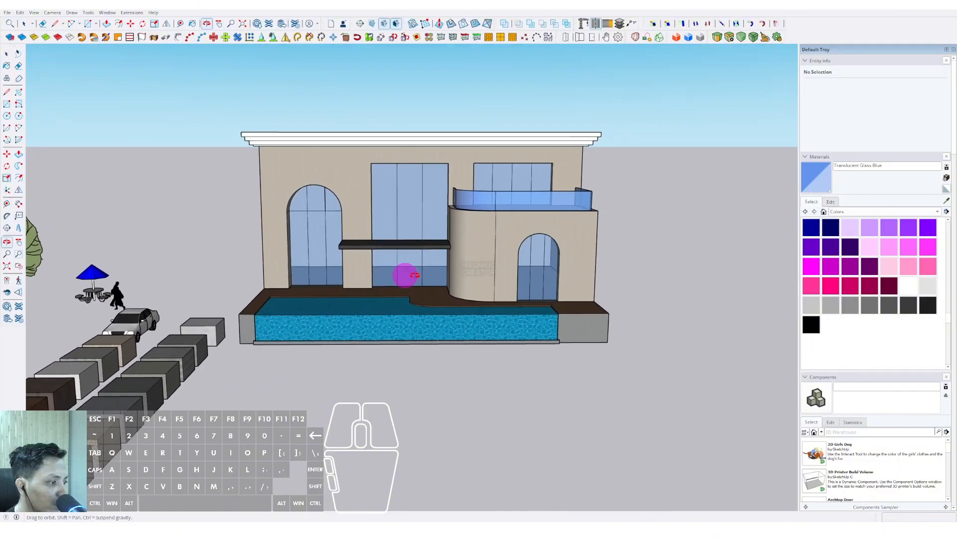
{"action": "scroll", "coordinate": [503, 317], "scroll_direction": "up", "scroll_amount": 4}
{"action": "mouse_move", "coordinate": [503, 317]}
{"action": "middle_mouse_down"}
{"action": "mouse_move", "coordinate": [465, 336]}
{"action": "mouse_move", "coordinate": [517, 320]}
{"action": "middle_mouse_up"}
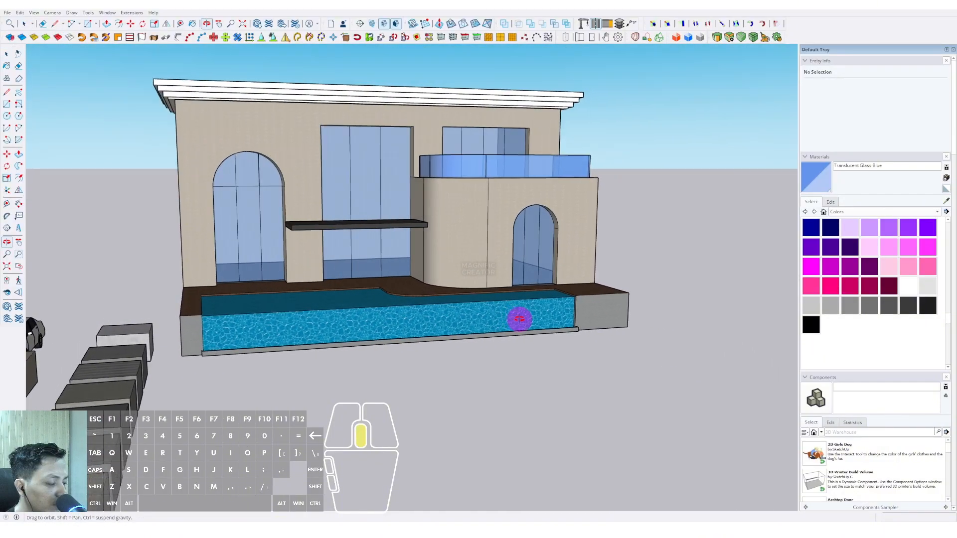
{"action": "scroll", "coordinate": [182, 365], "scroll_direction": "up", "scroll_amount": 2}
{"action": "key", "text": "r"}
{"action": "left_click", "coordinate": [185, 360]}
{"action": "scroll", "coordinate": [455, 354], "scroll_direction": "down", "scroll_amount": 1}
{"action": "middle_click_drag", "start_coordinate": [454, 354], "coordinate": [431, 363]}
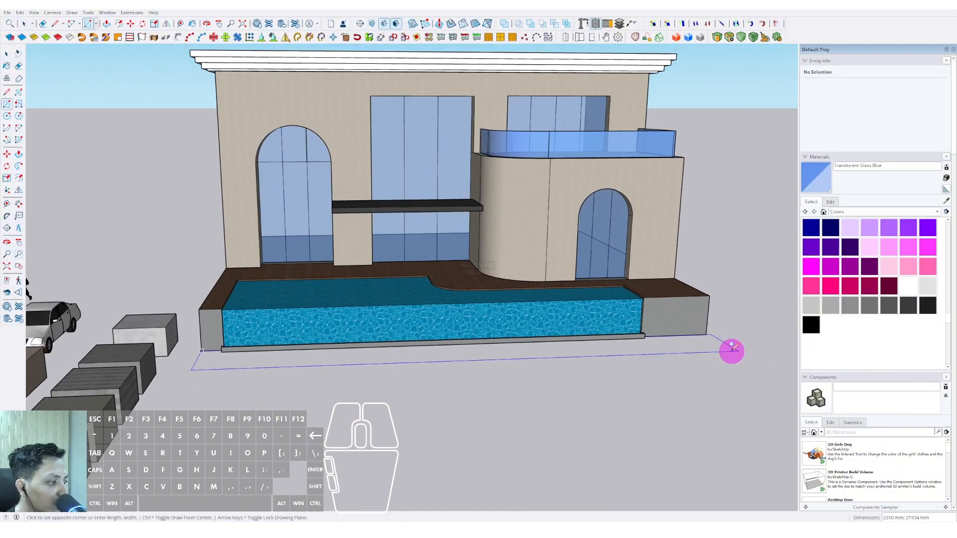
{"action": "middle_click_drag", "start_coordinate": [731, 351], "coordinate": [518, 349], "text": "shift"}
{"action": "left_click", "coordinate": [666, 390]}
{"action": "middle_click_drag", "start_coordinate": [666, 390], "coordinate": [379, 380]}
{"action": "scroll", "coordinate": [518, 381], "scroll_direction": "up", "scroll_amount": 2}
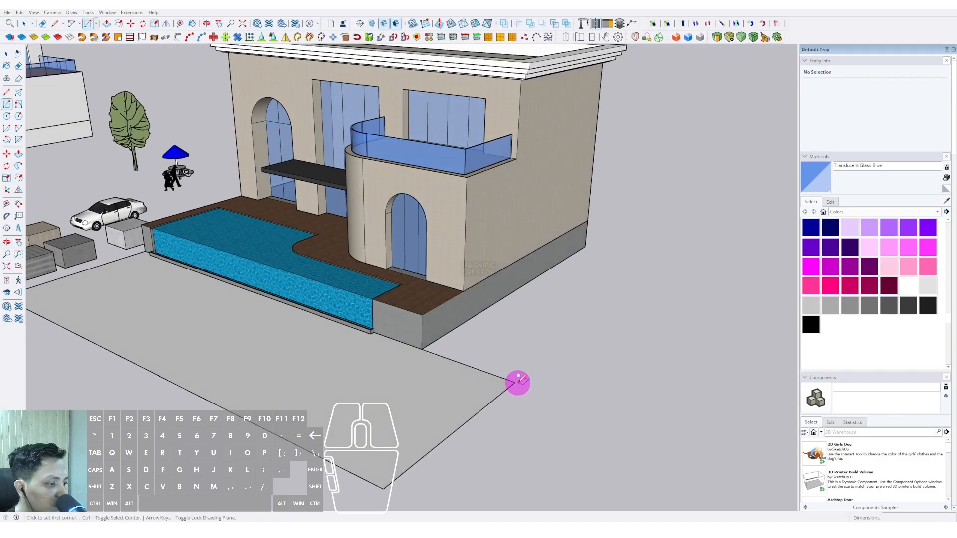
Extend the ground with a rectangle running back alongside the terrace, and group the whole ground surface.
{"action": "left_click", "coordinate": [507, 297]}
{"action": "key", "text": "space"}
{"action": "middle_click_drag", "start_coordinate": [495, 342], "coordinate": [548, 308]}
{"action": "right_click", "coordinate": [551, 309]}
{"action": "left_click", "coordinate": [551, 295]}
{"action": "right_click", "coordinate": [551, 295]}
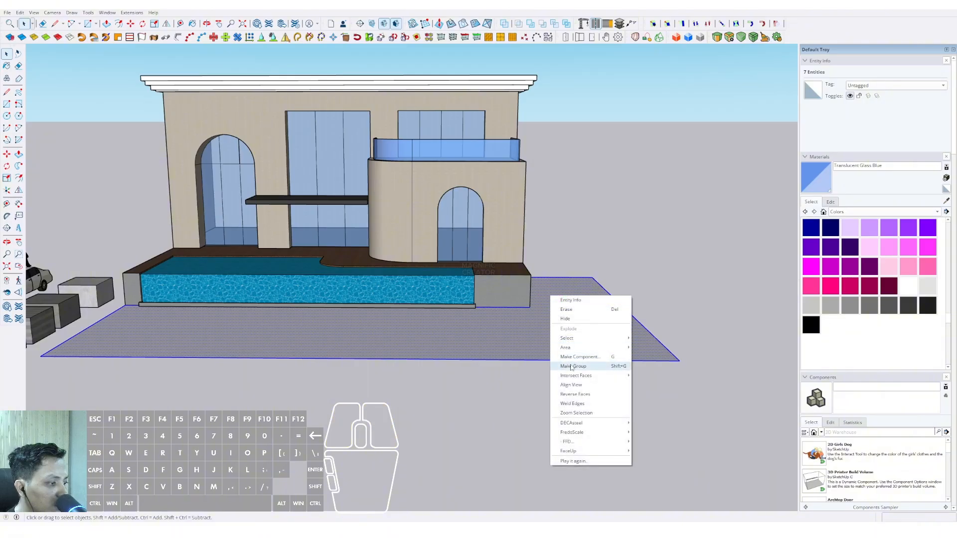
{"action": "left_click", "coordinate": [573, 365]}
Paint the ground group with Vegetation Grass from the Landscaping, Fencing and Vegetation materials.
{"action": "middle_click_drag", "start_coordinate": [573, 365], "coordinate": [598, 324]}
{"action": "left_click", "coordinate": [914, 213]}
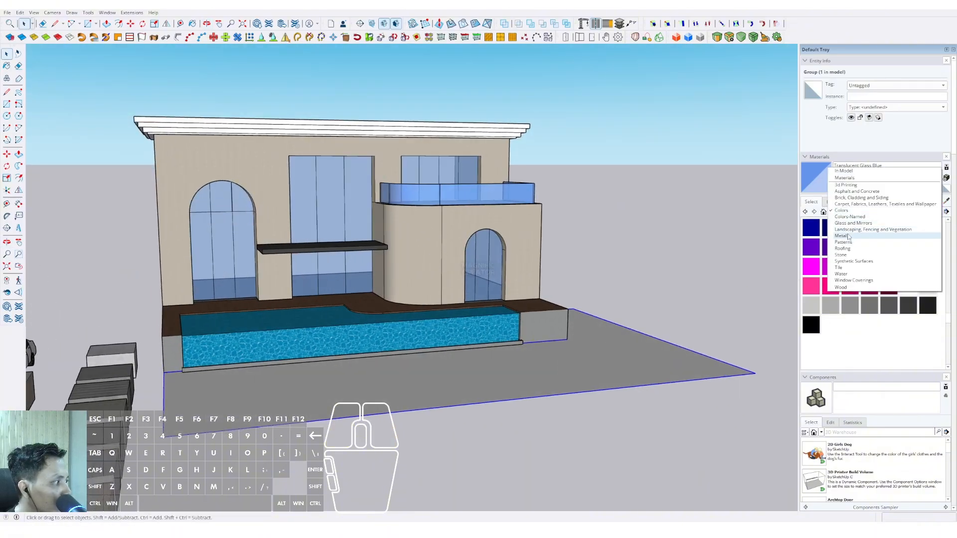
{"action": "left_click", "coordinate": [850, 230]}
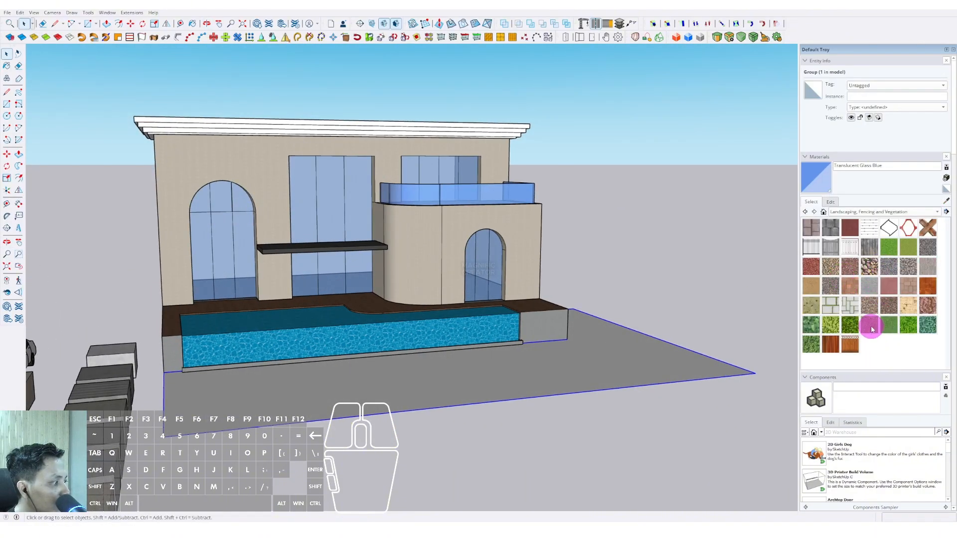
{"action": "left_click", "coordinate": [601, 352]}
{"action": "key", "text": "space"}
Copy the tree, the picnic table with umbrella and the two walking figures onto the grass beside the pool.
{"action": "scroll", "coordinate": [601, 352], "scroll_direction": "down", "scroll_amount": 2}
{"action": "mouse_move", "coordinate": [384, 372]}
{"action": "middle_mouse_down"}
{"action": "mouse_move", "coordinate": [432, 315]}
{"action": "mouse_move", "coordinate": [448, 349]}
{"action": "middle_mouse_up"}
{"action": "scroll", "coordinate": [425, 304], "scroll_direction": "down", "scroll_amount": 2}
{"action": "scroll", "coordinate": [170, 290], "scroll_direction": "up", "scroll_amount": 2}
{"action": "scroll", "coordinate": [198, 294], "scroll_direction": "down", "scroll_amount": 1}
{"action": "middle_click_drag", "start_coordinate": [230, 299], "coordinate": [303, 308], "text": "shift"}
{"action": "left_click_drag", "start_coordinate": [270, 298], "coordinate": [88, 240]}
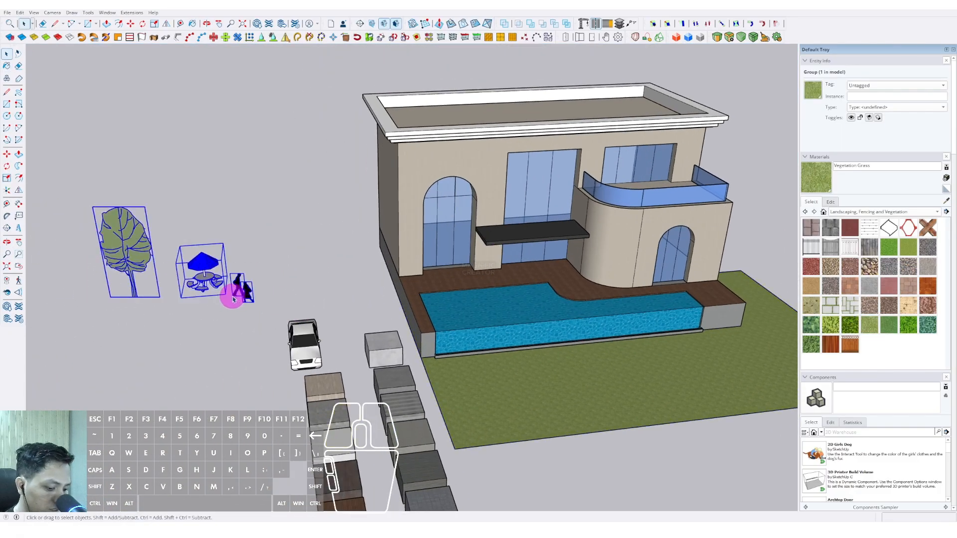
{"action": "left_click", "coordinate": [133, 297]}
{"action": "scroll", "coordinate": [393, 265], "scroll_direction": "down", "scroll_amount": 2}
{"action": "middle_click_drag", "start_coordinate": [393, 264], "coordinate": [150, 281], "text": "shift"}
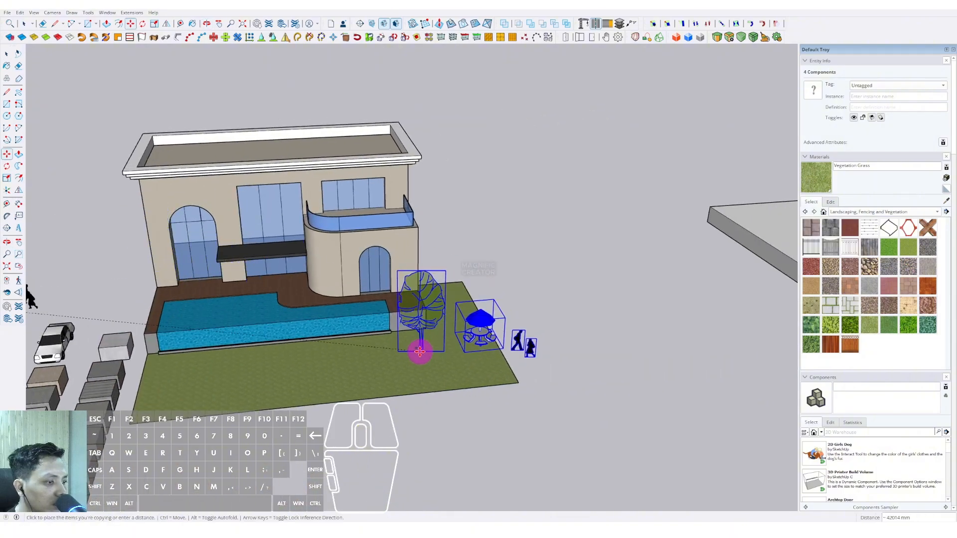
{"action": "left_click", "coordinate": [368, 367]}
{"action": "key", "text": "space"}
Move the copied tree back on the grass, next to the end of the terrace and the house's side wall.
{"action": "scroll", "coordinate": [368, 367], "scroll_direction": "up", "scroll_amount": 3}
{"action": "middle_click_drag", "start_coordinate": [368, 367], "coordinate": [400, 410]}
{"action": "scroll", "coordinate": [400, 410], "scroll_direction": "up", "scroll_amount": 1}
{"action": "key", "text": "m"}
{"action": "left_click", "coordinate": [422, 386]}
{"action": "middle_click_drag", "start_coordinate": [492, 285], "coordinate": [478, 291]}
{"action": "left_click", "coordinate": [501, 273]}
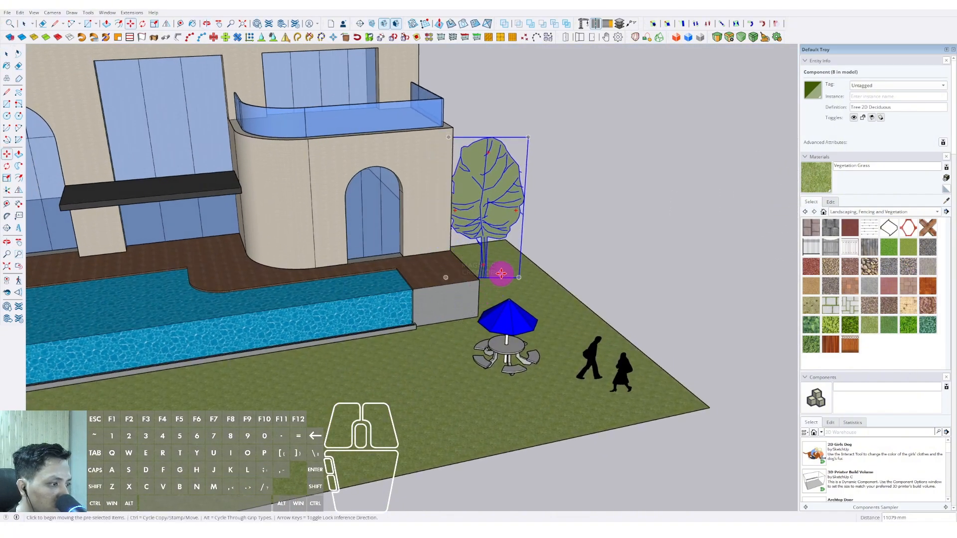
Copy the tree once so that a second one stands next to it on the grass beside the terrace.
{"action": "key", "text": "ctrl"}
{"action": "left_click", "coordinate": [500, 274]}
{"action": "left_click", "coordinate": [565, 306]}
{"action": "key", "text": "space"}
Copy the tree onto the grass directly in front of the pool.
{"action": "scroll", "coordinate": [526, 312], "scroll_direction": "down", "scroll_amount": 2}
{"action": "middle_click_drag", "start_coordinate": [527, 312], "coordinate": [523, 255]}
{"action": "middle_click_drag", "start_coordinate": [524, 255], "coordinate": [586, 284], "text": "shift"}
{"action": "left_click", "coordinate": [586, 327]}
{"action": "left_click", "coordinate": [352, 391]}
{"action": "key", "text": "space"}
{"action": "scroll", "coordinate": [303, 312], "scroll_direction": "up", "scroll_amount": 1}
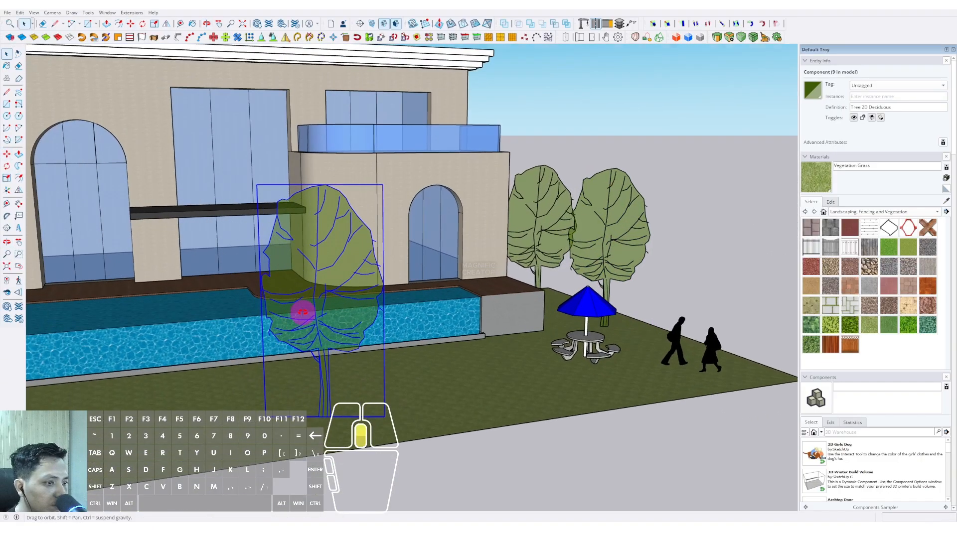
Explode the tree in front of the pool and remove its trunk so only the canopy is left.
{"action": "middle_click_drag", "start_coordinate": [303, 312], "coordinate": [396, 236]}
{"action": "right_click", "coordinate": [399, 234]}
{"action": "left_click", "coordinate": [421, 296]}
{"action": "middle_click_drag", "start_coordinate": [422, 300], "coordinate": [347, 322]}
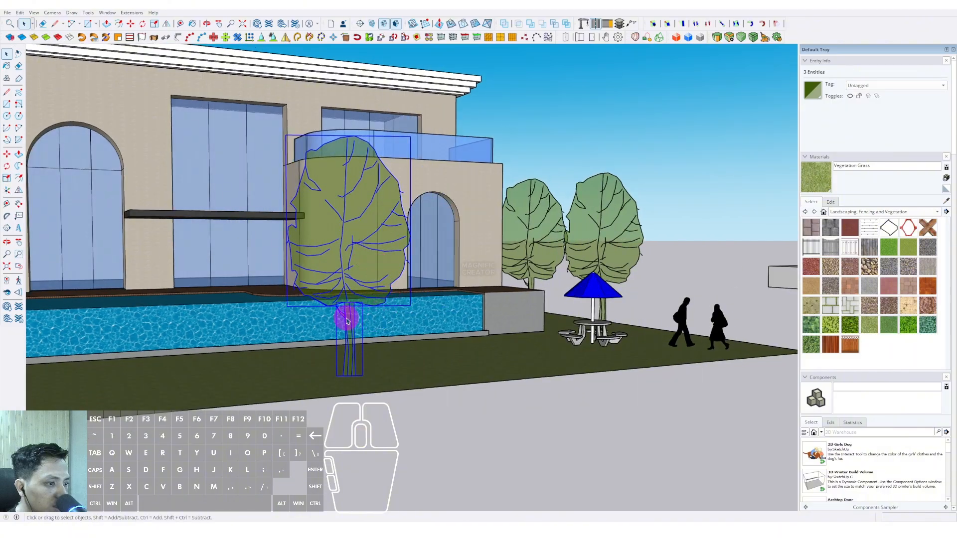
{"action": "right_click", "coordinate": [351, 230]}
{"action": "left_click", "coordinate": [373, 290]}
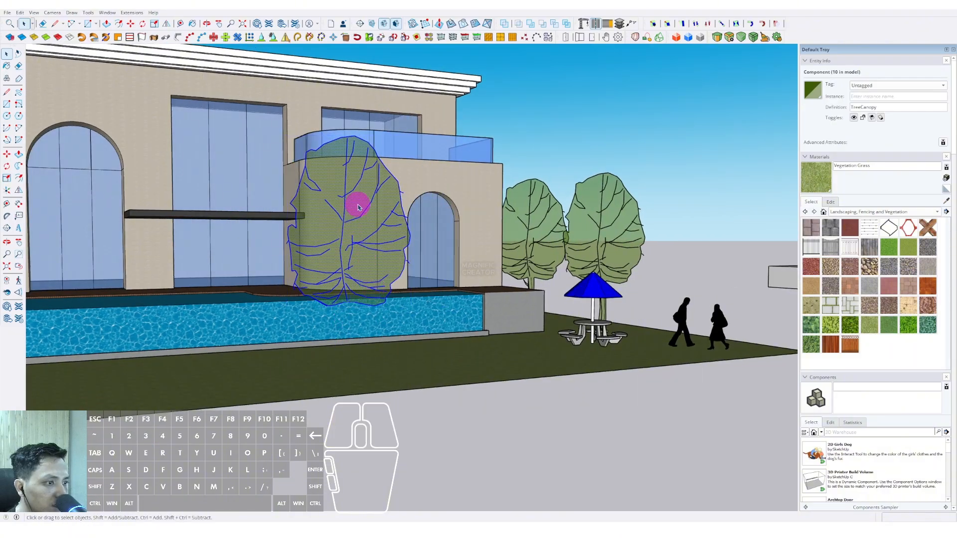
Make the leftover canopy a group and scale it down in height and width into a low shrub.
{"action": "right_click", "coordinate": [357, 204]}
{"action": "left_click", "coordinate": [358, 229]}
{"action": "key", "text": "s"}
{"action": "middle_click_drag", "start_coordinate": [358, 228], "coordinate": [412, 246]}
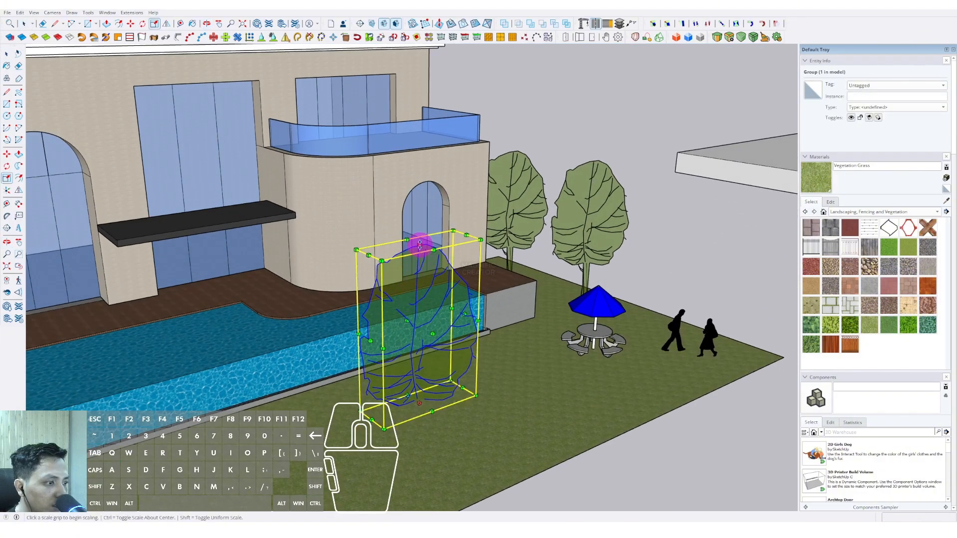
{"action": "left_click", "coordinate": [422, 332]}
{"action": "middle_click_drag", "start_coordinate": [423, 333], "coordinate": [454, 365]}
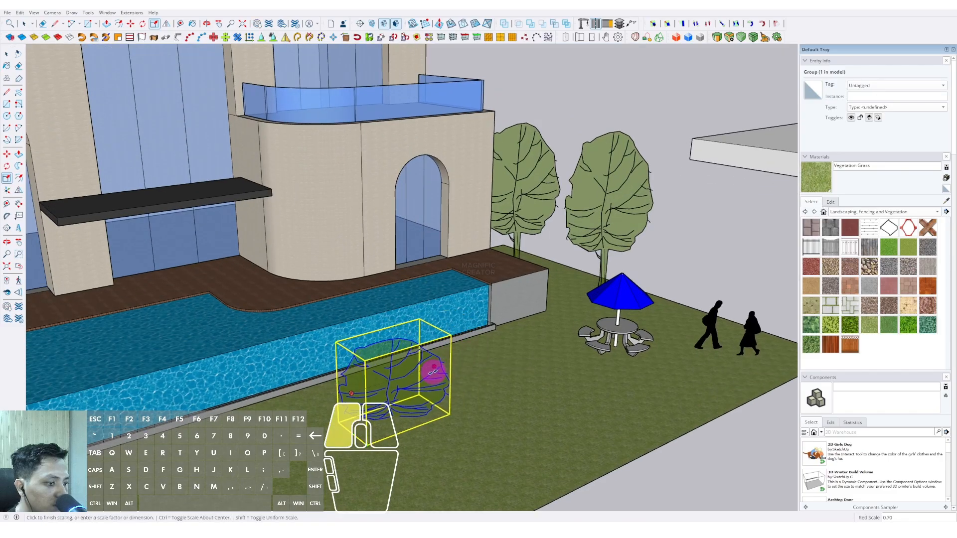
{"action": "left_click", "coordinate": [384, 360]}
{"action": "middle_click_drag", "start_coordinate": [384, 360], "coordinate": [360, 326]}
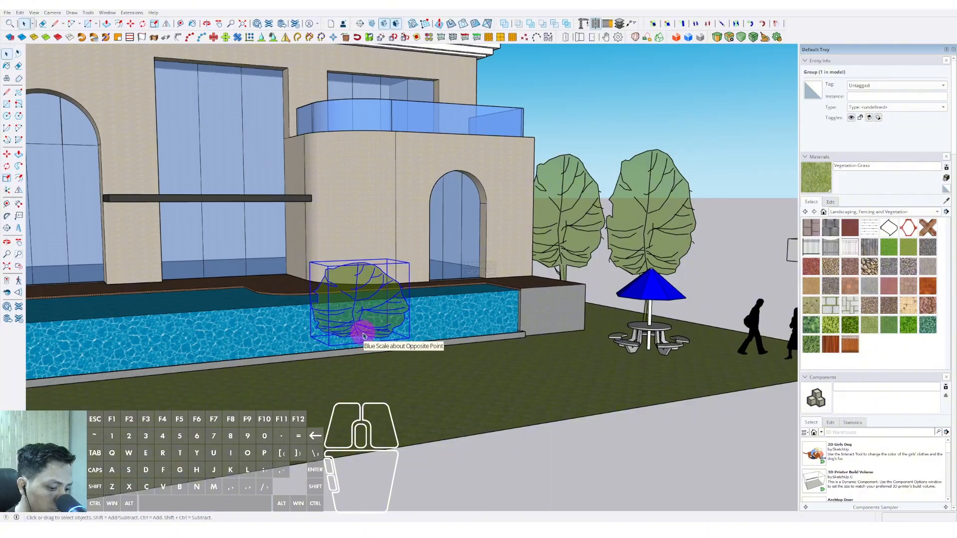
Move the shrub closer to the pool's front wall and scale it uniformly to about 0.65.
{"action": "middle_click_drag", "start_coordinate": [365, 341], "coordinate": [380, 320]}
{"action": "left_click", "coordinate": [380, 320]}
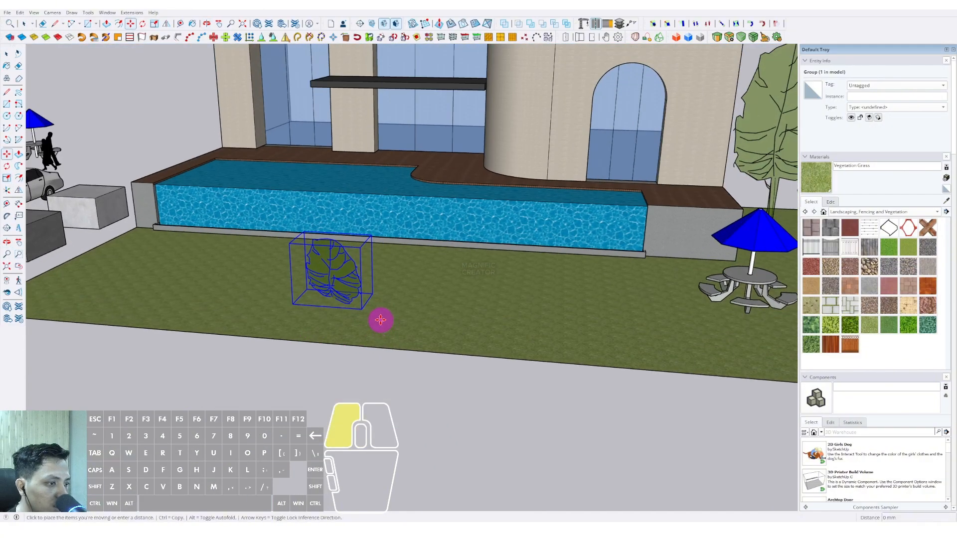
{"action": "left_click", "coordinate": [459, 266]}
{"action": "scroll", "coordinate": [410, 214], "scroll_direction": "up", "scroll_amount": 3}
{"action": "key", "text": "s"}
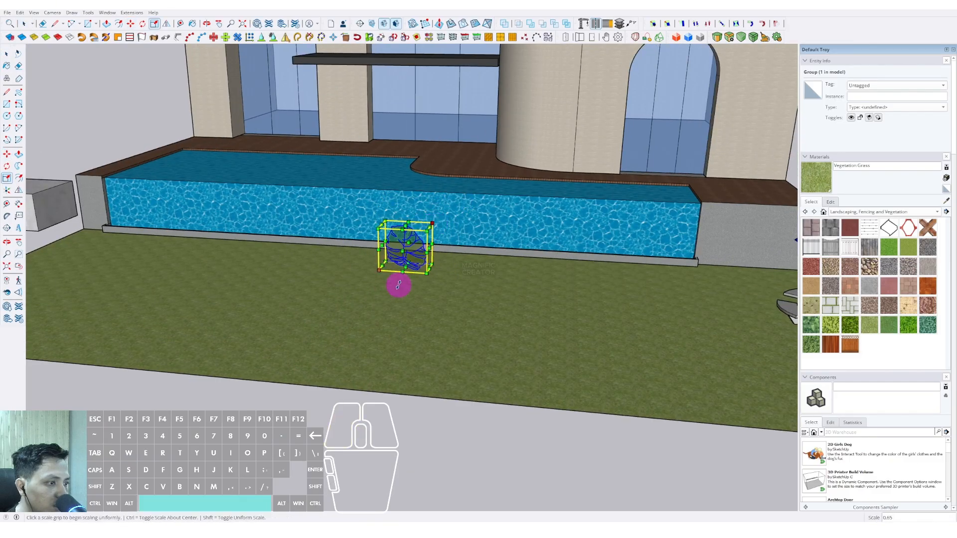
{"action": "key", "text": "space"}
Copy the shrub right beside the first one and rotate the copy for a different orientation.
{"action": "middle_click_drag", "start_coordinate": [398, 285], "coordinate": [435, 297]}
{"action": "left_click", "coordinate": [489, 274]}
{"action": "scroll", "coordinate": [489, 274], "scroll_direction": "up", "scroll_amount": 2}
{"action": "key", "text": "space"}
{"action": "key", "text": "q"}
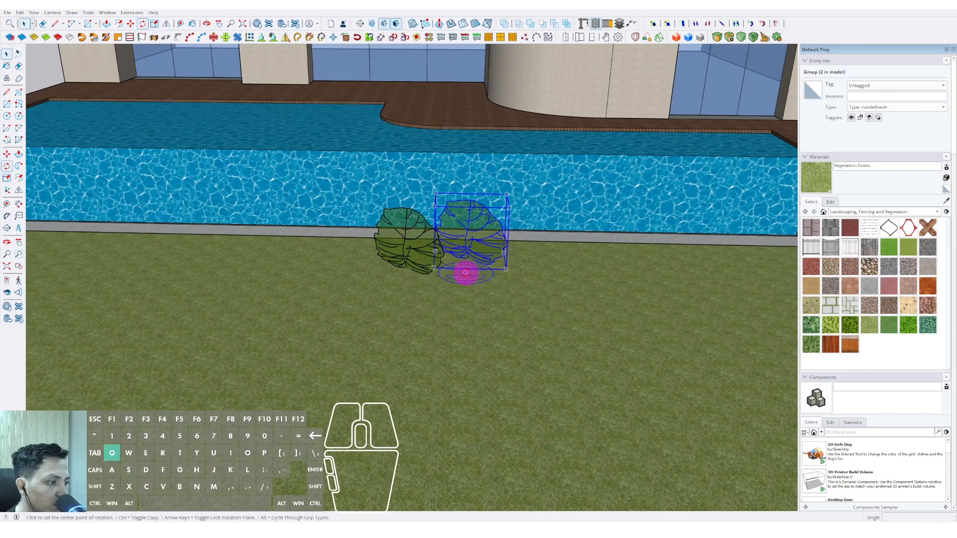
{"action": "key", "text": "space"}
Copy the pair of shrubs four times along the base of the pool to form a hedge row.
{"action": "scroll", "coordinate": [443, 273], "scroll_direction": "down", "scroll_amount": 3}
{"action": "left_click", "coordinate": [417, 249], "text": "shift"}
{"action": "scroll", "coordinate": [438, 272], "scroll_direction": "down", "scroll_amount": 1}
{"action": "middle_click_drag", "start_coordinate": [446, 277], "coordinate": [466, 302]}
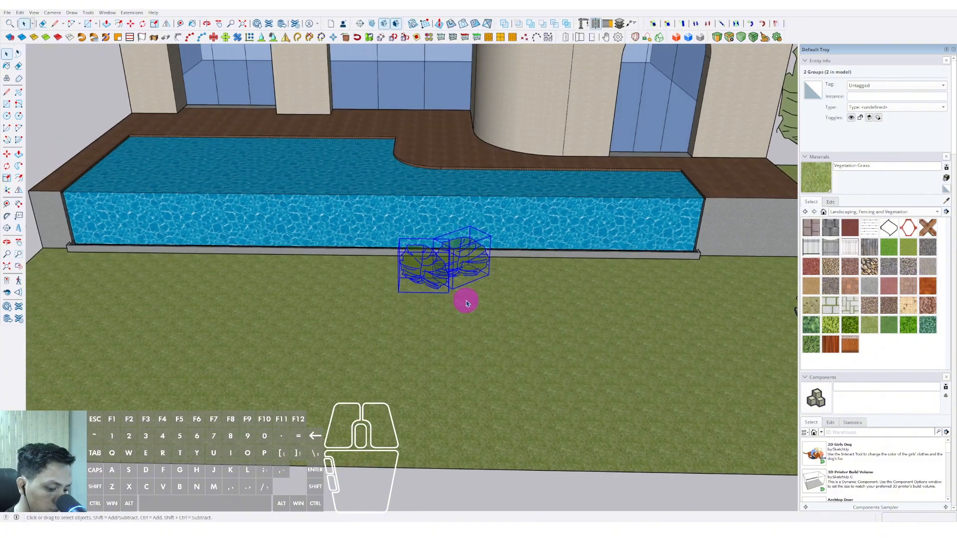
{"action": "key", "text": "ctrl"}
{"action": "left_click", "coordinate": [535, 305]}
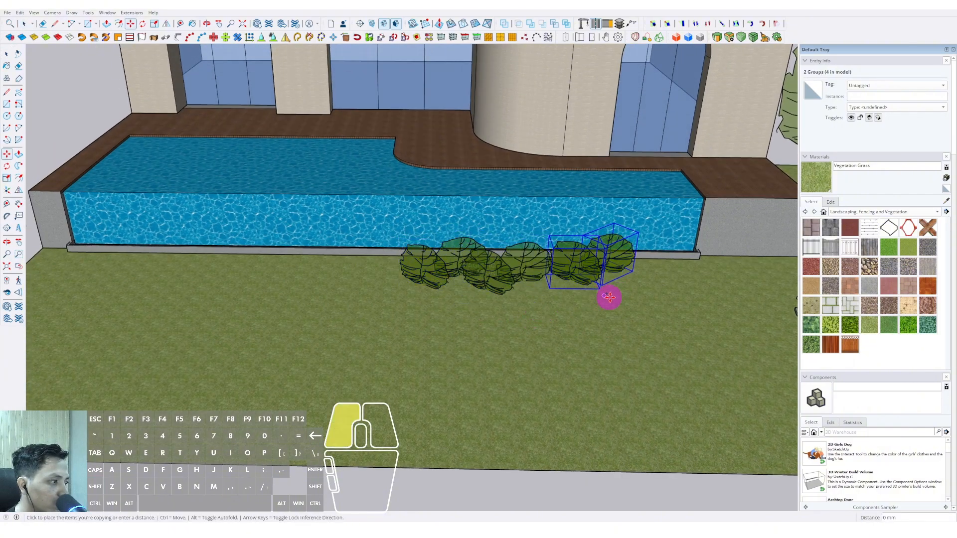
{"action": "left_click", "coordinate": [687, 315]}
{"action": "left_click", "coordinate": [363, 315]}
{"action": "scroll", "coordinate": [363, 315], "scroll_direction": "down", "scroll_amount": 2}
{"action": "middle_click_drag", "start_coordinate": [365, 314], "coordinate": [410, 296]}
{"action": "key", "text": "space"}
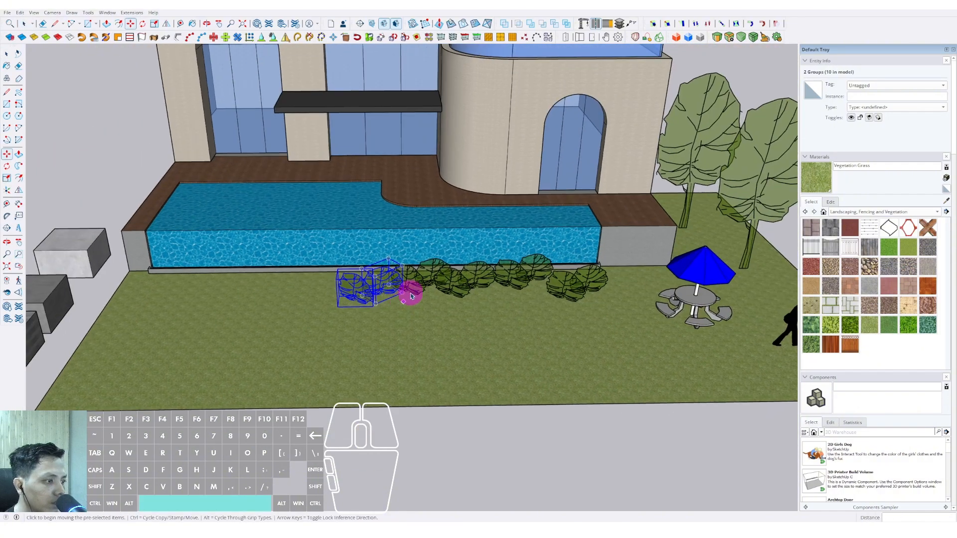
{"action": "scroll", "coordinate": [412, 295], "scroll_direction": "down", "scroll_amount": 2}
{"action": "left_click_drag", "start_coordinate": [313, 240], "coordinate": [484, 316]}
{"action": "scroll", "coordinate": [482, 313], "scroll_direction": "up", "scroll_amount": 2}
{"action": "middle_click_drag", "start_coordinate": [477, 306], "coordinate": [473, 224]}
{"action": "middle_click_drag", "start_coordinate": [473, 224], "coordinate": [451, 323], "text": "shift"}
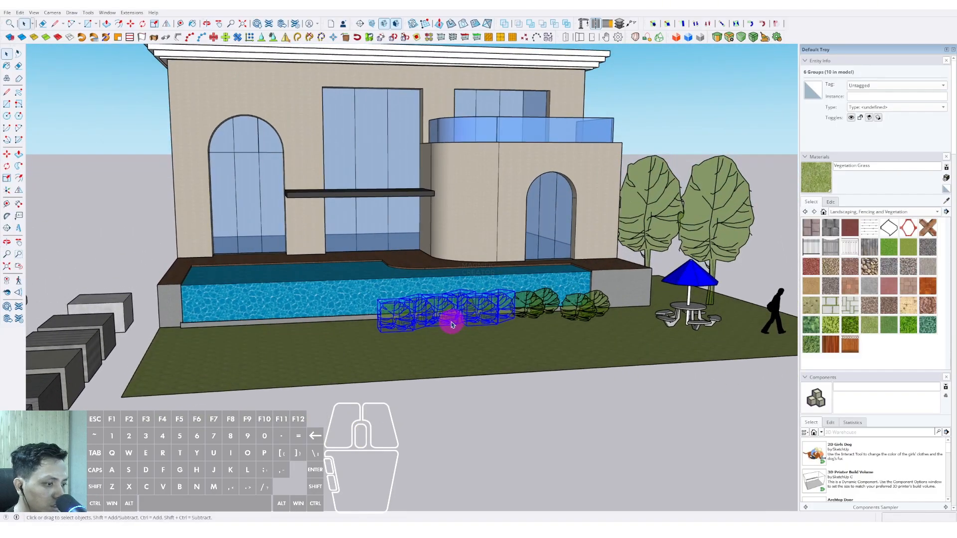
{"action": "scroll", "coordinate": [455, 326], "scroll_direction": "down", "scroll_amount": 2}
{"action": "left_click", "coordinate": [675, 130]}
Scale up several shrubs in the hedge row individually, one of them by about 1.21, to vary their sizes.
{"action": "scroll", "coordinate": [463, 308], "scroll_direction": "up", "scroll_amount": 6}
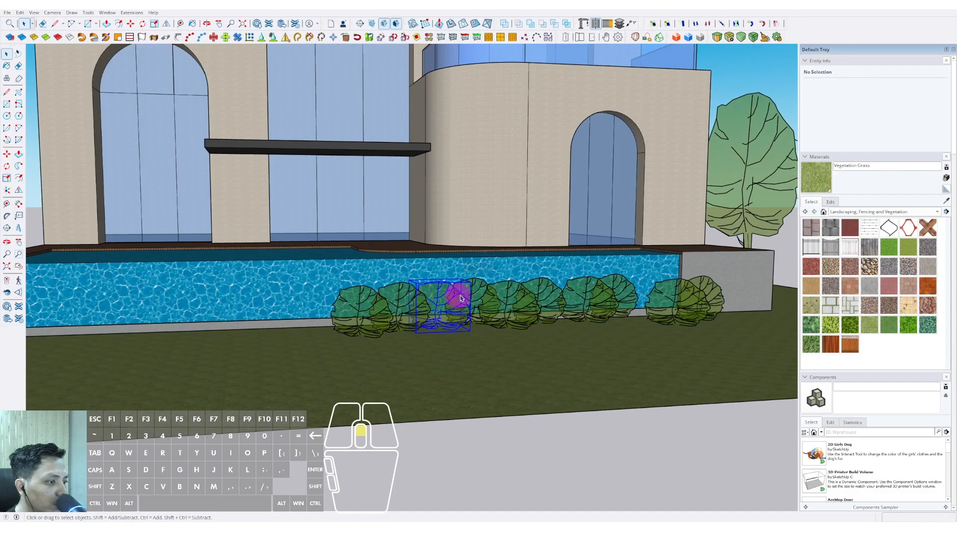
{"action": "left_click", "coordinate": [461, 298]}
{"action": "key", "text": "s"}
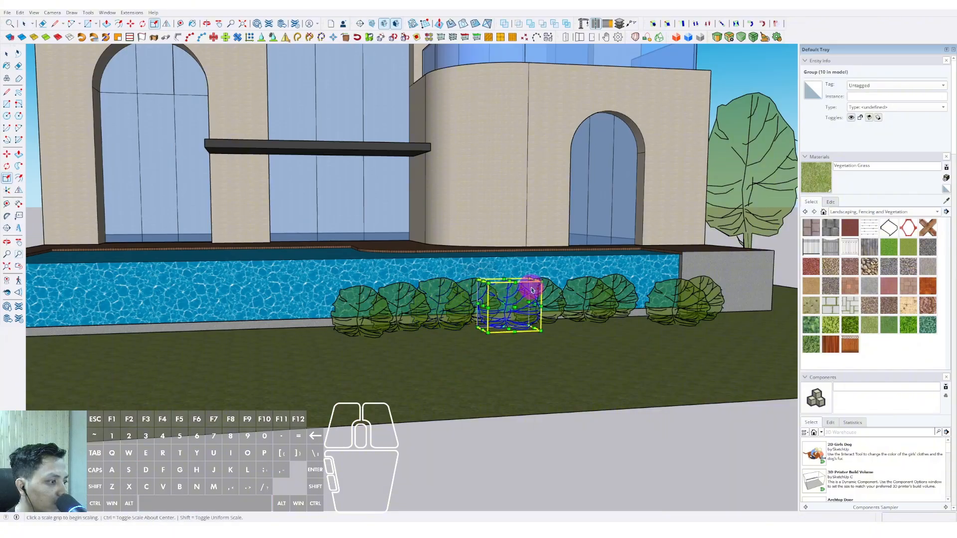
{"action": "left_click_drag", "start_coordinate": [618, 278], "coordinate": [633, 269]}
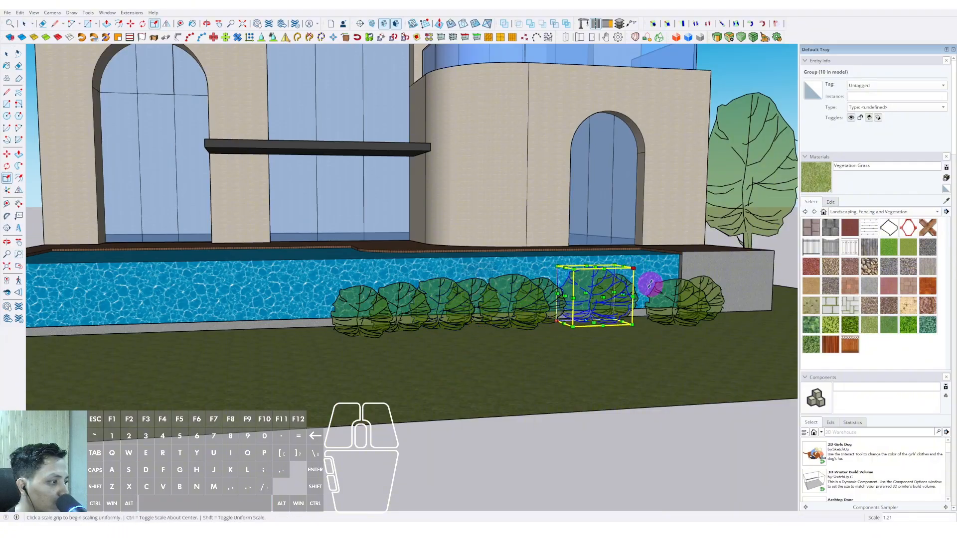
{"action": "key", "text": "space"}
{"action": "left_click", "coordinate": [672, 296]}
{"action": "scroll", "coordinate": [672, 295], "scroll_direction": "down", "scroll_amount": 1}
{"action": "key", "text": "s"}
{"action": "left_click_drag", "start_coordinate": [709, 281], "coordinate": [722, 271]}
{"action": "key", "text": "space"}
Move the picnic table with umbrella from the grass onto the wood terrace near the small arched door.
{"action": "scroll", "coordinate": [421, 324], "scroll_direction": "down", "scroll_amount": 3}
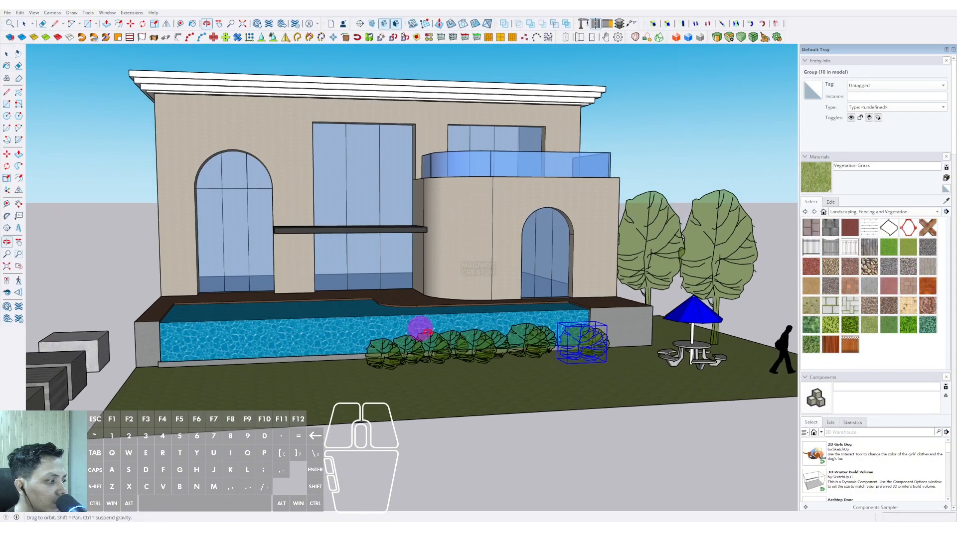
{"action": "scroll", "coordinate": [509, 384], "scroll_direction": "up", "scroll_amount": 3}
{"action": "left_click", "coordinate": [510, 382]}
{"action": "scroll", "coordinate": [511, 382], "scroll_direction": "up", "scroll_amount": 2}
{"action": "scroll", "coordinate": [511, 382], "scroll_direction": "up", "scroll_amount": 1}
{"action": "key", "text": "m"}
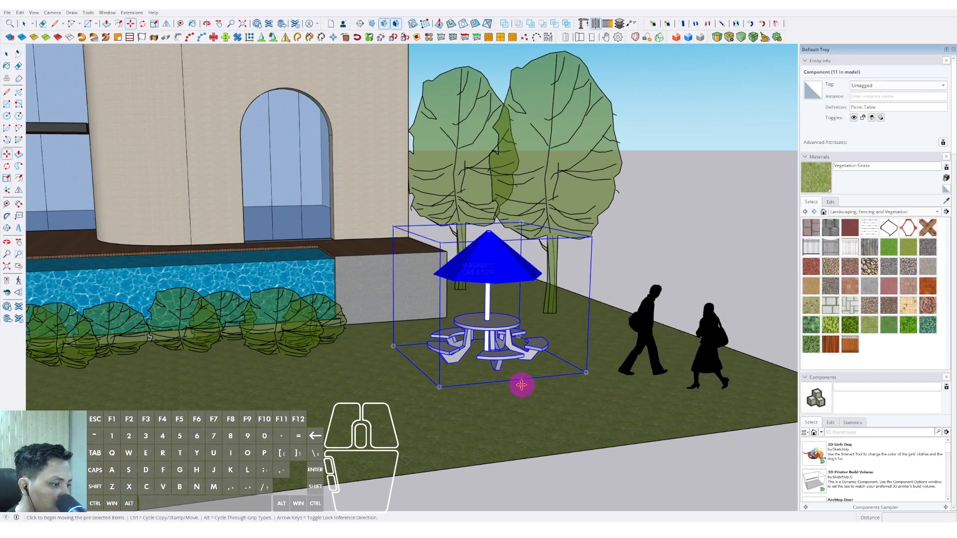
{"action": "left_click", "coordinate": [520, 384]}
{"action": "middle_click_drag", "start_coordinate": [392, 265], "coordinate": [393, 342]}
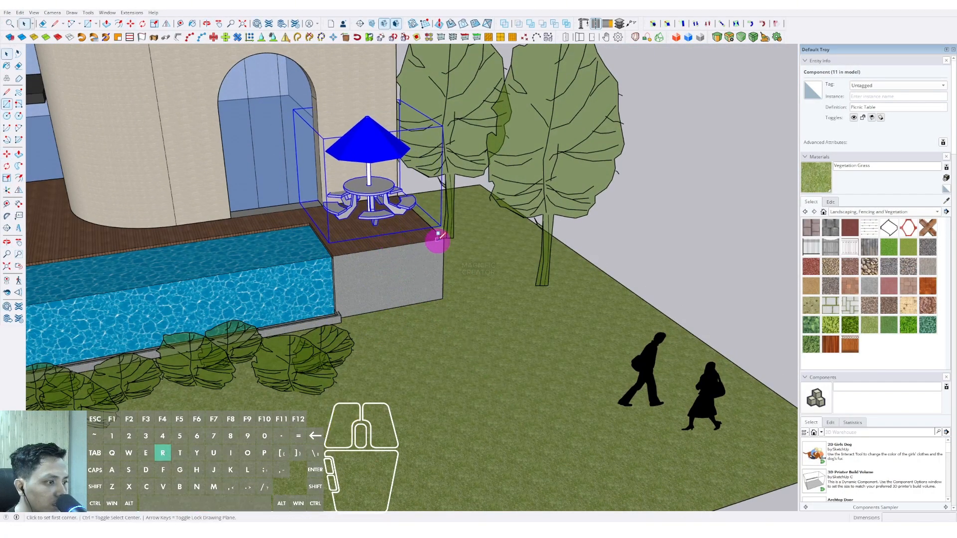
Draw a rectangle about 2.9 m wide and 1.76 m high on the terrace wall beside the pool and pull it outward into a block.
{"action": "scroll", "coordinate": [353, 301], "scroll_direction": "up", "scroll_amount": 1}
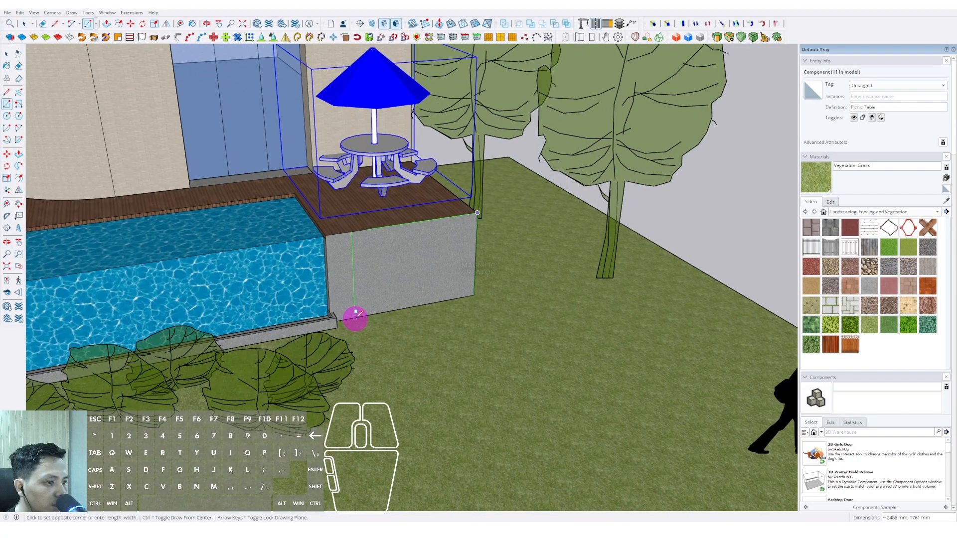
{"action": "key", "text": "p"}
{"action": "left_click", "coordinate": [369, 282]}
{"action": "scroll", "coordinate": [460, 345], "scroll_direction": "down", "scroll_amount": 2}
{"action": "left_click", "coordinate": [500, 377]}
{"action": "key", "text": "space"}
Move the block's outer top edge straight down to just above the grass to form a sloping ramp.
{"action": "middle_click_drag", "start_coordinate": [446, 349], "coordinate": [452, 297]}
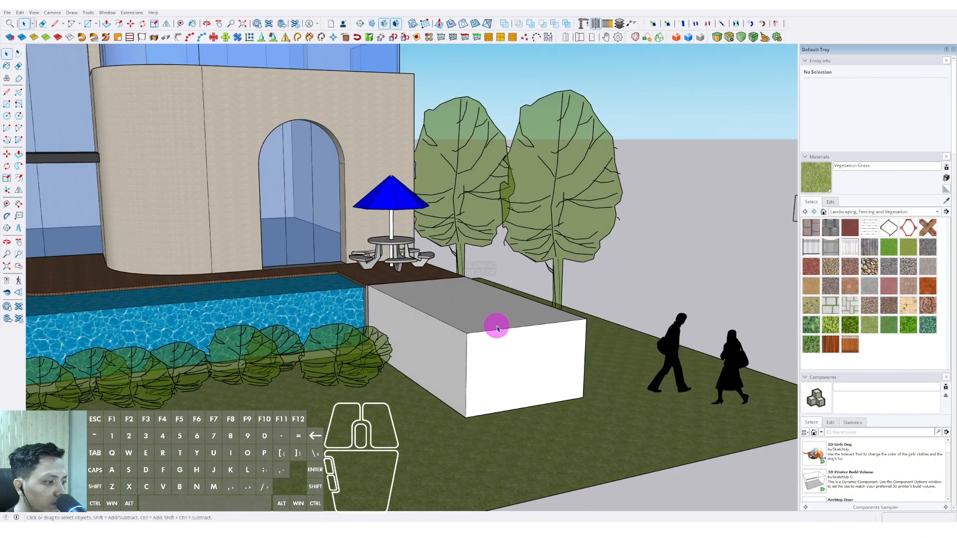
{"action": "key", "text": "m"}
{"action": "left_click", "coordinate": [499, 332]}
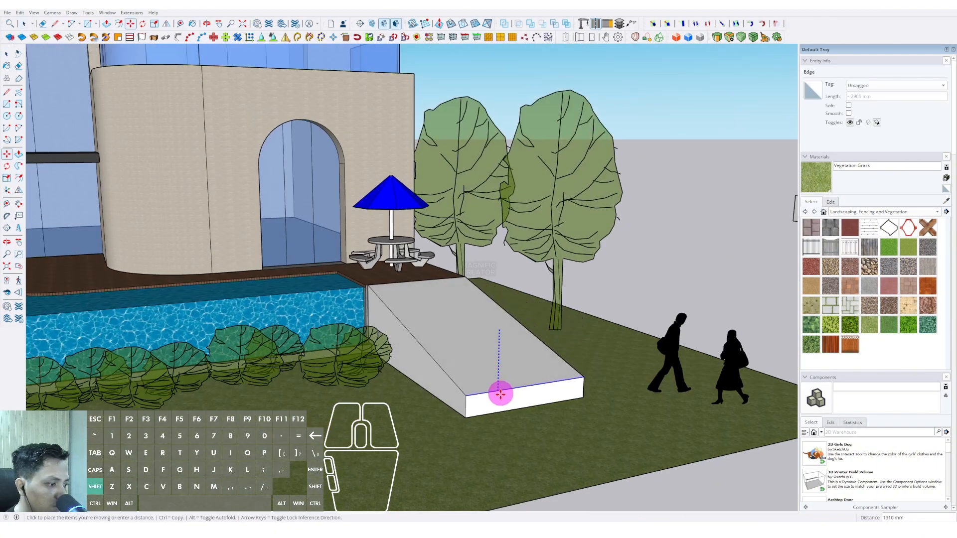
{"action": "left_click", "coordinate": [497, 399]}
{"action": "key", "text": "space"}
Group the ramp and paint it with Pavers Flagstone Gray.
{"action": "left_click", "coordinate": [444, 324]}
{"action": "right_click", "coordinate": [445, 324]}
{"action": "left_click", "coordinate": [473, 382]}
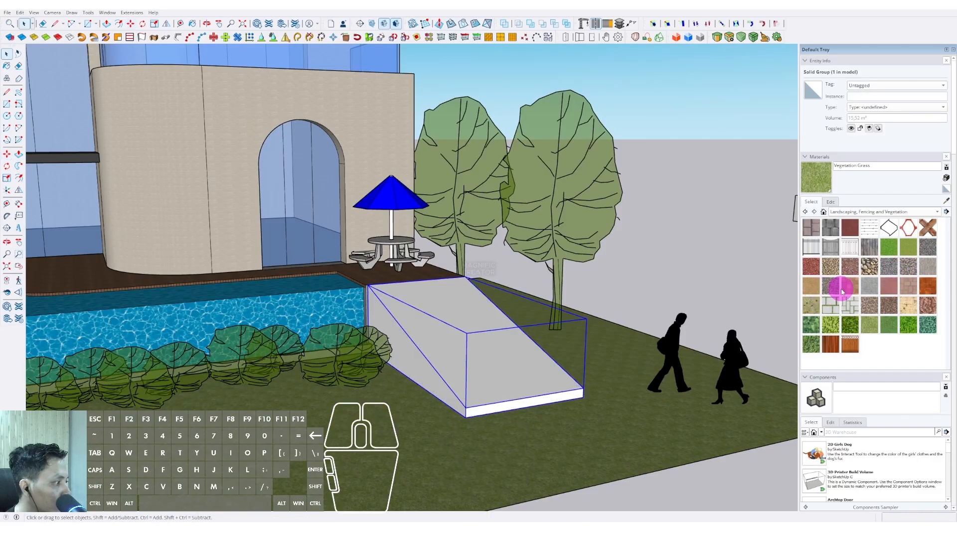
{"action": "left_click", "coordinate": [864, 291]}
{"action": "left_click", "coordinate": [487, 335]}
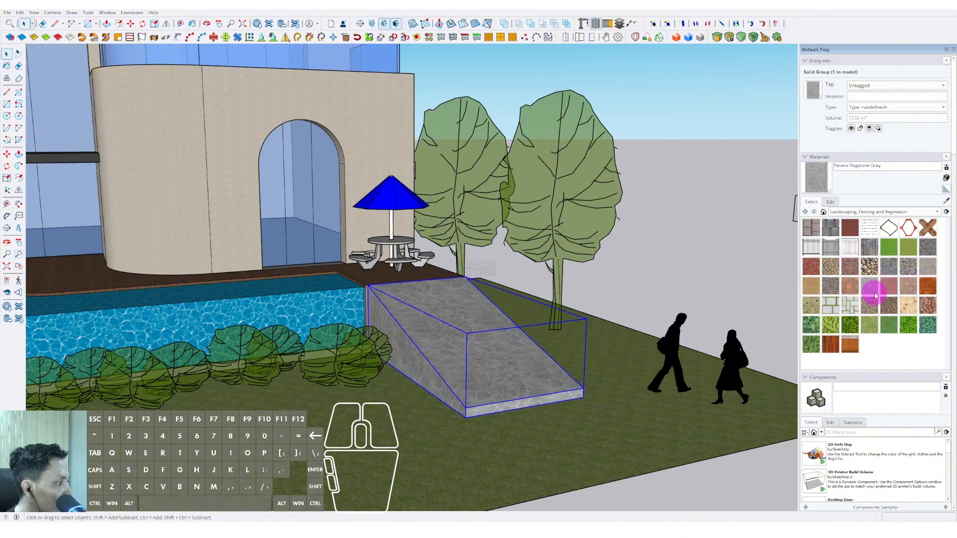
Paint only the ramp's sloping top face with Grass Light Green inside the group.
{"action": "left_click", "coordinate": [908, 246]}
{"action": "key", "text": "space"}
{"action": "mouse_move", "coordinate": [548, 307]}
{"action": "middle_mouse_down"}
{"action": "mouse_move", "coordinate": [570, 319]}
{"action": "mouse_move", "coordinate": [536, 324]}
{"action": "mouse_move", "coordinate": [588, 277]}
{"action": "mouse_move", "coordinate": [533, 282]}
{"action": "middle_mouse_up"}
{"action": "triple_click", "coordinate": [476, 322]}
{"action": "key", "text": "b"}
{"action": "left_click", "coordinate": [475, 317]}
{"action": "key", "text": "space"}
{"action": "left_click", "coordinate": [558, 285]}
{"action": "left_click", "coordinate": [588, 280]}
Copy the two shrubs next to the ramp onto the ramp's upper end beside the terrace.
{"action": "scroll", "coordinate": [588, 281], "scroll_direction": "down", "scroll_amount": 3}
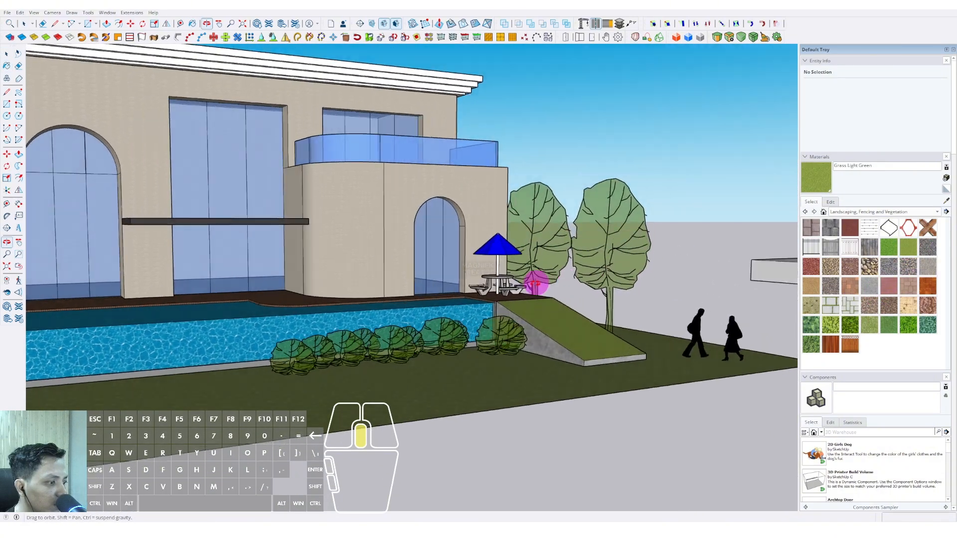
{"action": "scroll", "coordinate": [489, 343], "scroll_direction": "up", "scroll_amount": 4}
{"action": "left_click", "coordinate": [489, 344]}
{"action": "middle_click_drag", "start_coordinate": [489, 343], "coordinate": [389, 360]}
{"action": "scroll", "coordinate": [495, 344], "scroll_direction": "up", "scroll_amount": 2}
{"action": "left_click", "coordinate": [512, 347], "text": "shift"}
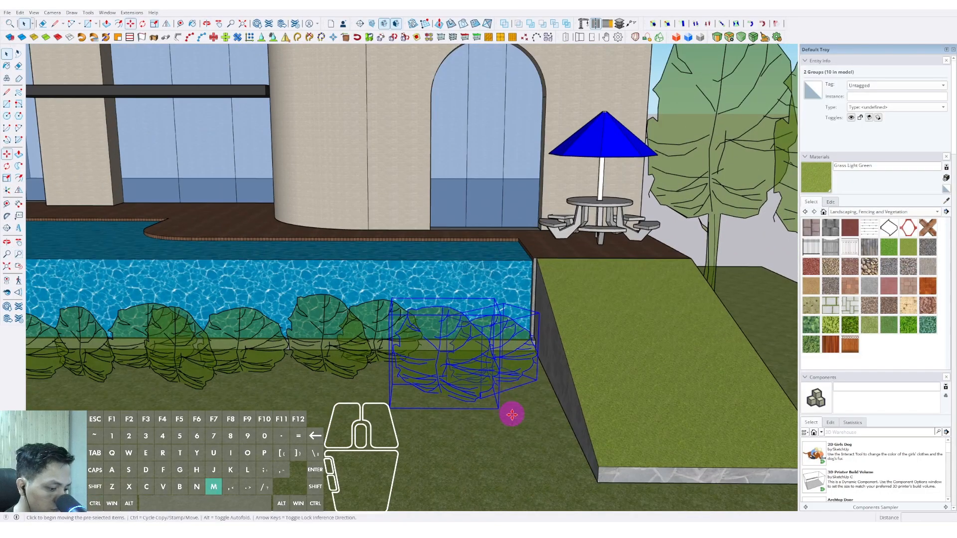
{"action": "left_click", "coordinate": [692, 306]}
{"action": "key", "text": "space"}
Copy the shrub pair at the top of the ramp again with a small offset to thicken the planting.
{"action": "middle_click_drag", "start_coordinate": [587, 320], "coordinate": [646, 274]}
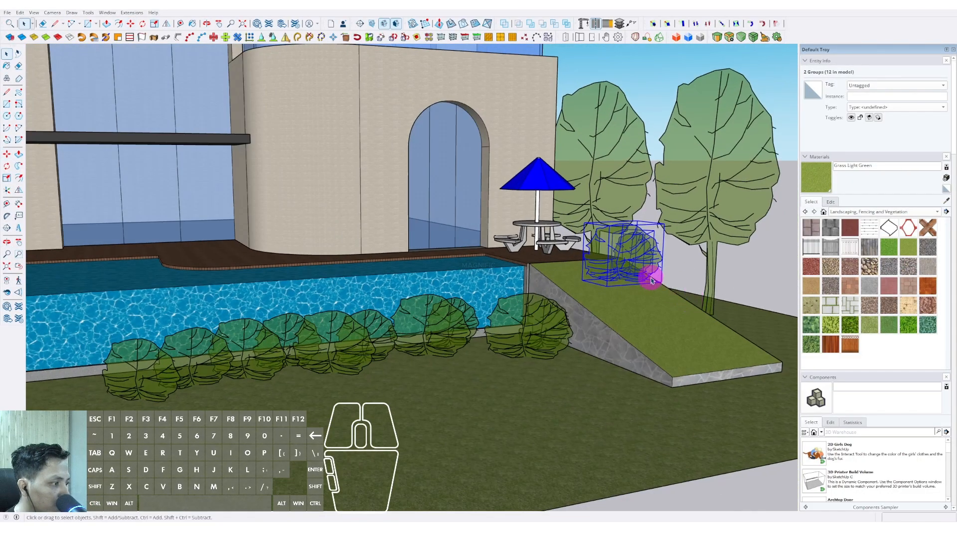
{"action": "scroll", "coordinate": [623, 286], "scroll_direction": "up", "scroll_amount": 2}
{"action": "key", "text": "ctrl"}
{"action": "left_click", "coordinate": [633, 299]}
{"action": "left_click", "coordinate": [613, 320]}
Copy the two walking figures from the grass onto the wood terrace behind the pool.
{"action": "scroll", "coordinate": [612, 319], "scroll_direction": "down", "scroll_amount": 2}
{"action": "middle_click_drag", "start_coordinate": [612, 319], "coordinate": [658, 359]}
{"action": "scroll", "coordinate": [566, 293], "scroll_direction": "down", "scroll_amount": 2}
{"action": "key", "text": "m"}
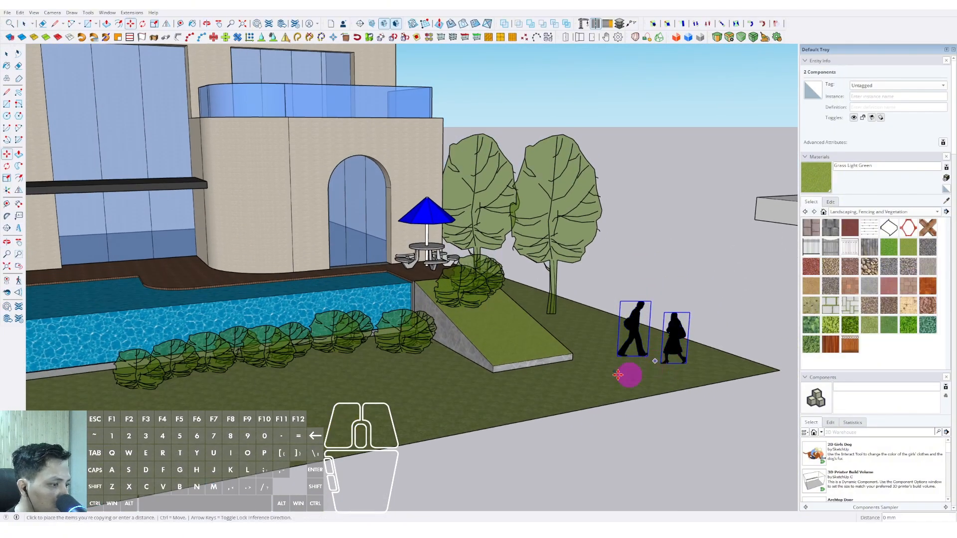
{"action": "scroll", "coordinate": [618, 374], "scroll_direction": "down", "scroll_amount": 3}
{"action": "middle_click_drag", "start_coordinate": [508, 314], "coordinate": [538, 359]}
{"action": "scroll", "coordinate": [376, 319], "scroll_direction": "up", "scroll_amount": 2}
{"action": "left_click", "coordinate": [378, 317]}
{"action": "key", "text": "space"}
{"action": "scroll", "coordinate": [403, 319], "scroll_direction": "down", "scroll_amount": 2}
{"action": "middle_click_drag", "start_coordinate": [421, 318], "coordinate": [365, 276]}
{"action": "scroll", "coordinate": [386, 306], "scroll_direction": "up", "scroll_amount": 2}
{"action": "middle_click_drag", "start_coordinate": [386, 310], "coordinate": [427, 277]}
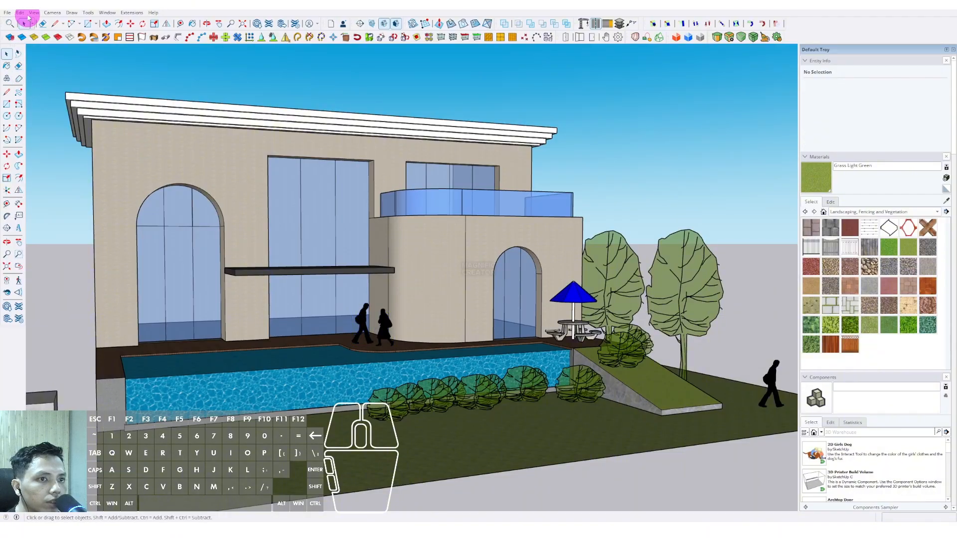
Turn on shadows for the whole villa scene.
{"action": "left_click", "coordinate": [35, 14]}
{"action": "left_click", "coordinate": [47, 106]}
{"action": "middle_click_drag", "start_coordinate": [359, 261], "coordinate": [419, 260]}
Adjust the position of the picnic table with the blue umbrella on the terrace beside the arched window.
{"action": "scroll", "coordinate": [498, 307], "scroll_direction": "up", "scroll_amount": 2}
{"action": "left_click", "coordinate": [463, 309]}
{"action": "scroll", "coordinate": [480, 353], "scroll_direction": "up", "scroll_amount": 3}
{"action": "key", "text": "m"}
{"action": "left_click", "coordinate": [463, 315]}
{"action": "key", "text": "space"}
{"action": "scroll", "coordinate": [499, 339], "scroll_direction": "down", "scroll_amount": 4}
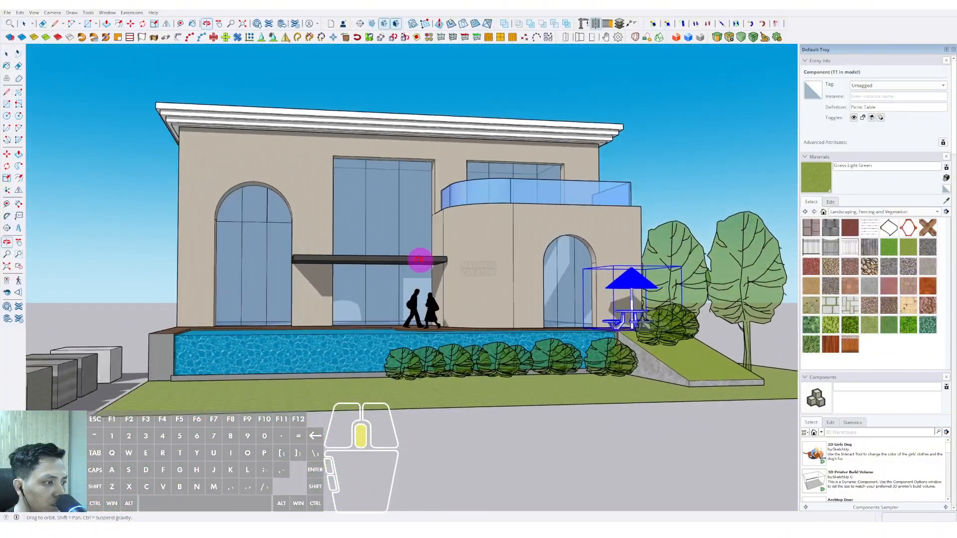
{"action": "middle_click_drag", "start_coordinate": [370, 283], "coordinate": [434, 292]}
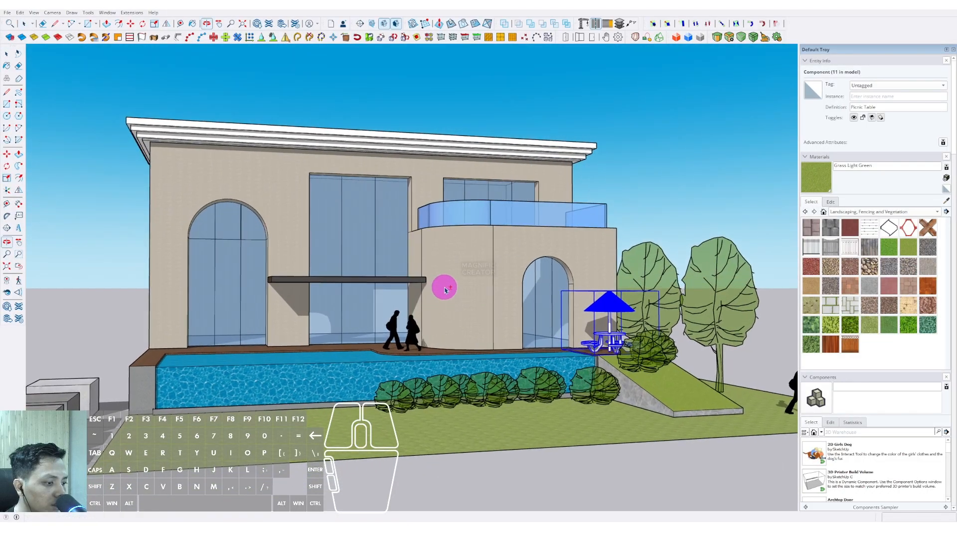
{"action": "middle_click_drag", "start_coordinate": [369, 303], "coordinate": [432, 321]}
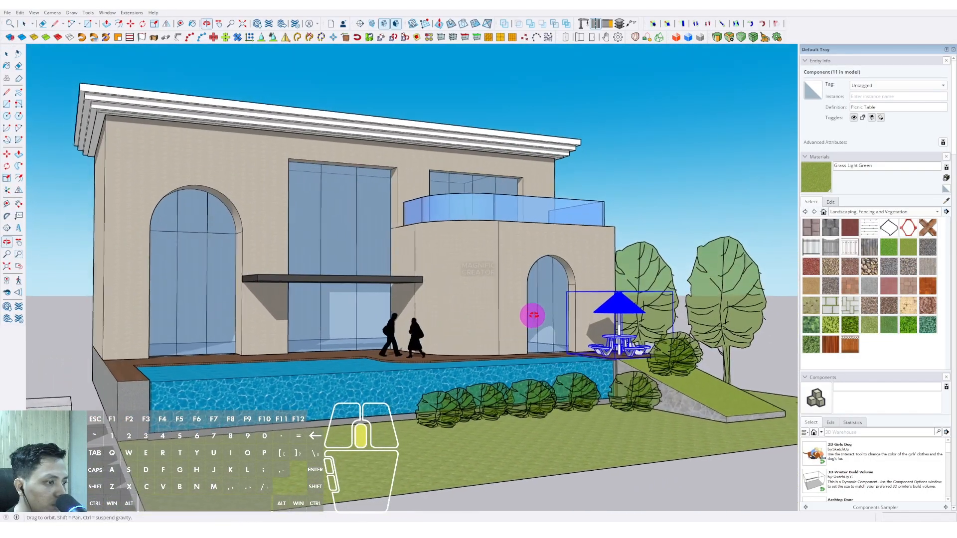